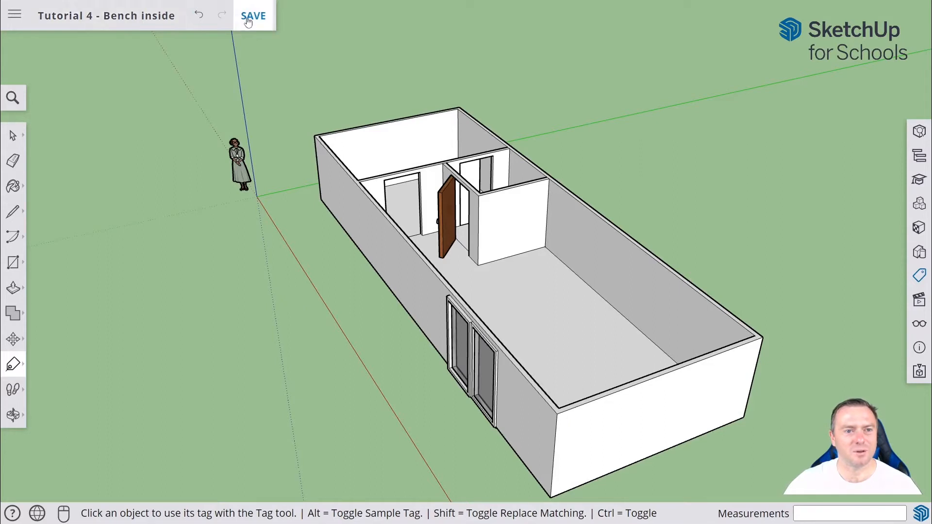
# Save the model.
pyautogui.click(253, 23)
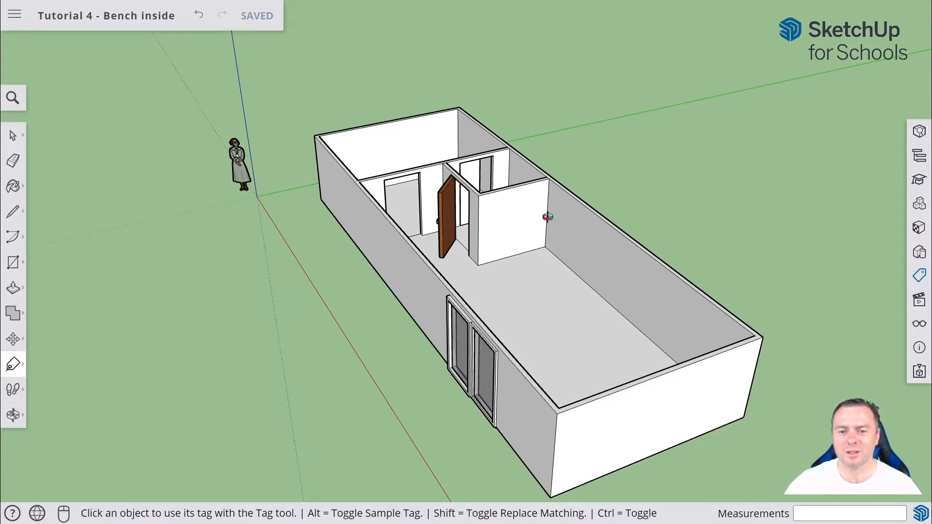
# Draw a 3000 by 800 mm rectangle on the floor starting at the far corner of the main room.
pyautogui.moveTo(548, 217); pyautogui.dragTo(670, 266, button='middle')
pyautogui.moveTo(495, 242); pyautogui.dragTo(879, 263, button='middle')
pyautogui.moveTo(680, 226); pyautogui.dragTo(728, 333, button='middle')
pyautogui.scroll(3, 686, 241)
pyautogui.scroll(3, 680, 189)
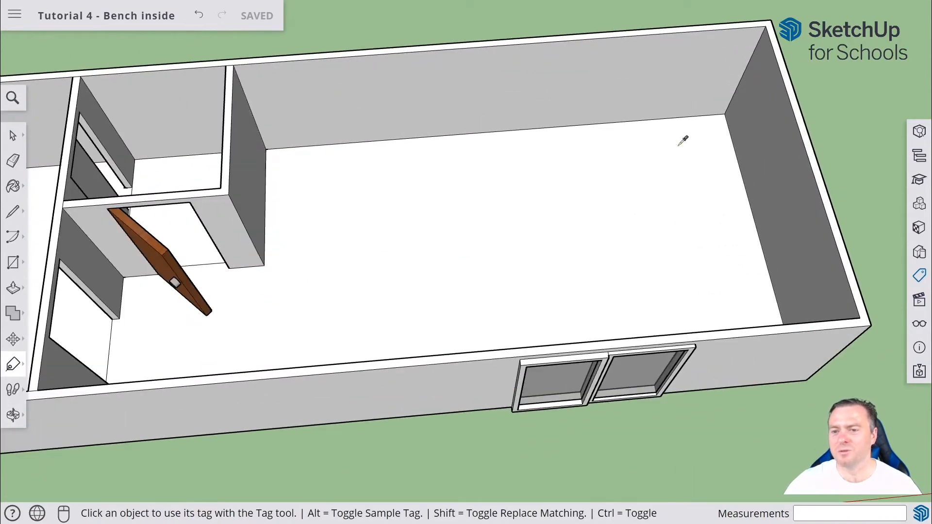
pyautogui.moveTo(682, 141); pyautogui.dragTo(676, 189, button='middle')
pyautogui.scroll(-2, 669, 209)
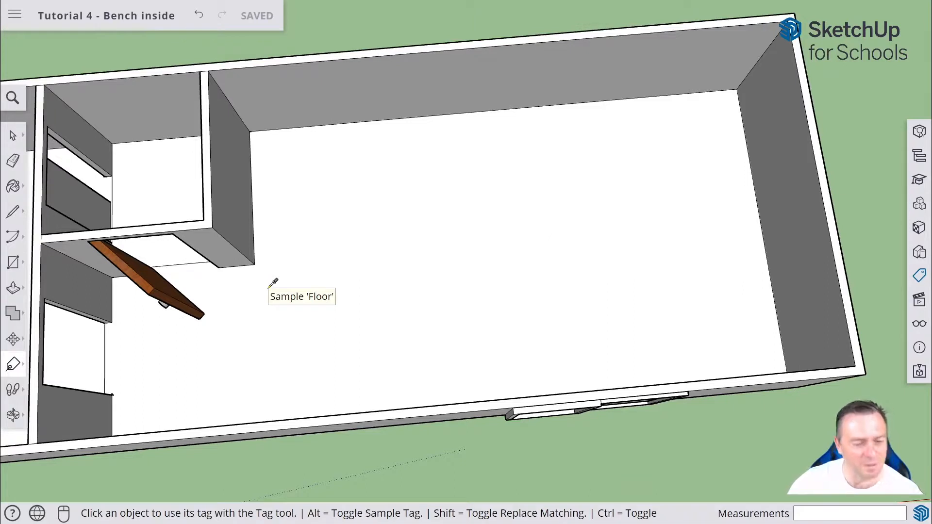
pyautogui.click(12, 264)
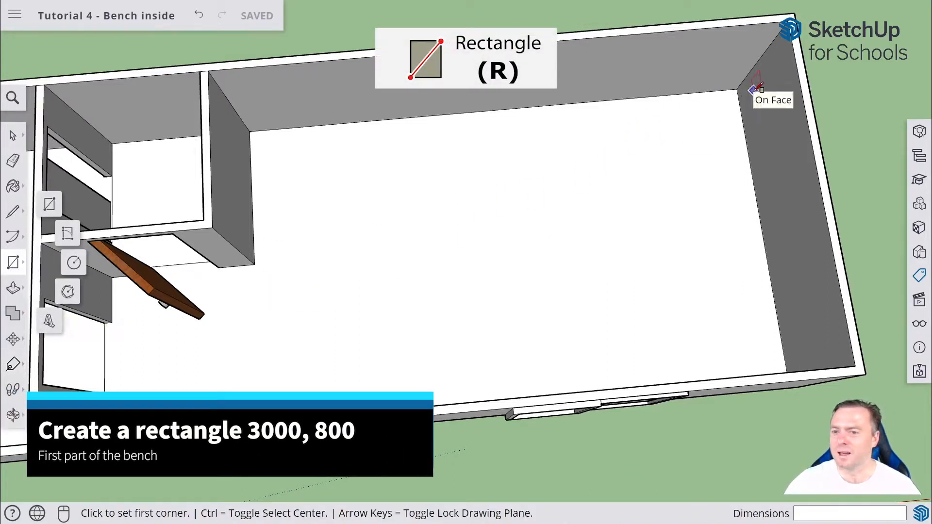
pyautogui.click(737, 89)
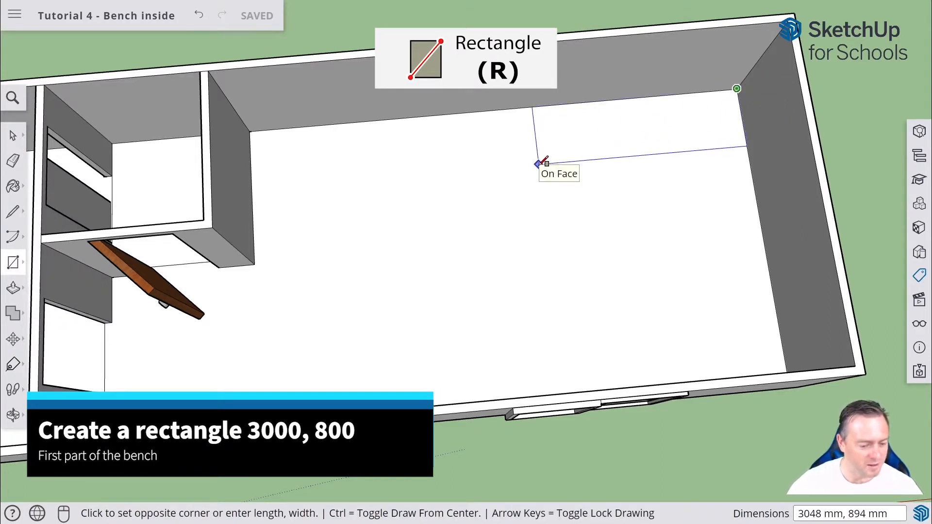
pyautogui.write('3000,800')
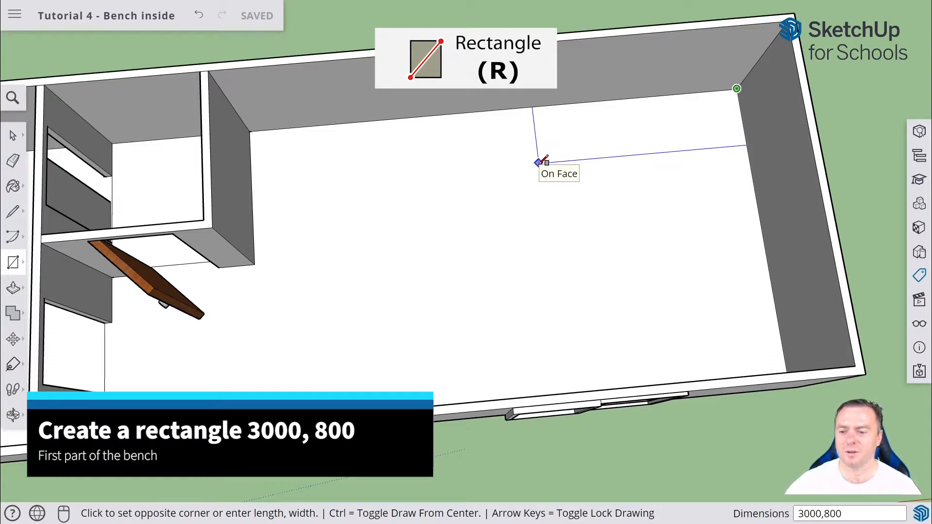
pyautogui.press('Return')
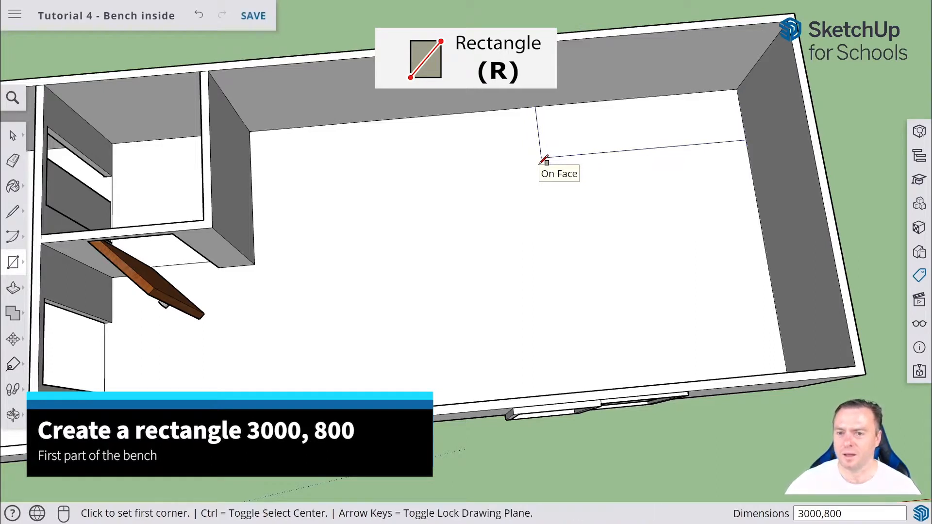
# Draw a 2000 by 800 mm rectangle from the same corner along the end wall.
pyautogui.click(736, 88)
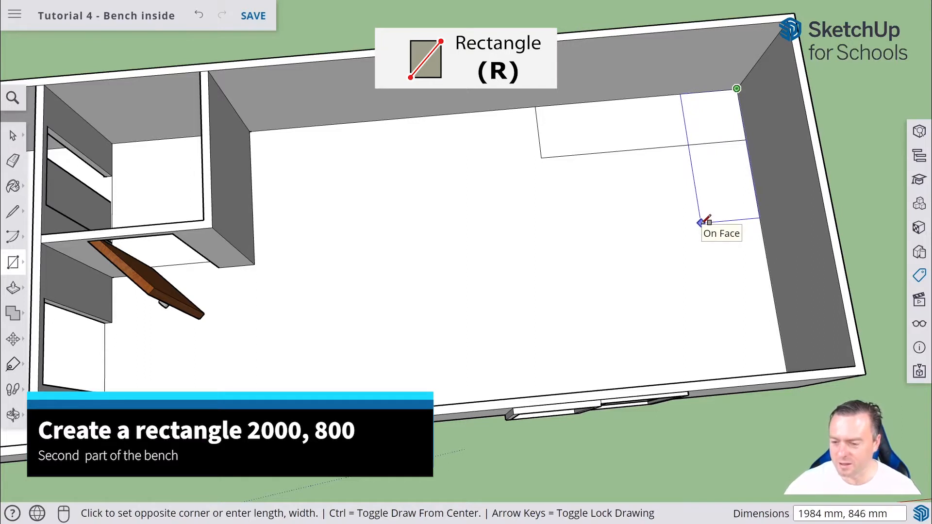
pyautogui.write('2000,800')
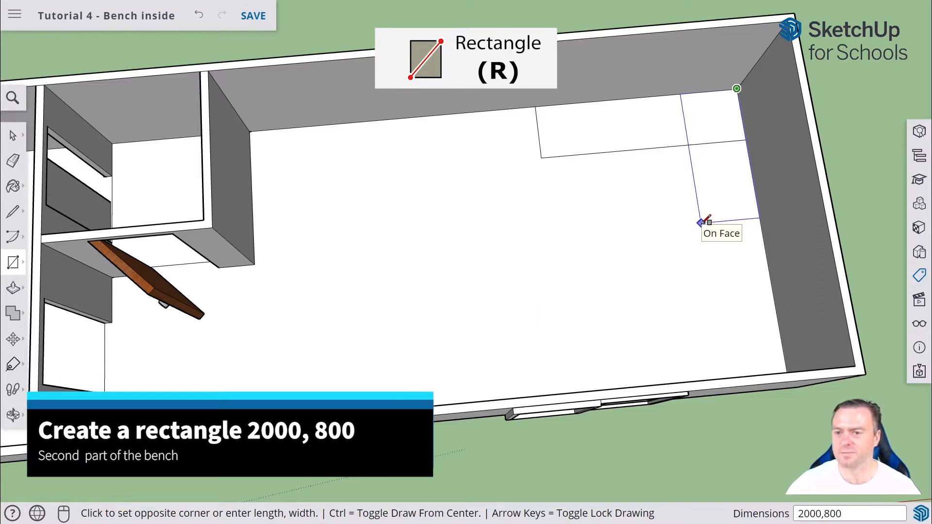
pyautogui.press('Return')
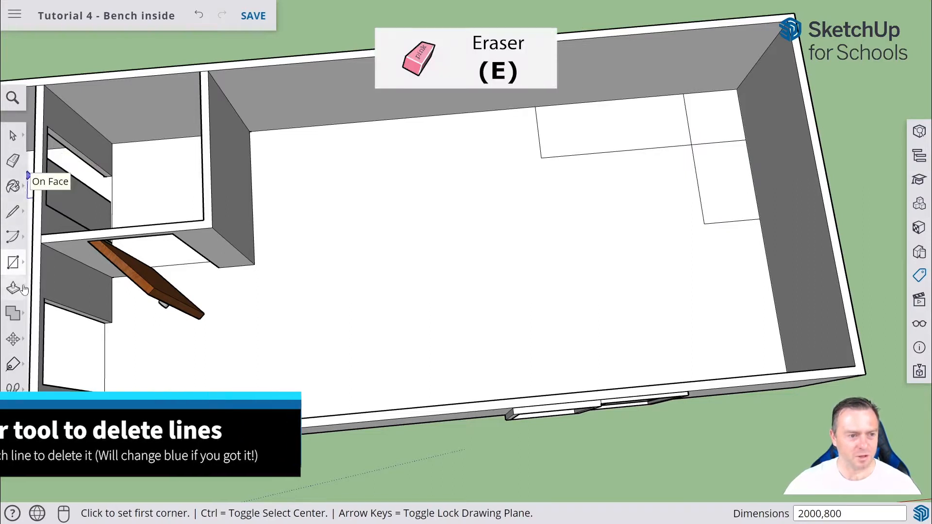
# Erase the overlapping lines between the two rectangles to leave a single L-shaped face.
pyautogui.click(12, 161)
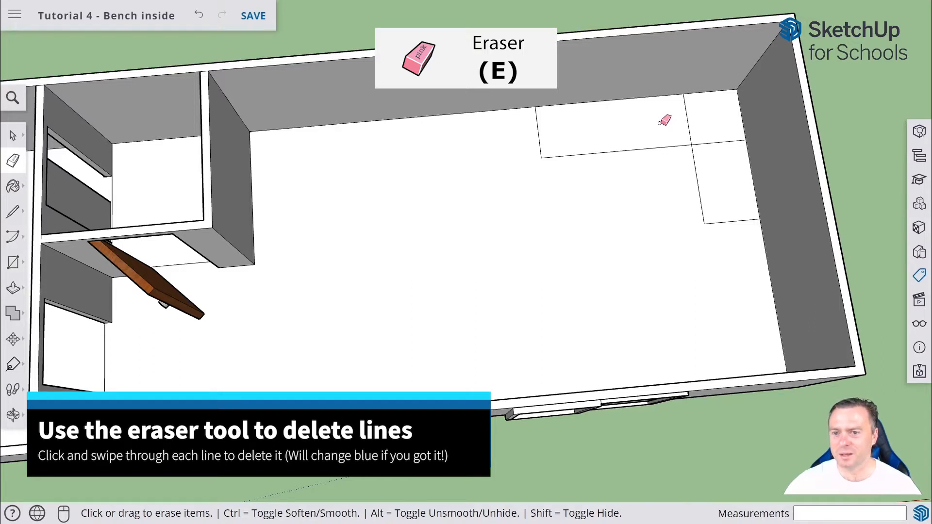
pyautogui.moveTo(663, 123)
pyautogui.mouseDown()
pyautogui.moveTo(719, 107)
pyautogui.moveTo(730, 166)
pyautogui.mouseUp()
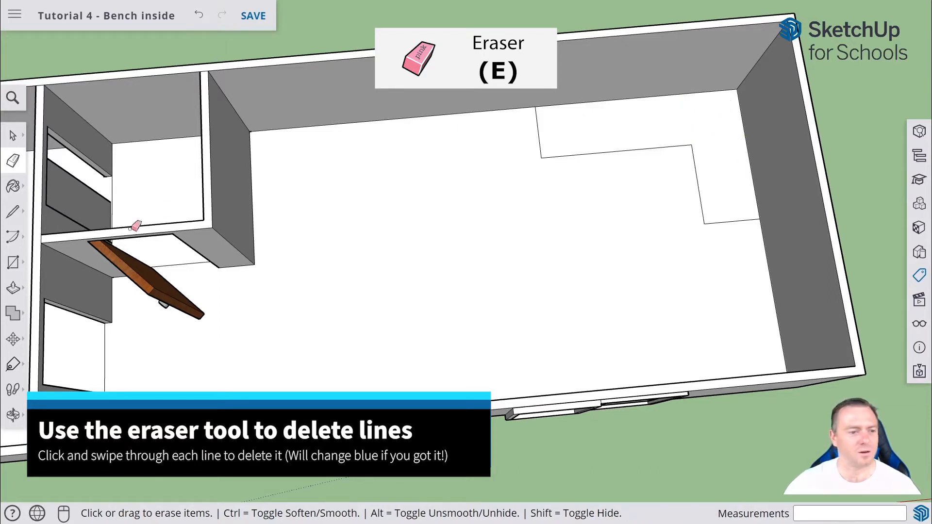
# Raise the L-shaped face 200 mm with Push/Pull.
pyautogui.scroll(1, 577, 194)
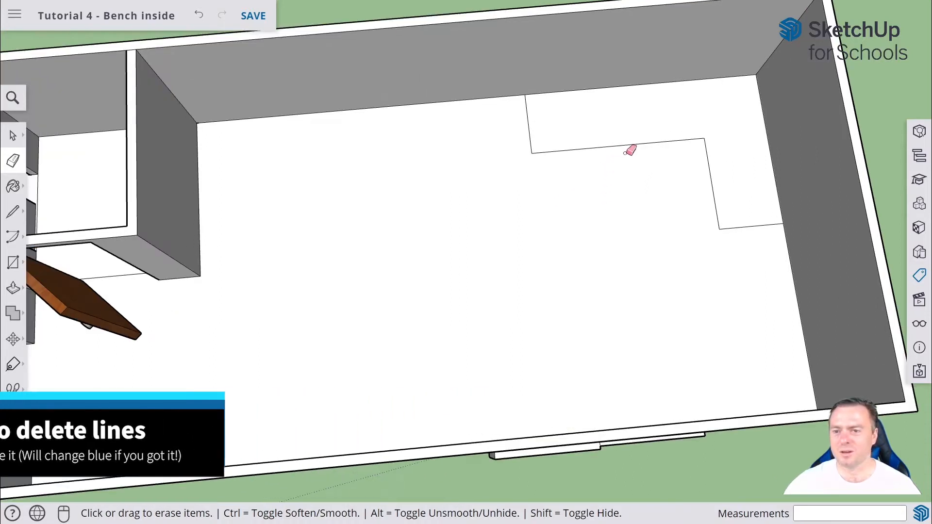
pyautogui.scroll(3, 631, 150)
pyautogui.scroll(-2, 682, 156)
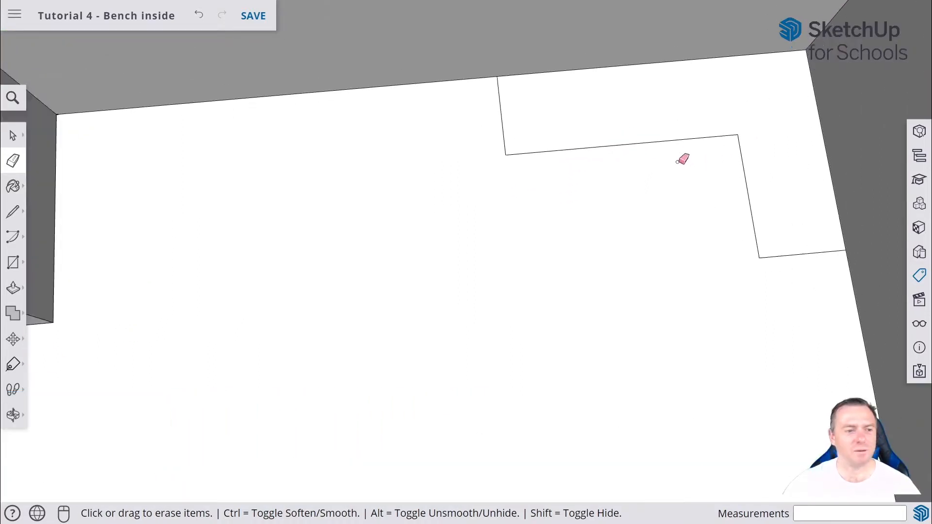
pyautogui.click(12, 291)
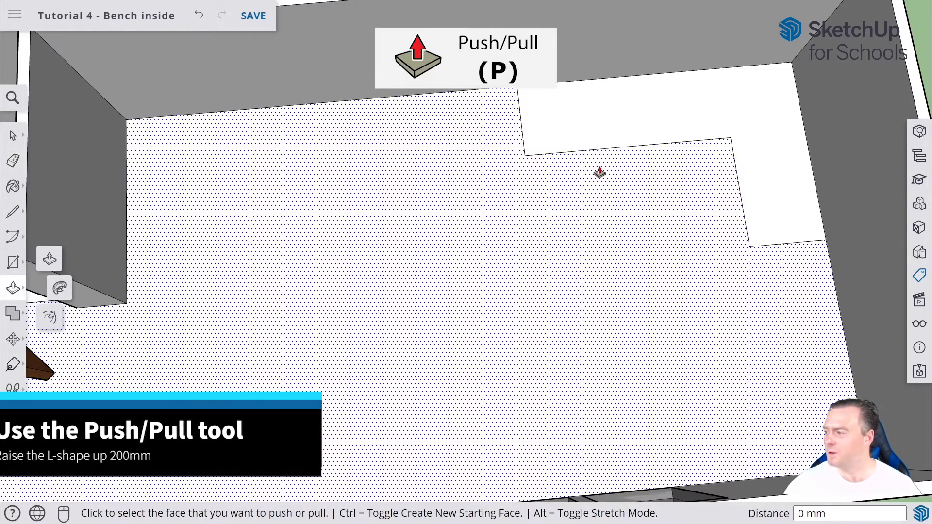
pyautogui.click(673, 125)
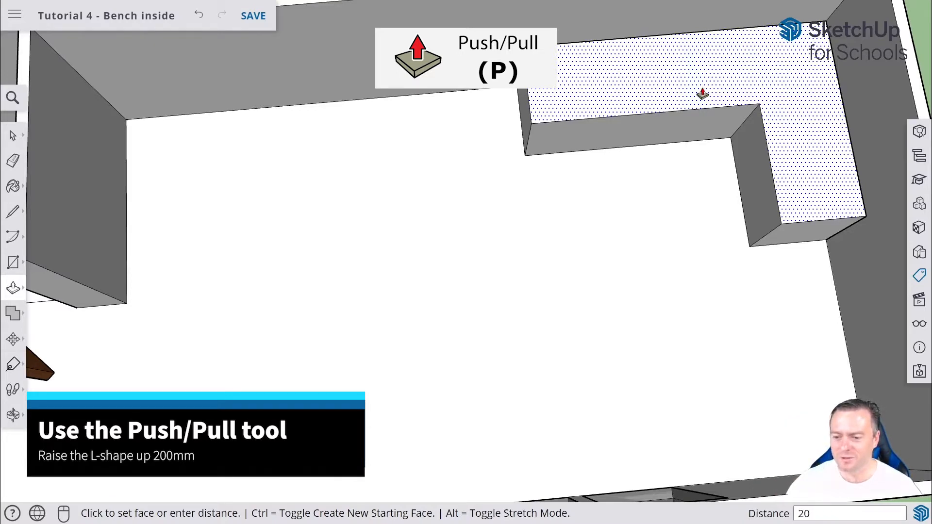
pyautogui.press('Return')
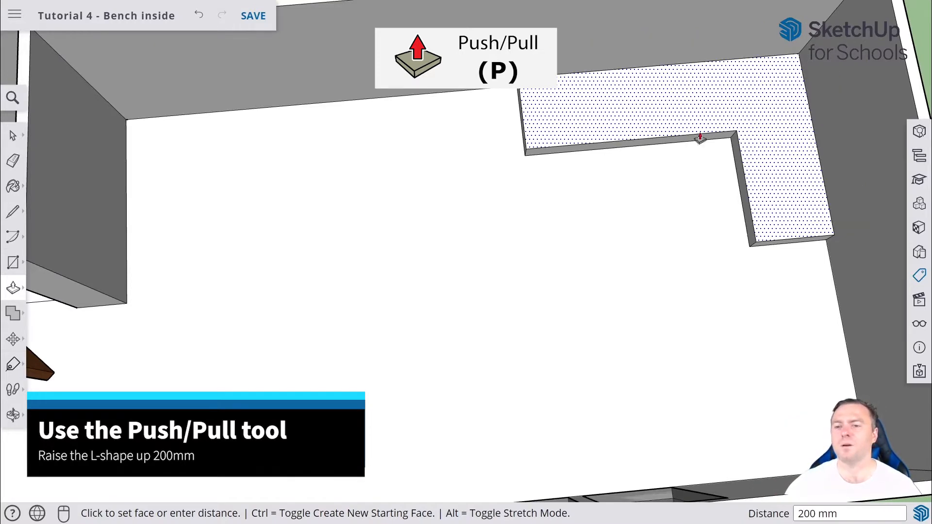
# Hide the Walls and Front Door tags.
pyautogui.moveTo(694, 178); pyautogui.dragTo(689, 6, button='middle')
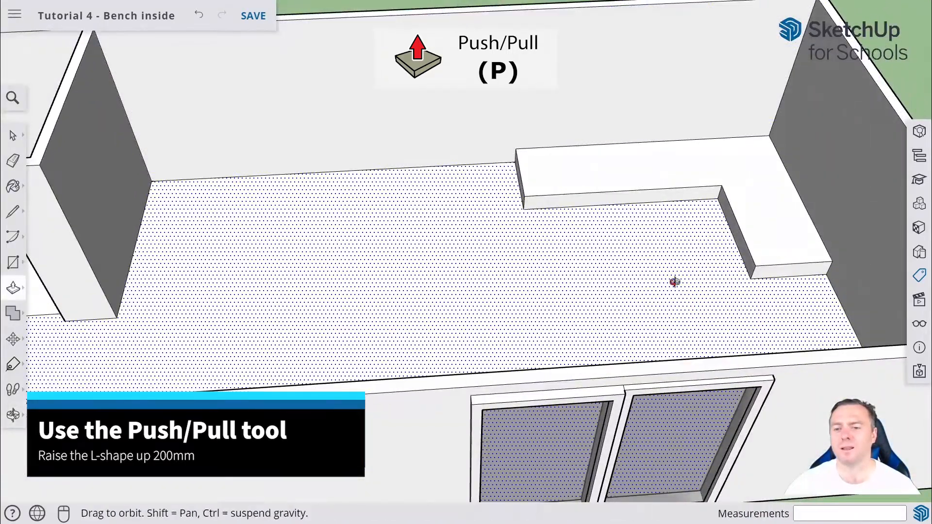
pyautogui.moveTo(674, 282); pyautogui.dragTo(778, 333, button='middle')
pyautogui.press('p')
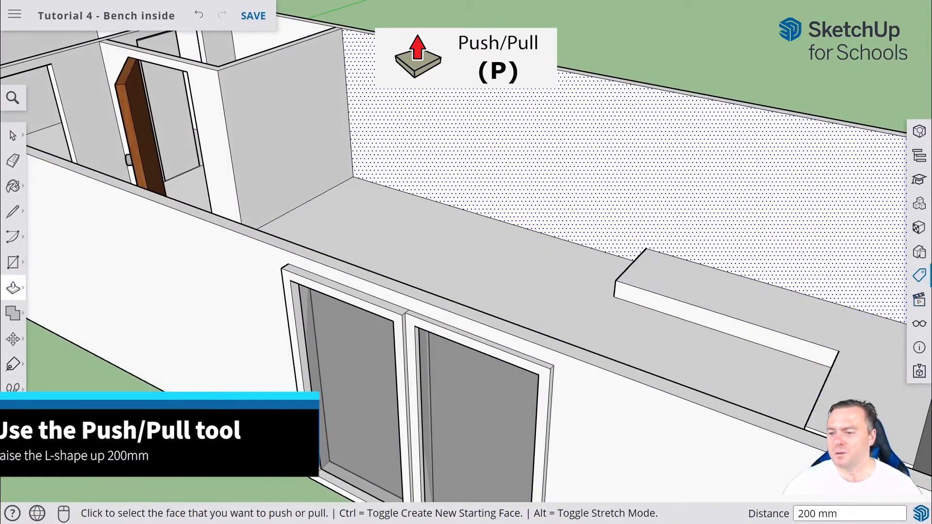
pyautogui.click(919, 275)
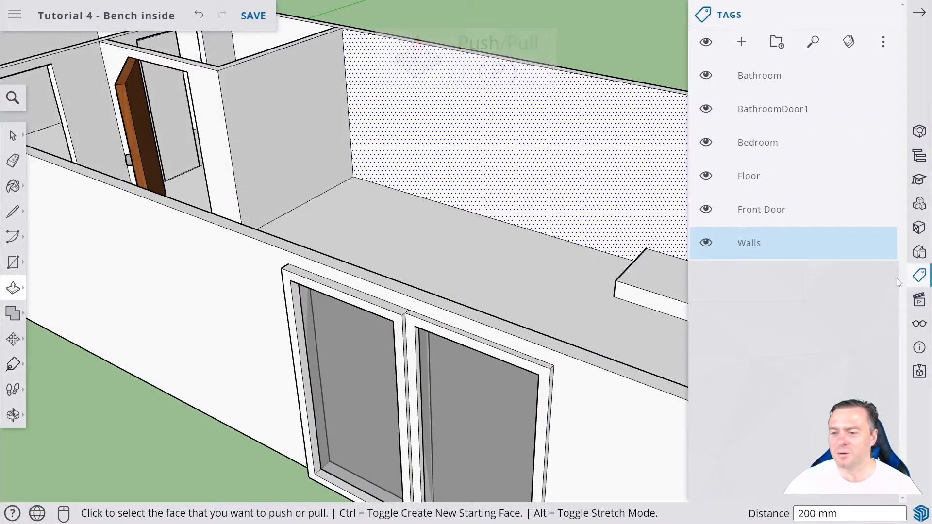
pyautogui.click(705, 242)
pyautogui.click(705, 209)
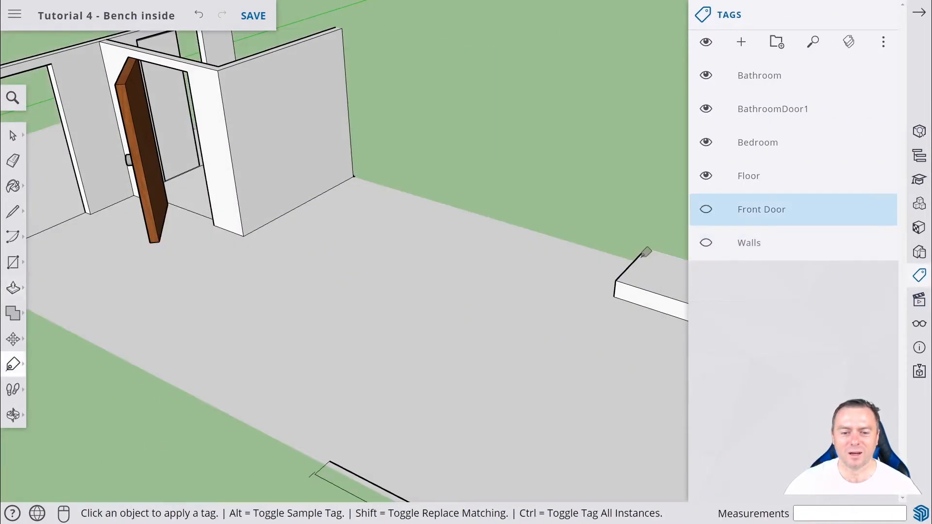
# Draw rectangles from the top edge down to the 100 mm midpoint on the bench's front and side faces.
pyautogui.moveTo(645, 252); pyautogui.dragTo(557, 485, button='middle')
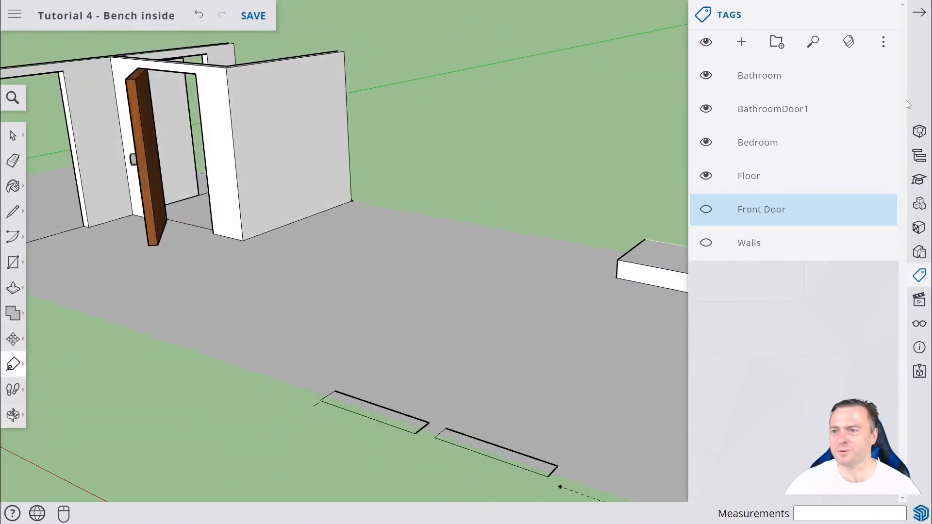
pyautogui.click(921, 14)
pyautogui.moveTo(757, 278); pyautogui.dragTo(788, 296, button='middle')
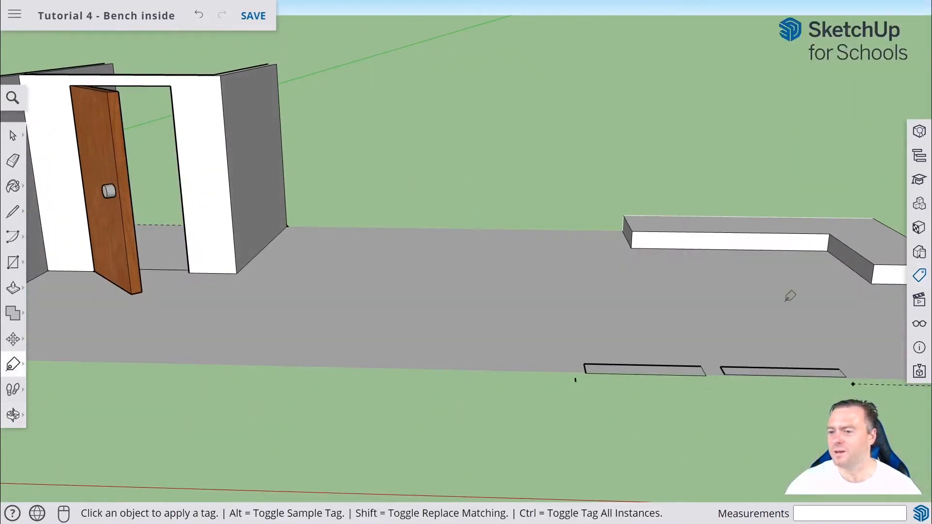
pyautogui.scroll(3, 811, 275)
pyautogui.press('h')
pyautogui.moveTo(812, 296); pyautogui.dragTo(561, 372)
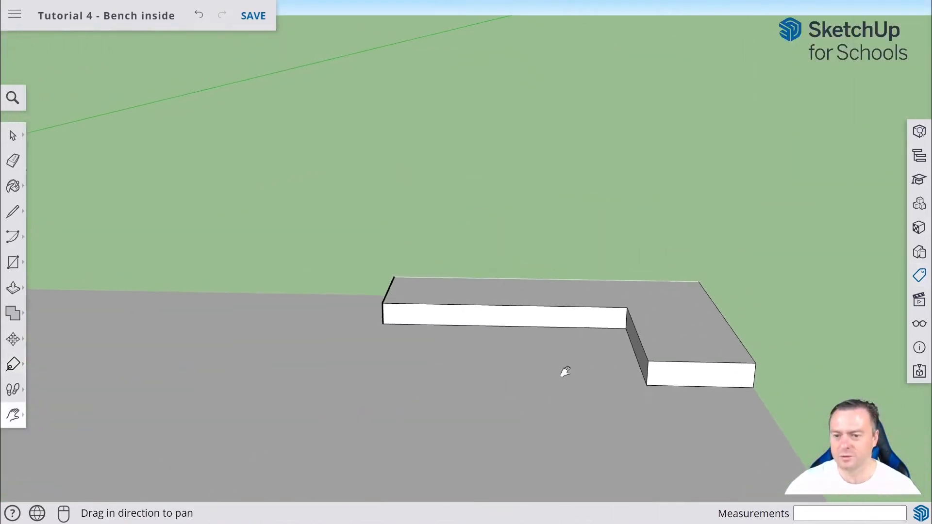
pyautogui.scroll(4, 576, 328)
pyautogui.moveTo(420, 362); pyautogui.dragTo(491, 309, button='middle')
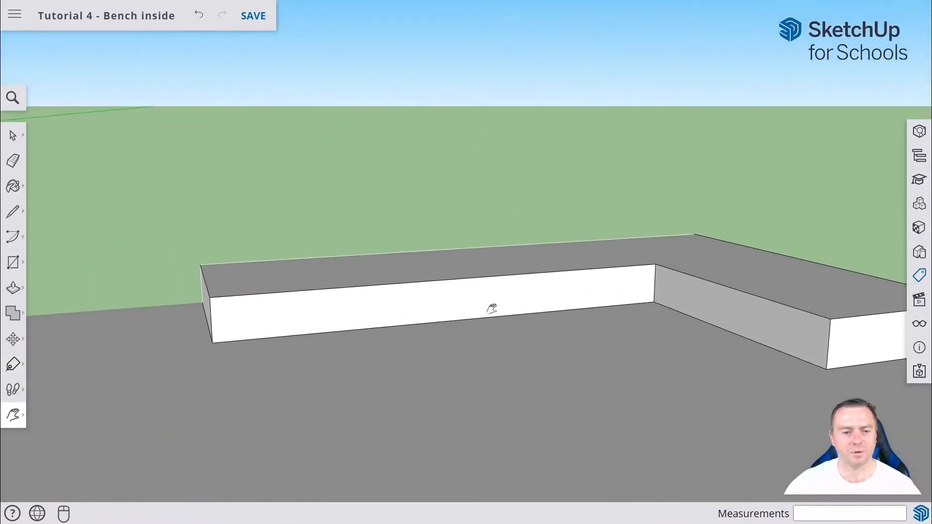
pyautogui.click(13, 262)
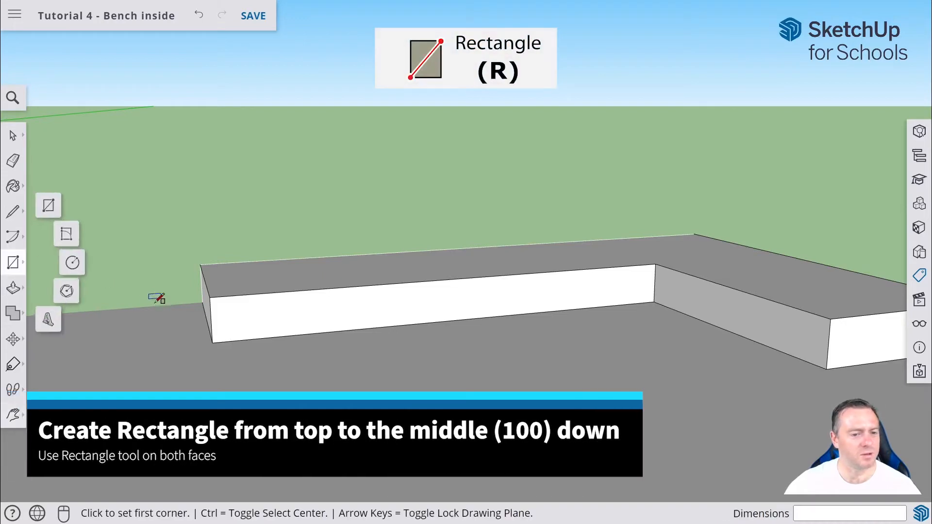
pyautogui.click(210, 297)
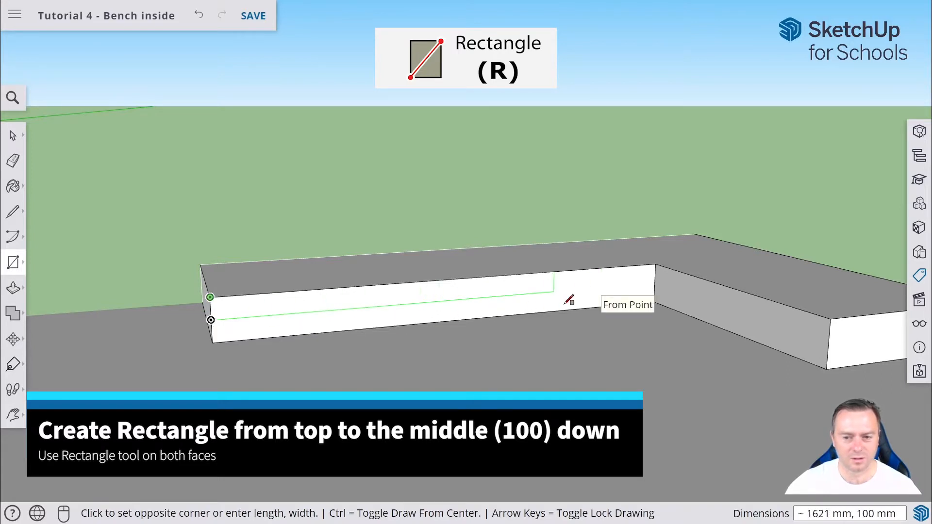
pyautogui.click(655, 282)
pyautogui.click(655, 283)
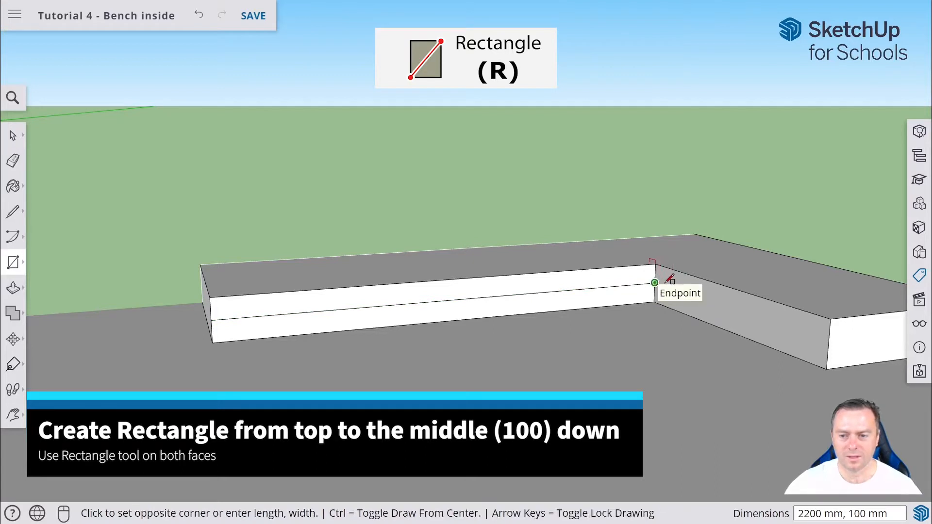
pyautogui.click(828, 320)
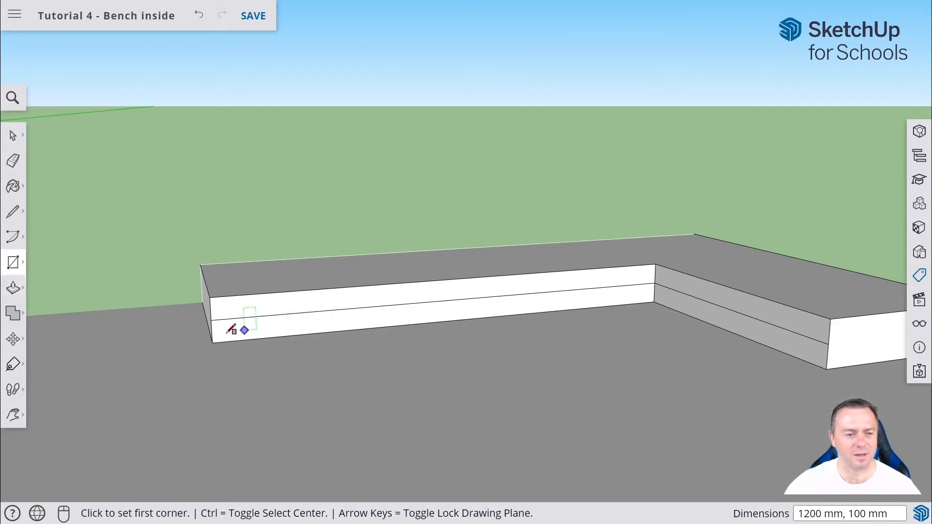
# Push the upper strips of the bench's front and side faces out 80 mm to form an overhang.
pyautogui.click(13, 288)
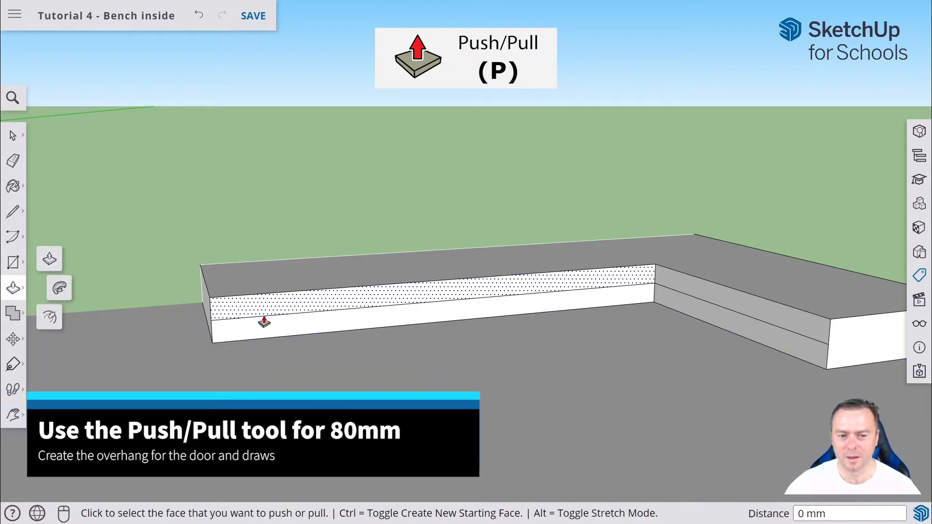
pyautogui.click(324, 310)
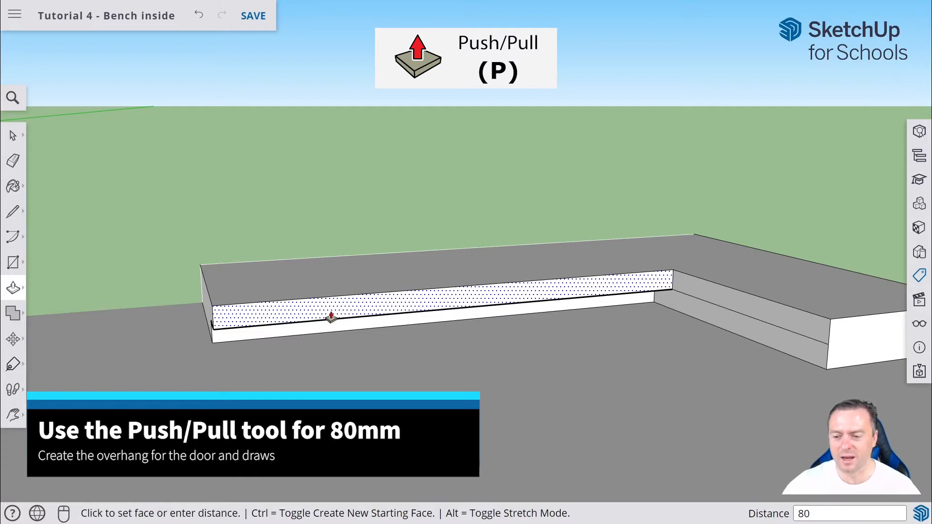
pyautogui.press('Return')
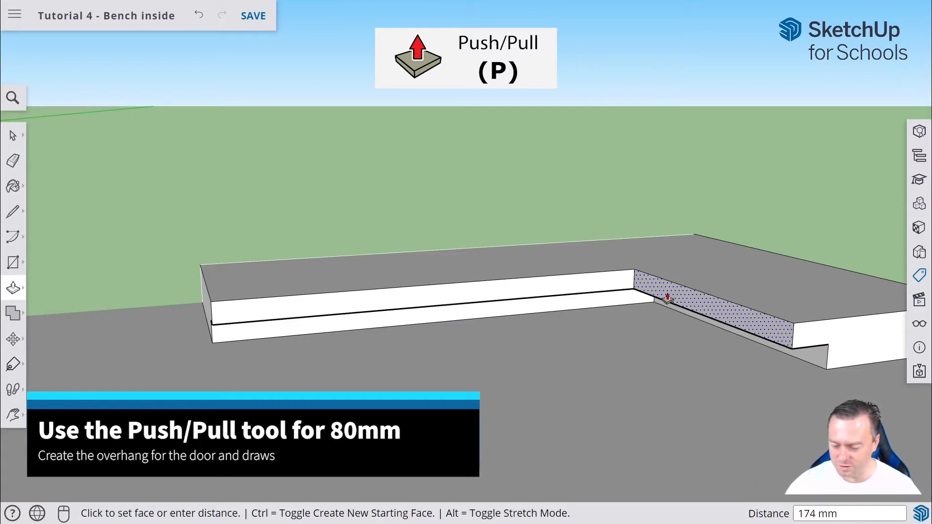
pyautogui.press('Return')
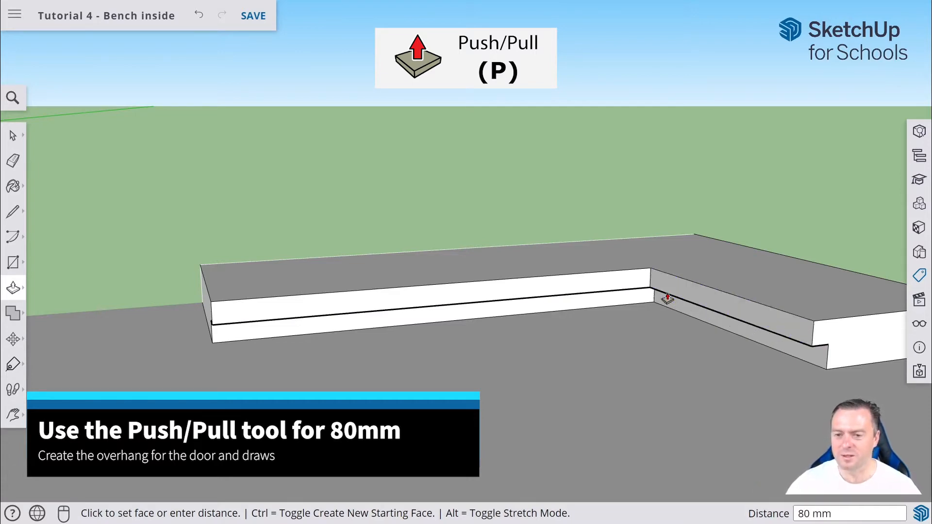
# Pull the bench's top face up 800 mm with Push/Pull.
pyautogui.moveTo(873, 327); pyautogui.dragTo(774, 324, button='middle')
pyautogui.moveTo(620, 272); pyautogui.dragTo(626, 315, button='middle')
pyautogui.moveTo(636, 247); pyautogui.dragTo(618, 345, button='middle')
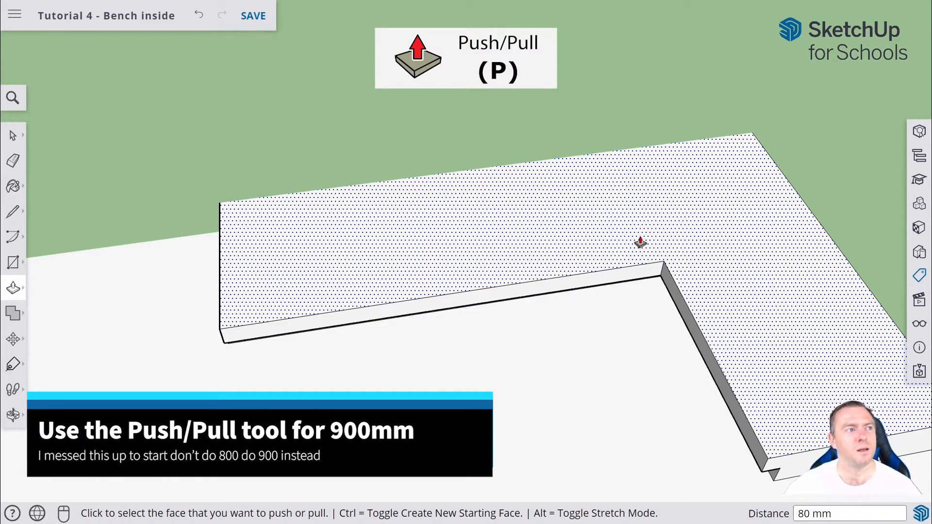
pyautogui.moveTo(640, 242); pyautogui.dragTo(677, 264)
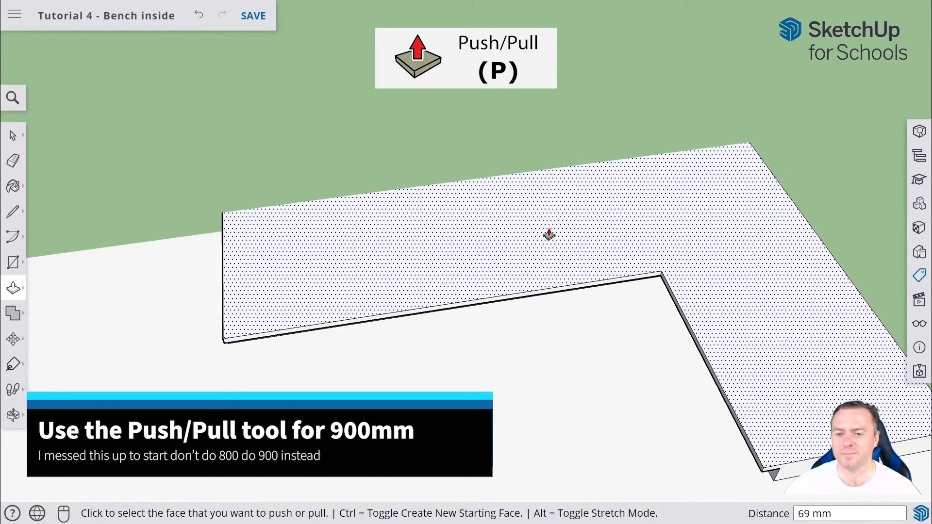
pyautogui.moveTo(519, 262); pyautogui.dragTo(534, 63)
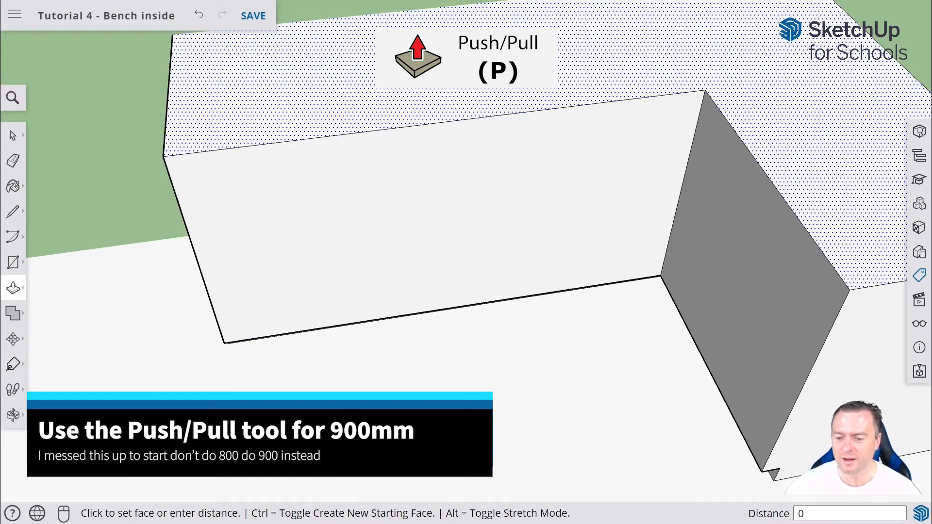
pyautogui.press('Return')
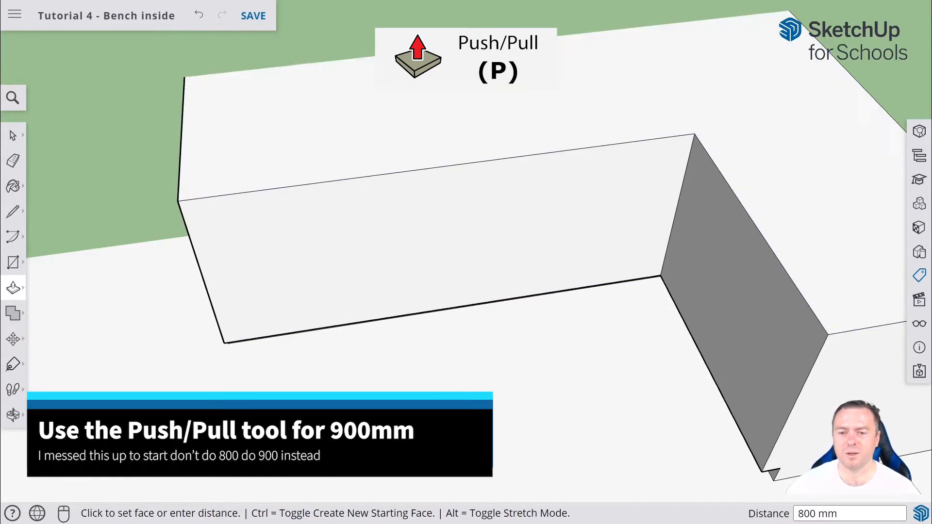
# Undo the 800 mm raise and pull the bench's top face up 900 mm instead.
pyautogui.moveTo(701, 356); pyautogui.dragTo(576, 260, button='middle')
pyautogui.scroll(1, 576, 344)
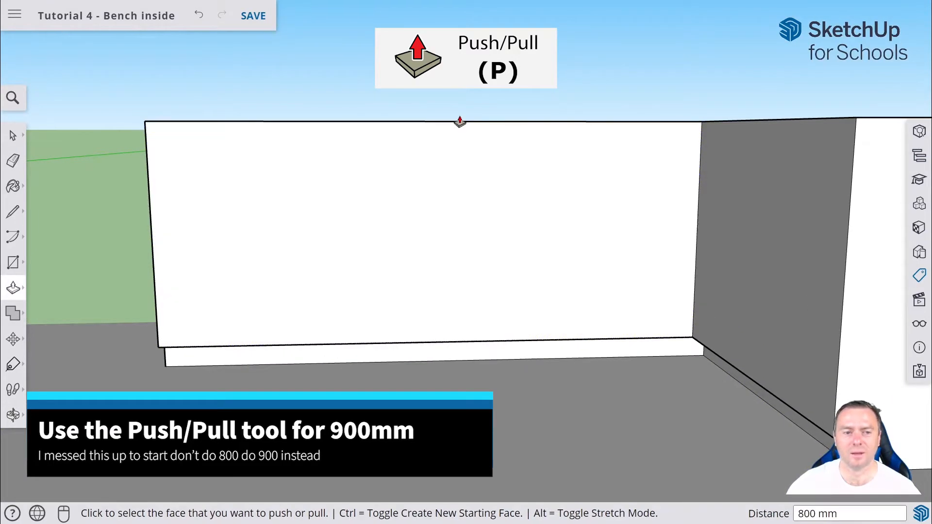
pyautogui.moveTo(459, 122); pyautogui.dragTo(464, 291, button='middle')
pyautogui.scroll(1, 480, 184)
pyautogui.click(483, 119)
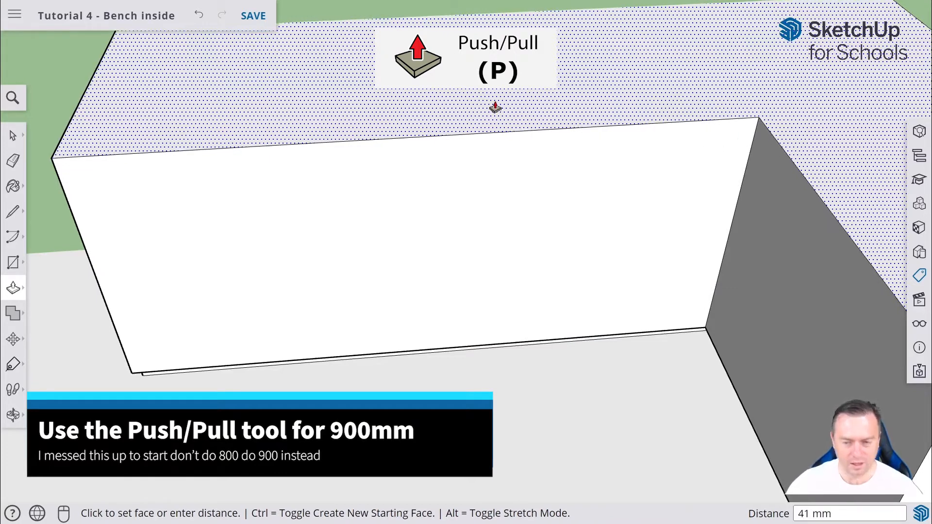
pyautogui.hotkey('ctrl', 'z')
pyautogui.hotkey('ctrl', 'z')
pyautogui.click(593, 271)
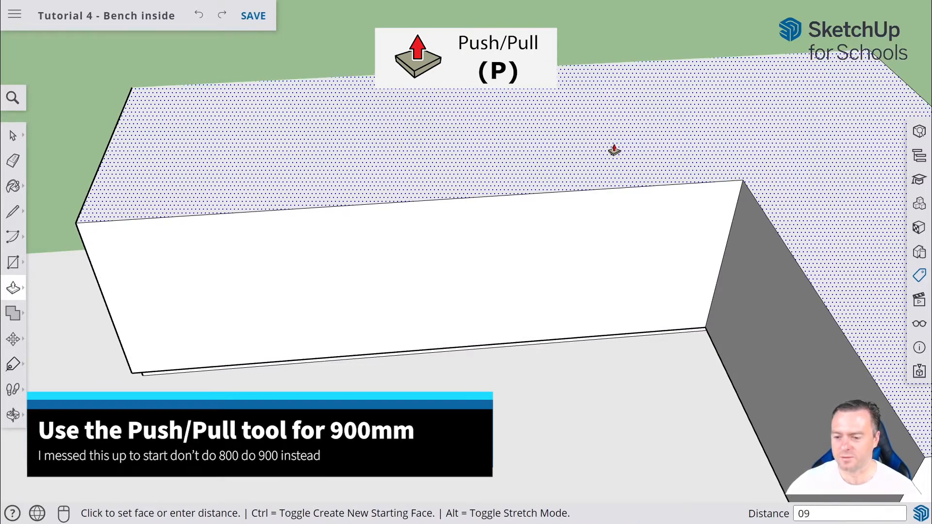
pyautogui.write('0900')
pyautogui.press('Return')
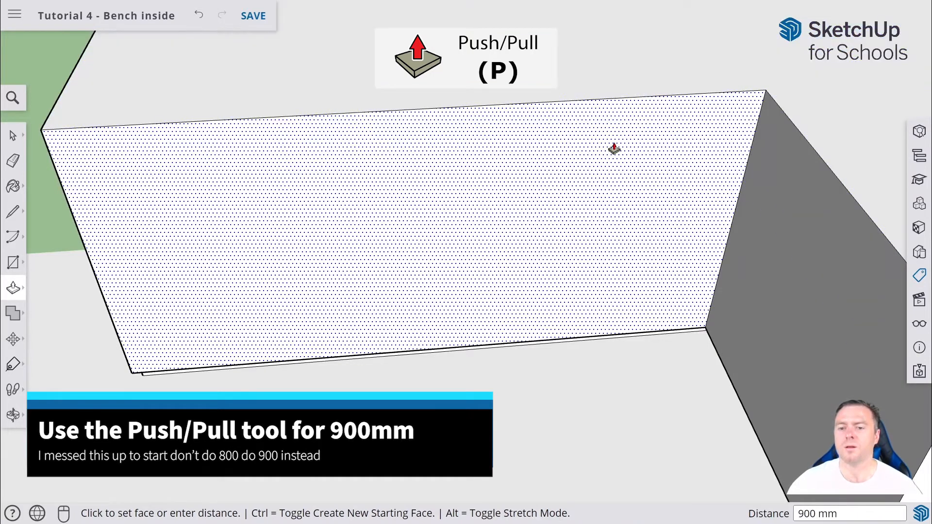
# Draw a 2120 by 50 mm rectangle from the top corner along the bench's long front face.
pyautogui.moveTo(530, 308); pyautogui.dragTo(583, 145, button='middle')
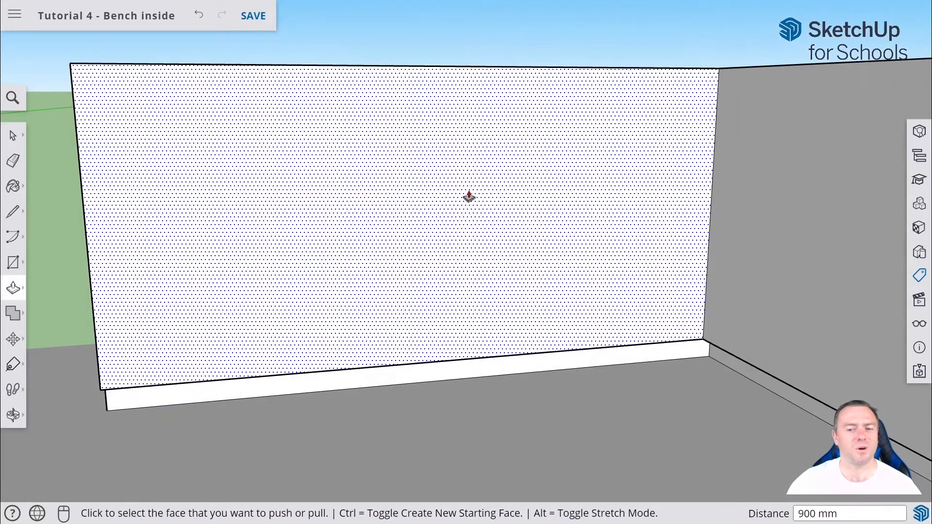
pyautogui.moveTo(99, 212); pyautogui.dragTo(225, 299, button='middle')
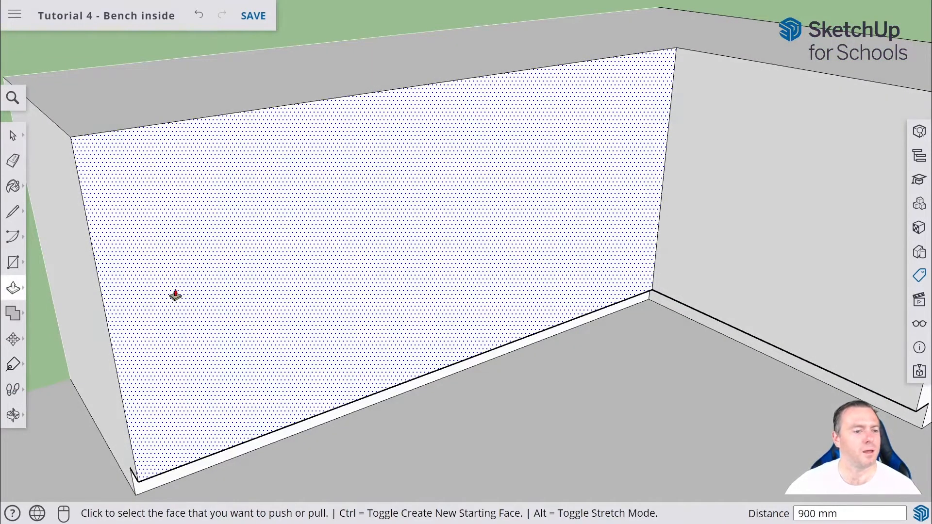
pyautogui.click(13, 262)
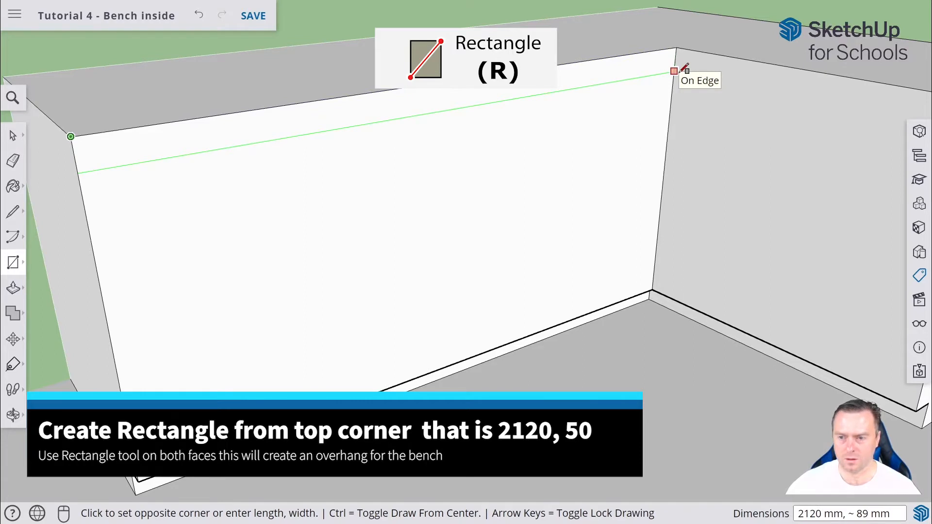
pyautogui.moveTo(684, 68)
pyautogui.mouseDown(button='middle')
pyautogui.moveTo(457, 96)
pyautogui.moveTo(773, 109)
pyautogui.mouseUp(button='middle')
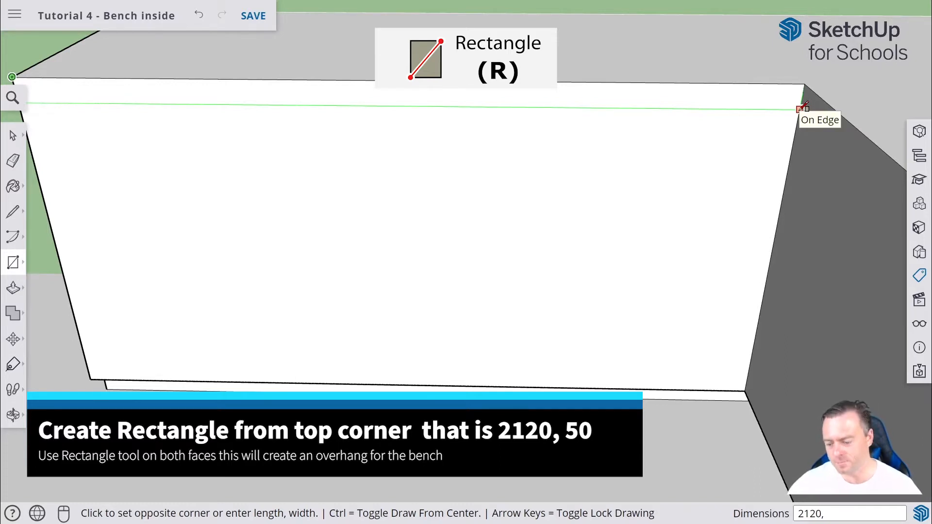
pyautogui.press('Return')
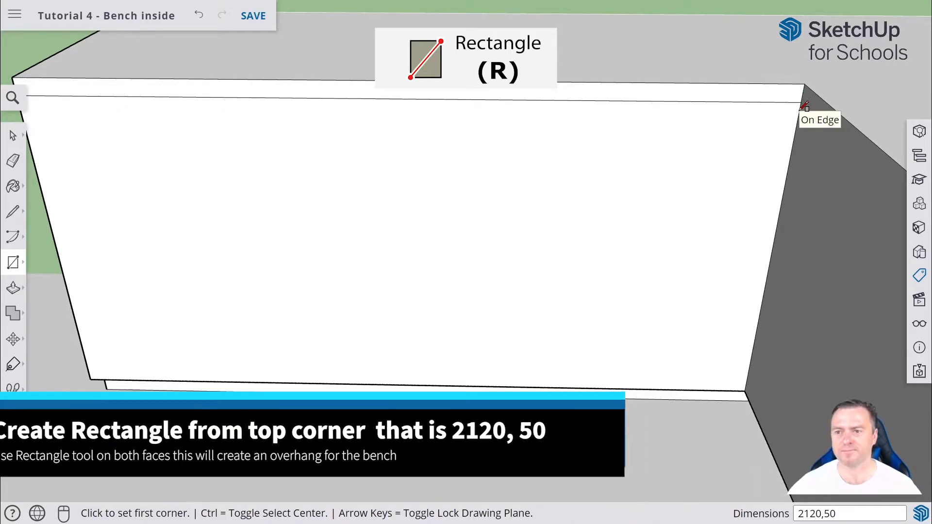
# Draw a 1120 by 50 mm rectangle from the top corner along the bench's side face.
pyautogui.moveTo(696, 79); pyautogui.dragTo(847, 122, button='middle')
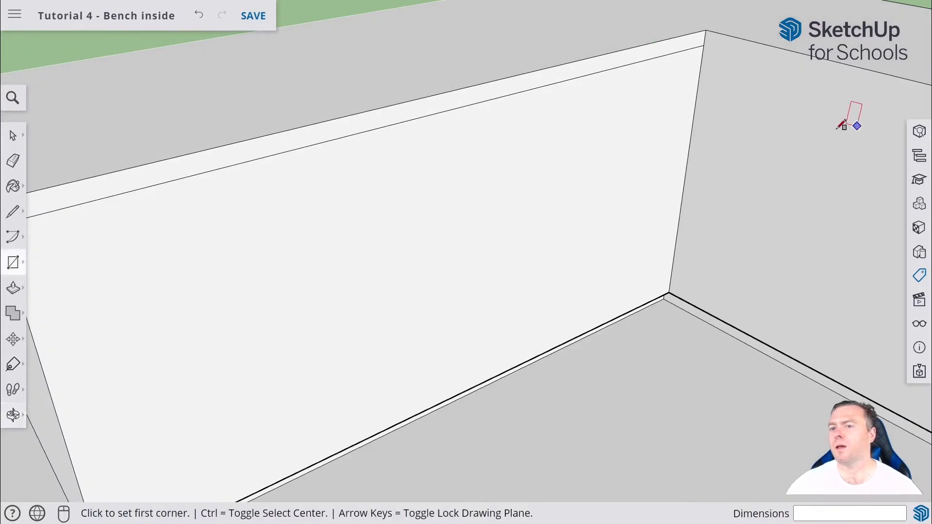
pyautogui.scroll(-3, 839, 119)
pyautogui.keyDown('shift'); pyautogui.moveTo(802, 159); pyautogui.dragTo(541, 191, button='middle'); pyautogui.keyUp('shift')
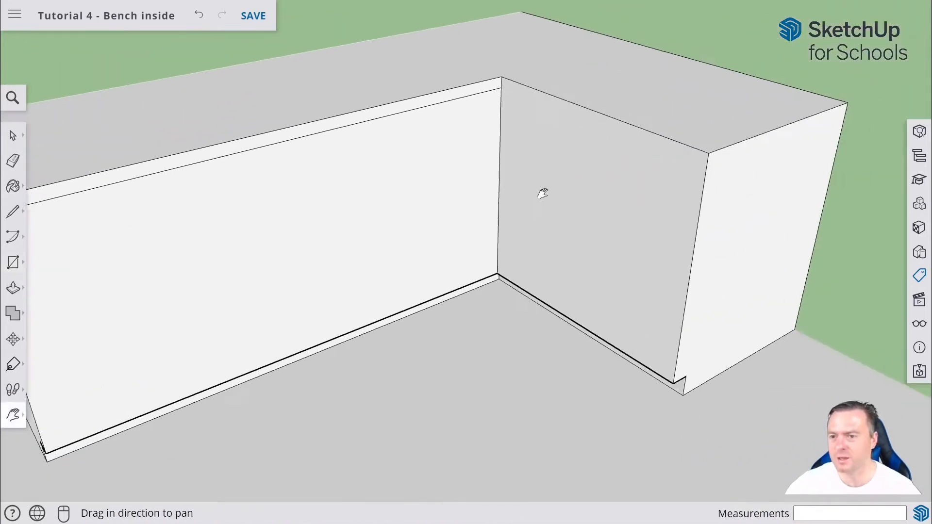
pyautogui.scroll(5, 541, 191)
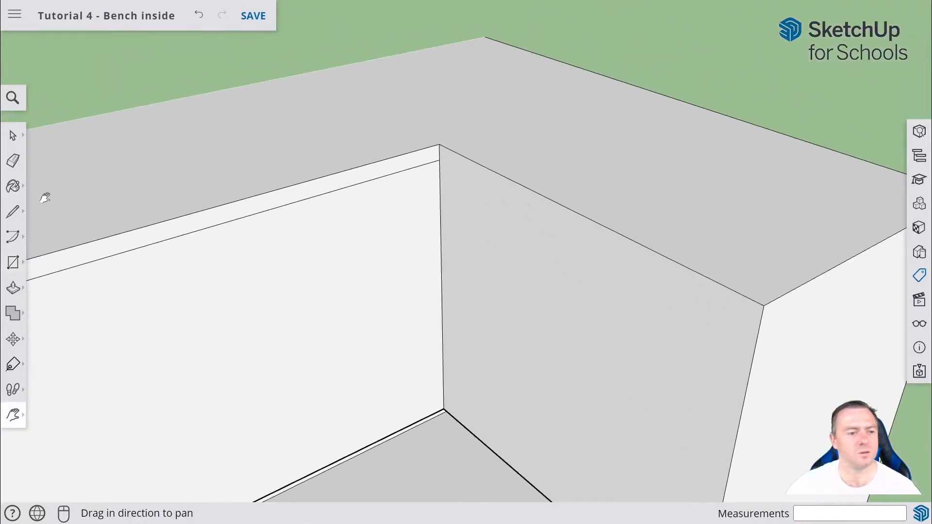
pyautogui.press('r')
pyautogui.click(439, 144)
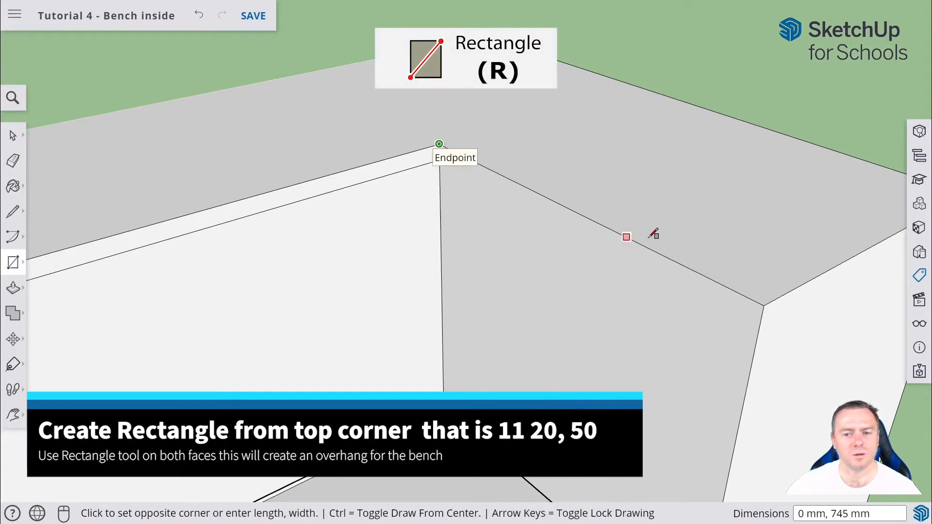
pyautogui.click(760, 324)
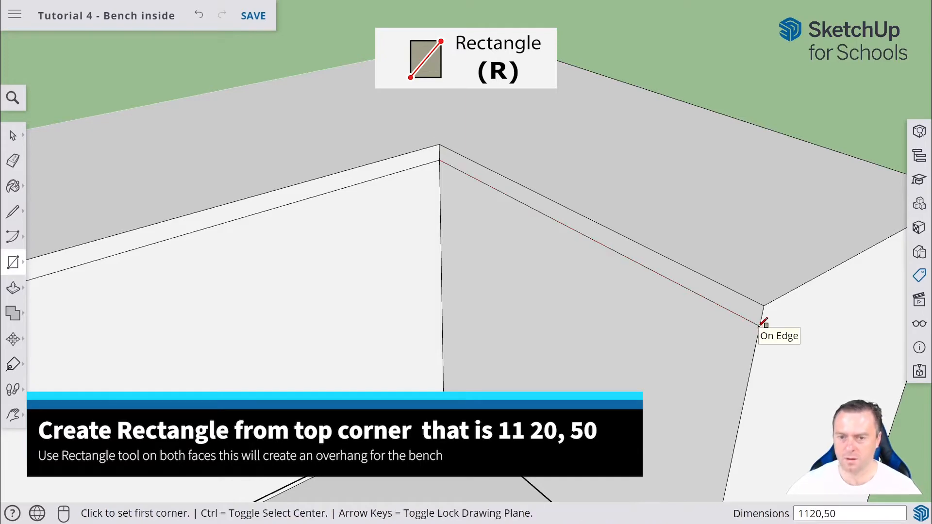
# Push the top strip of the long front face out 100 mm to form an overhang.
pyautogui.moveTo(285, 268); pyautogui.dragTo(58, 194, button='middle')
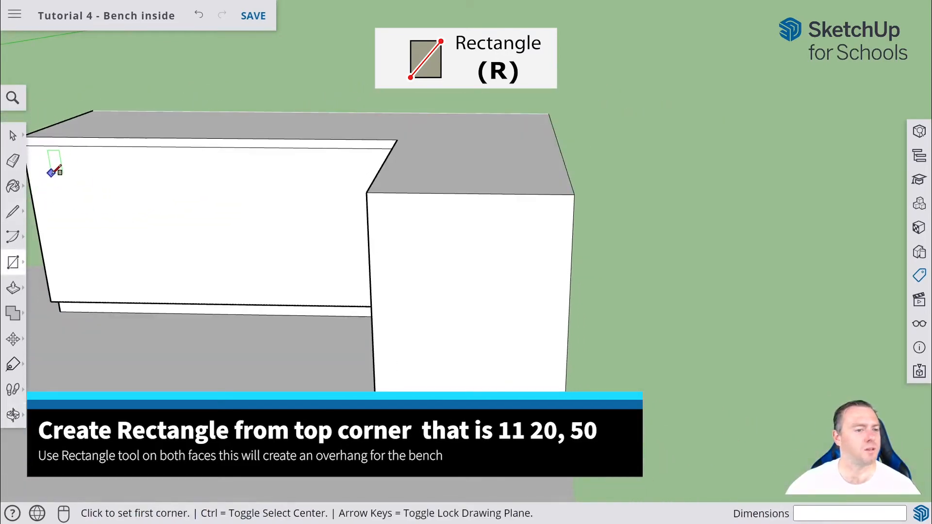
pyautogui.keyDown('shift'); pyautogui.moveTo(92, 241); pyautogui.dragTo(316, 368, button='middle'); pyautogui.keyUp('shift')
pyautogui.press('p')
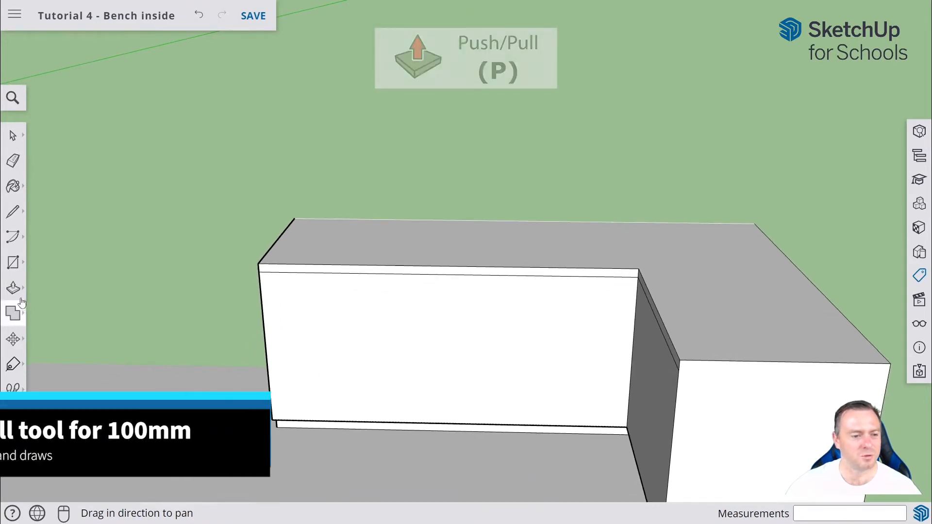
pyautogui.click(354, 270)
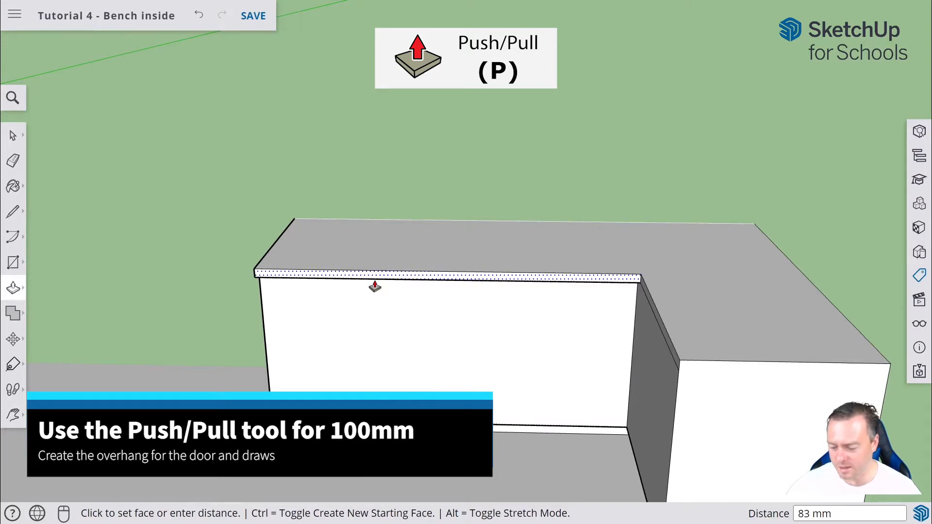
pyautogui.write('100')
pyautogui.press('Return')
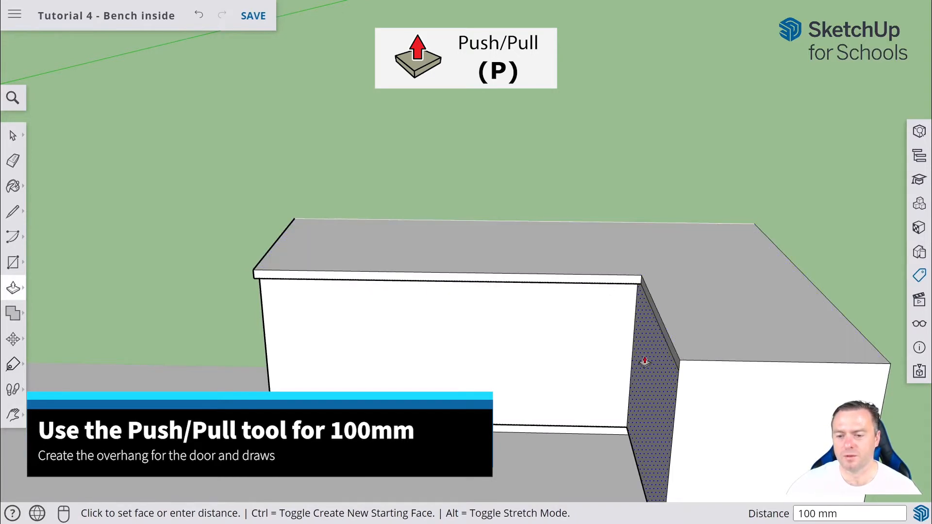
# Push the top strip of the side face out 100 mm to match the overhang.
pyautogui.moveTo(644, 360); pyautogui.dragTo(745, 318, button='middle')
pyautogui.click(741, 299)
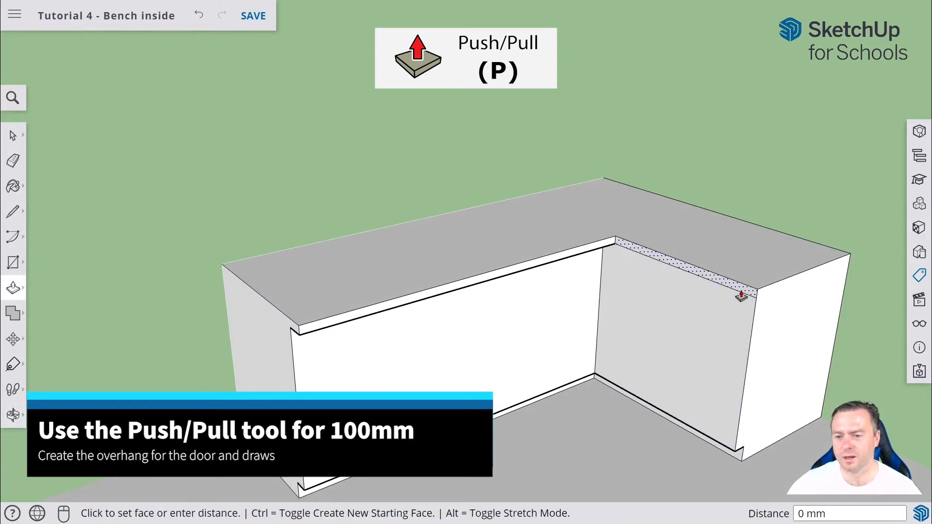
pyautogui.write('100')
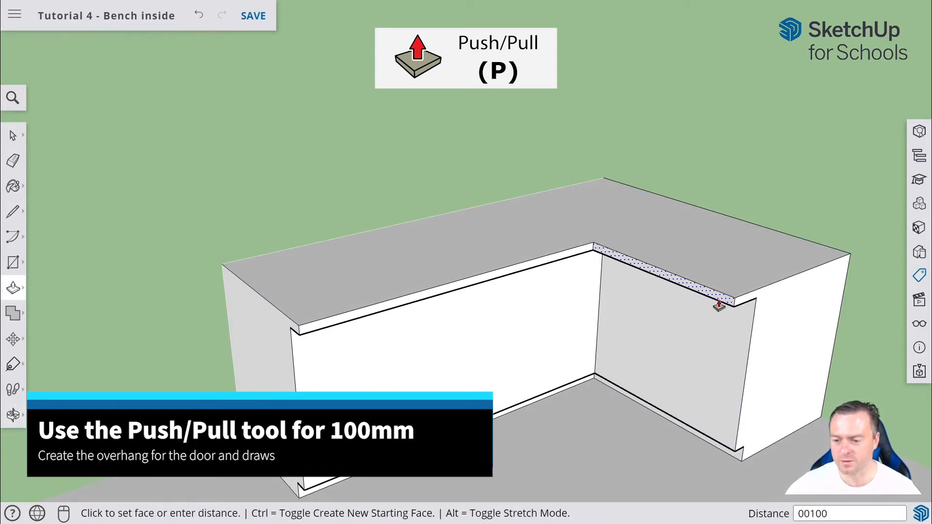
pyautogui.press('Return')
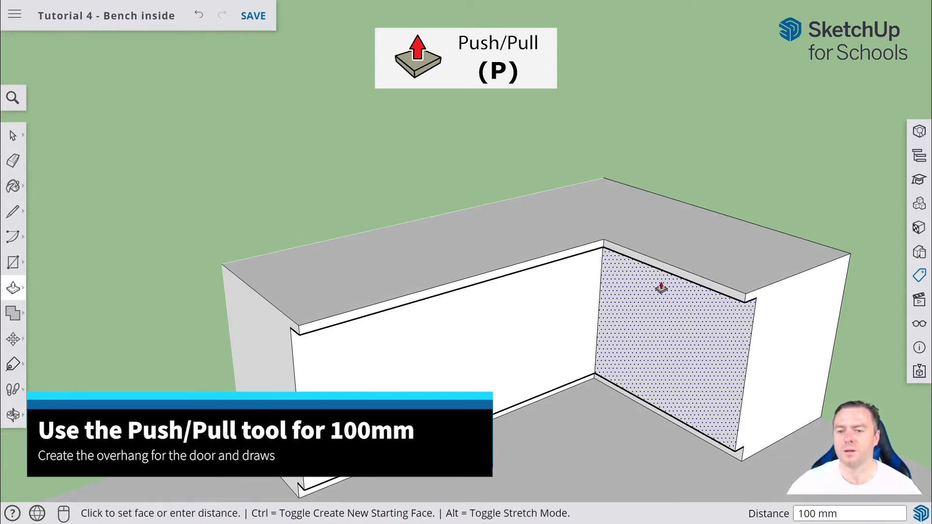
pyautogui.moveTo(661, 288); pyautogui.dragTo(444, 299, button='middle')
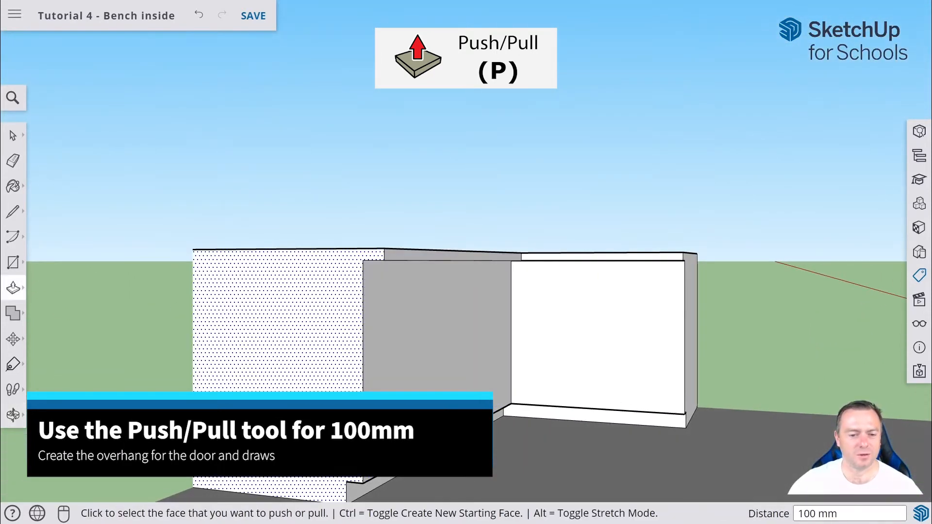
pyautogui.moveTo(311, 311); pyautogui.dragTo(131, 340, button='middle')
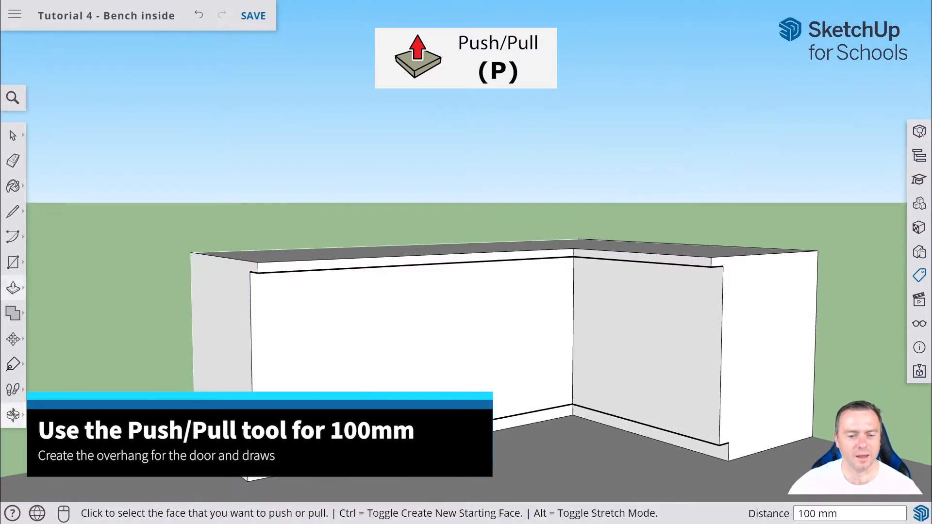
pyautogui.moveTo(160, 384); pyautogui.dragTo(208, 380, button='middle')
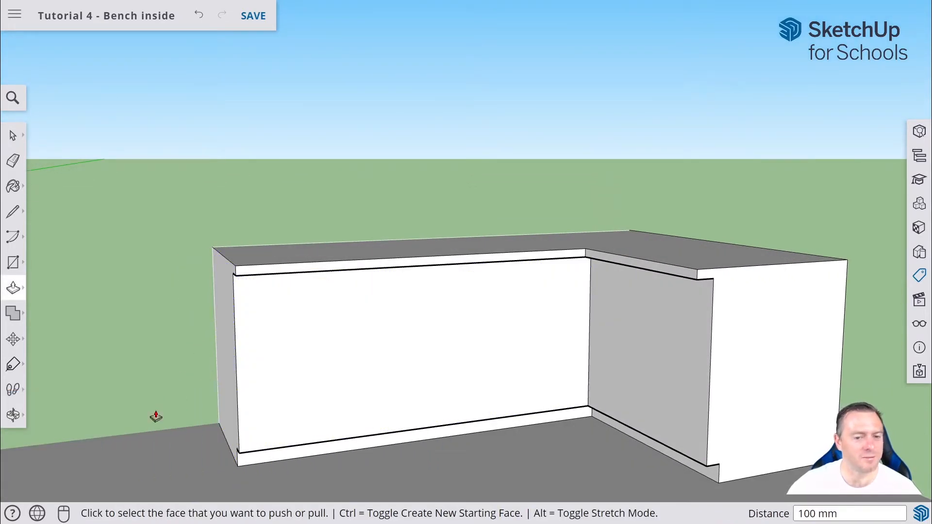
pyautogui.click(13, 364)
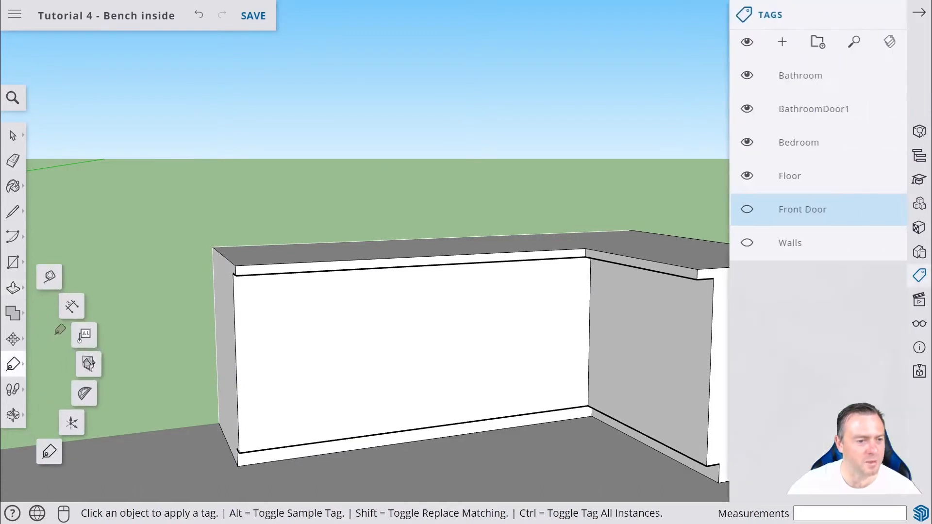
pyautogui.click(54, 283)
pyautogui.moveTo(160, 268); pyautogui.dragTo(281, 291, button='middle')
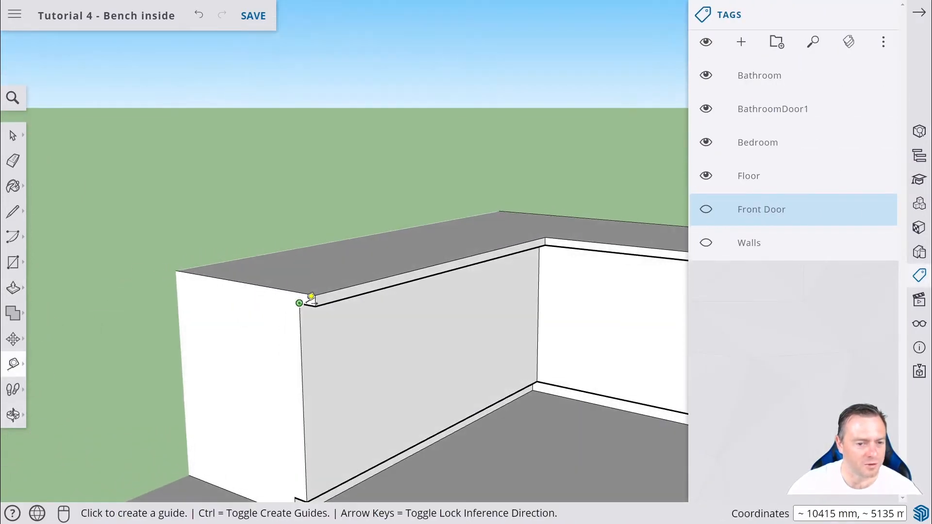
pyautogui.click(300, 303)
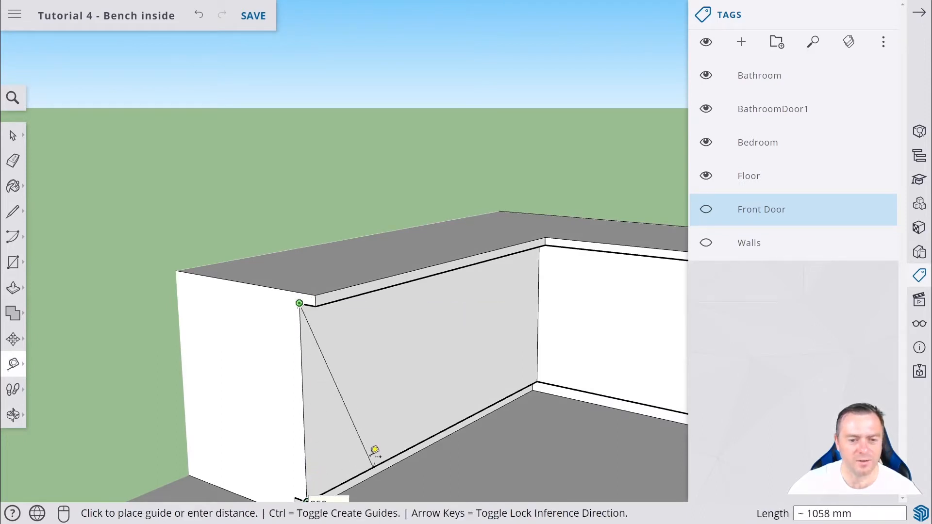
pyautogui.press('Escape')
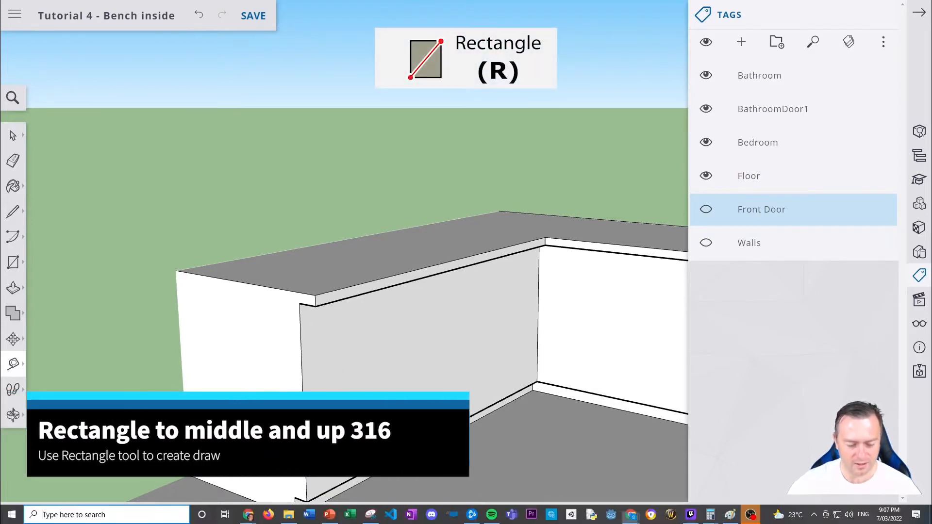
# Open the Calculator app and divide 950 by 3.
pyautogui.write('calc')
pyautogui.press('Return')
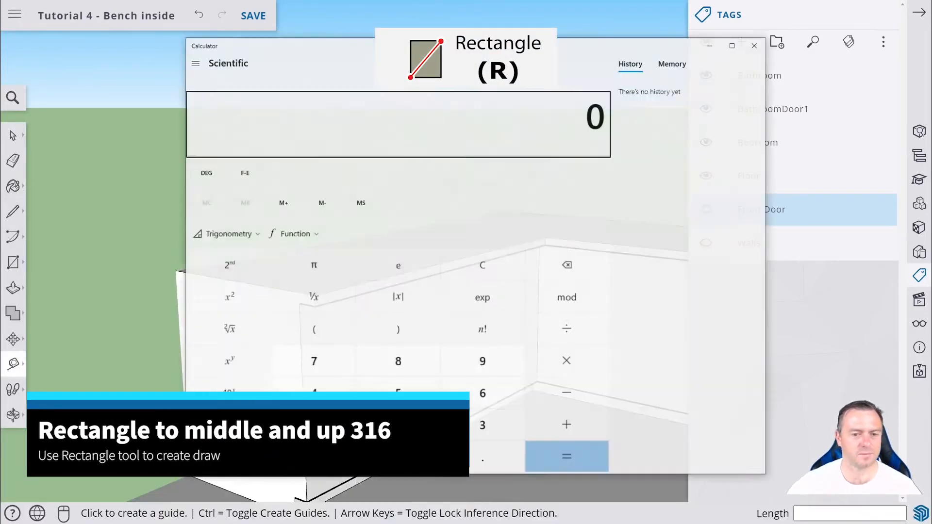
pyautogui.write('950 ÷ ')
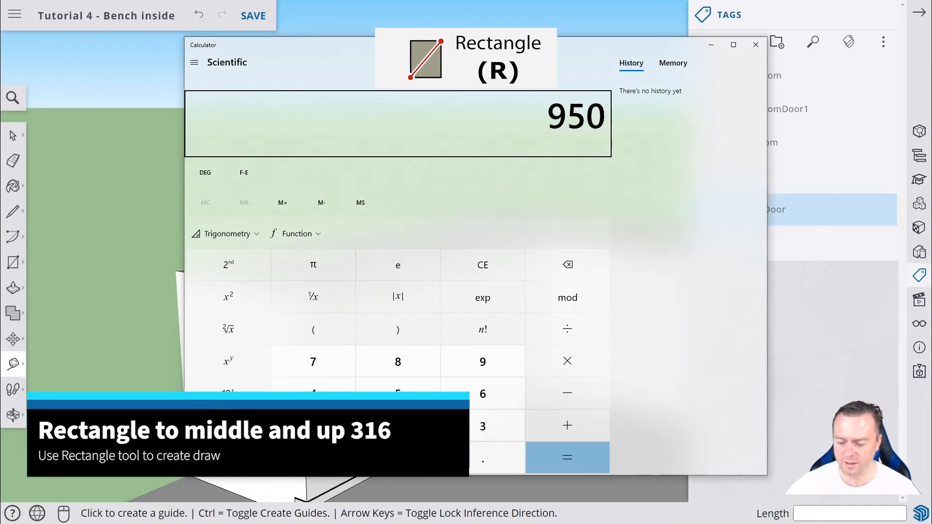
pyautogui.write('3')
pyautogui.press('Return')
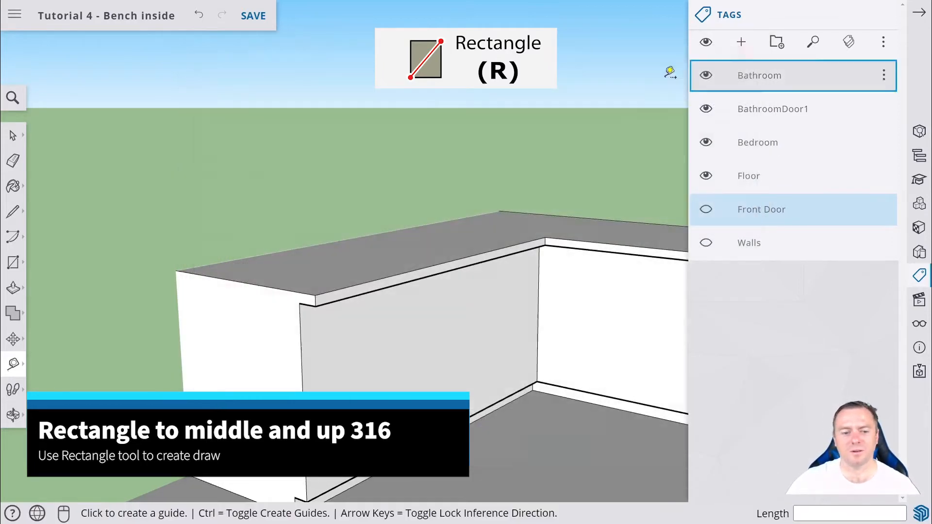
# Draw a 1060 by 316 mm rectangle on the long front face, starting from its bottom left corner.
pyautogui.click(756, 44)
pyautogui.scroll(-1, 307, 478)
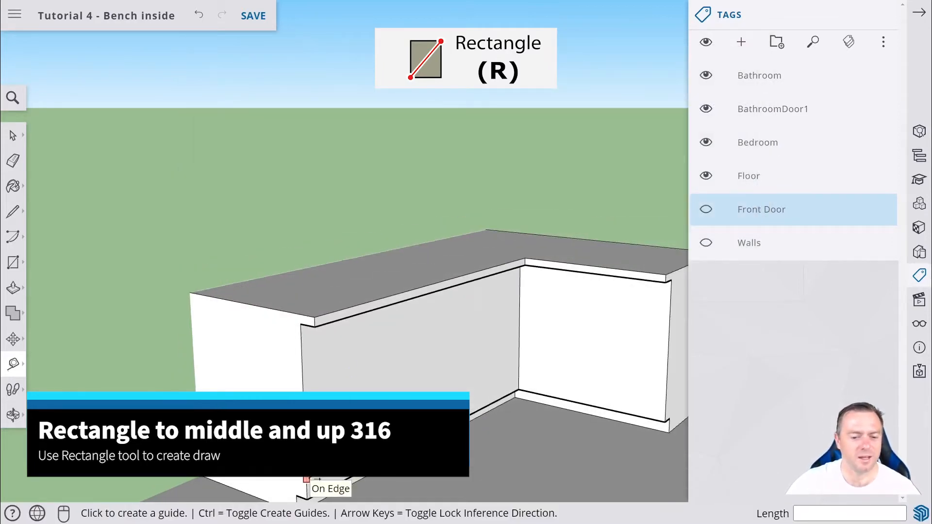
pyautogui.moveTo(307, 479); pyautogui.dragTo(293, 440, button='middle')
pyautogui.press('t')
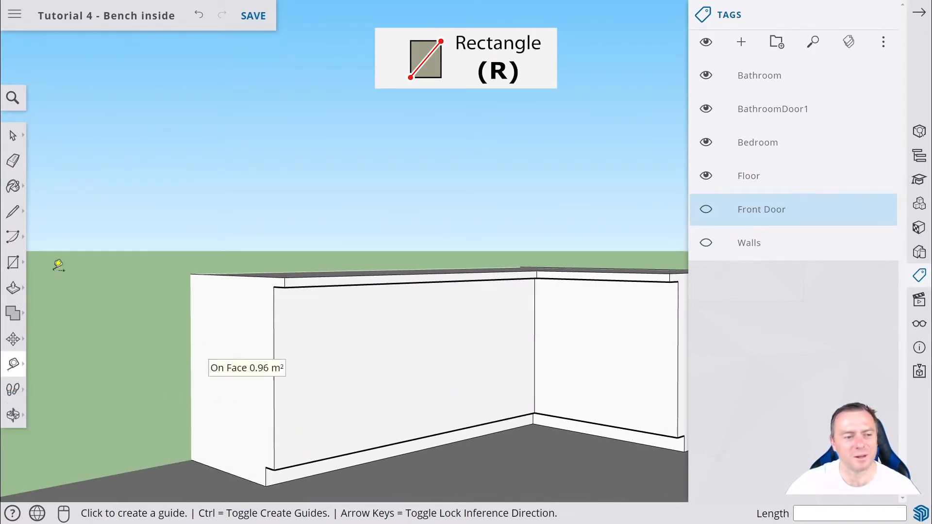
pyautogui.click(14, 266)
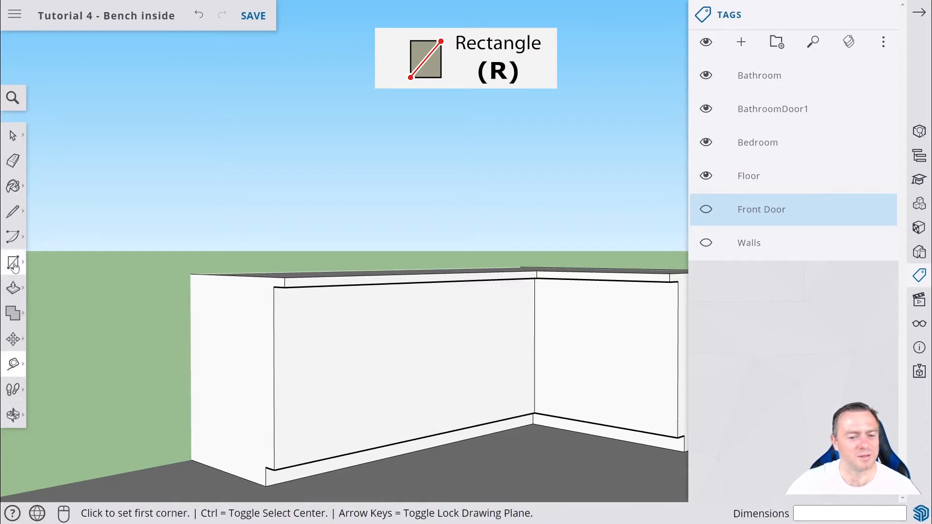
pyautogui.click(275, 470)
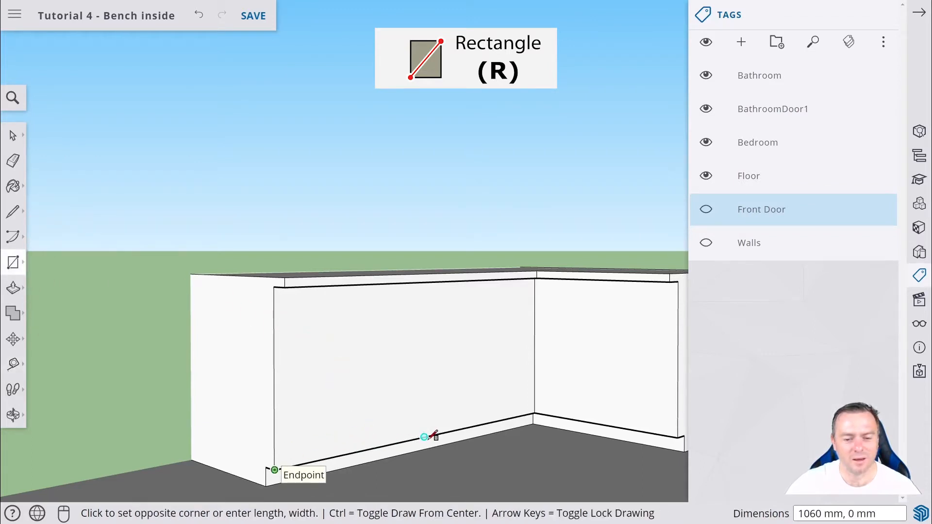
pyautogui.click(418, 385)
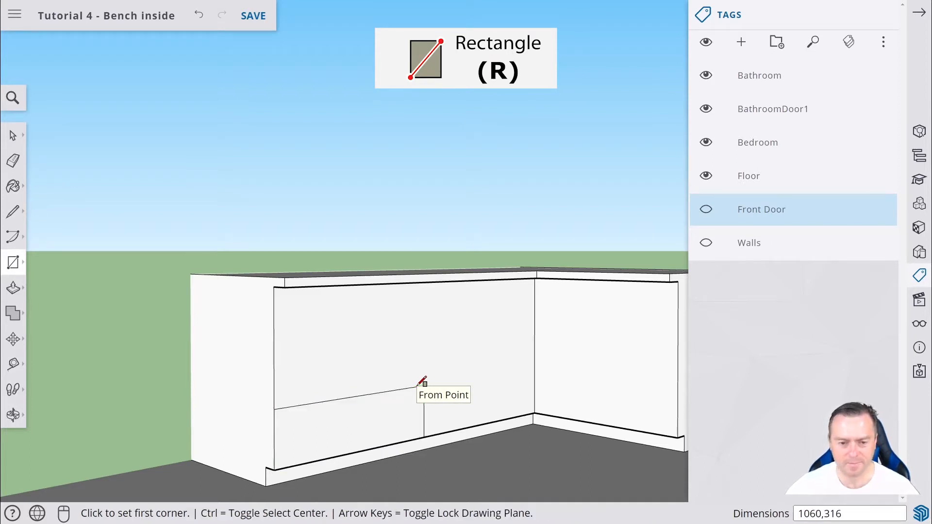
# Draw a second 1060 by 316 mm rectangle stacked directly above the first one.
pyautogui.click(275, 408)
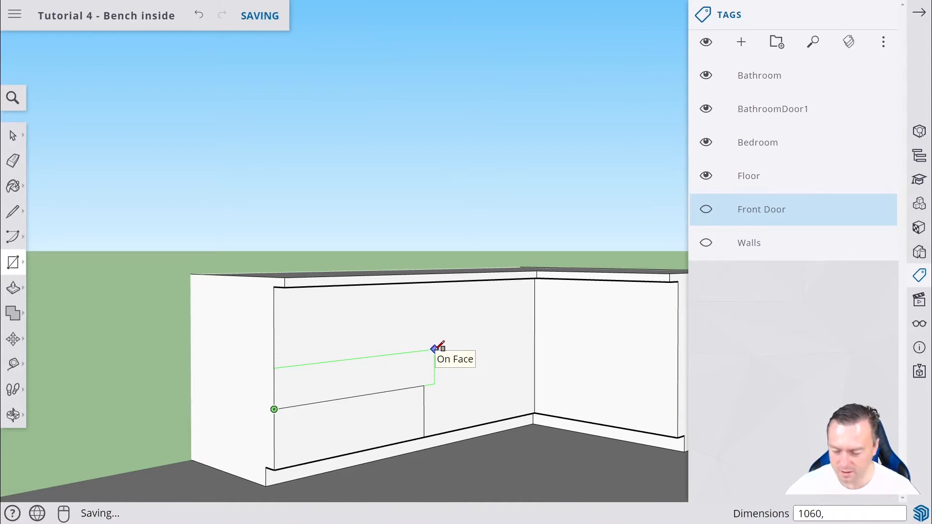
pyautogui.write('6')
pyautogui.press('Return')
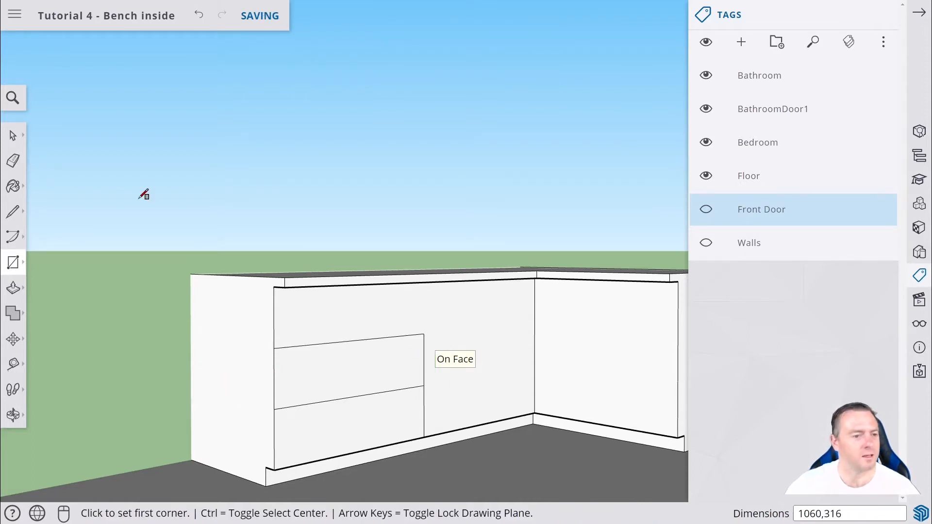
pyautogui.click(13, 211)
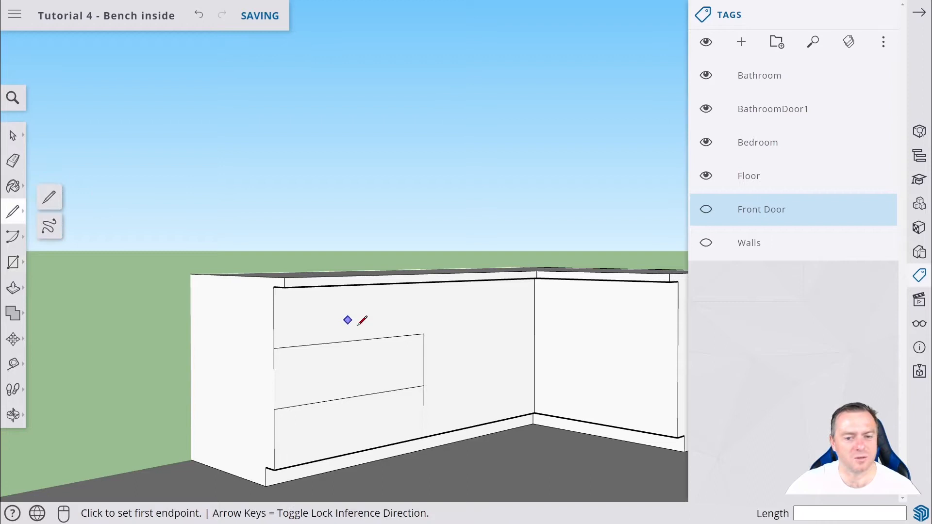
pyautogui.click(425, 333)
pyautogui.moveTo(425, 293); pyautogui.dragTo(441, 250, button='middle')
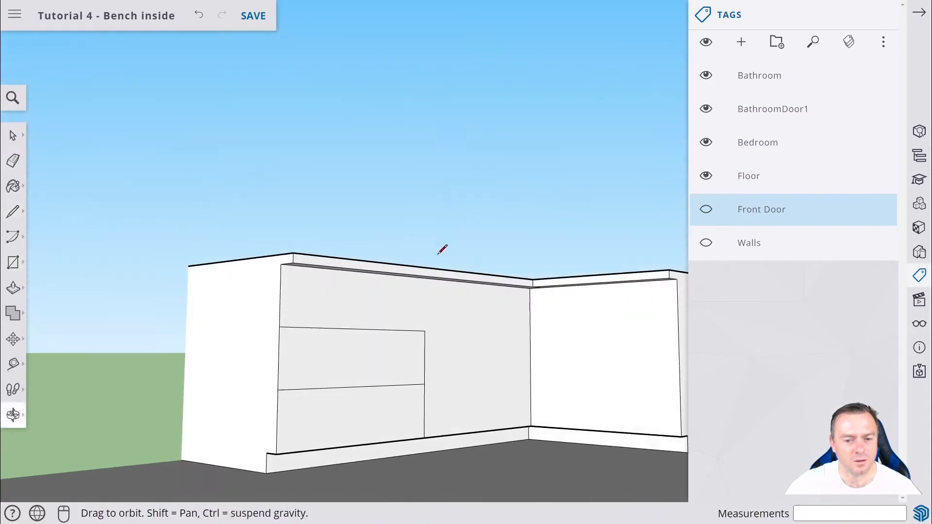
pyautogui.click(431, 277)
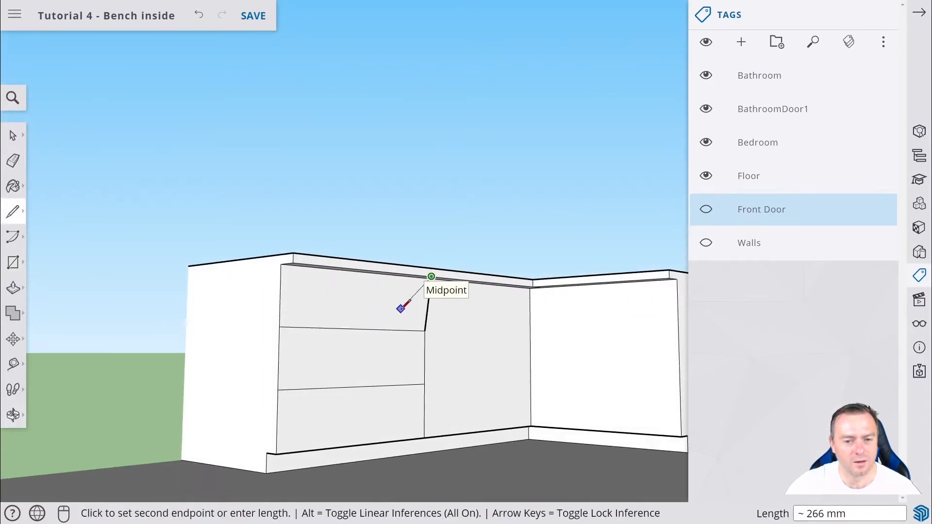
pyautogui.hotkey('ctrl', 'z')
# Draw a vertical line from the upper rectangle's top right corner up to the midpoint of the face's top edge.
pyautogui.scroll(3, 432, 297)
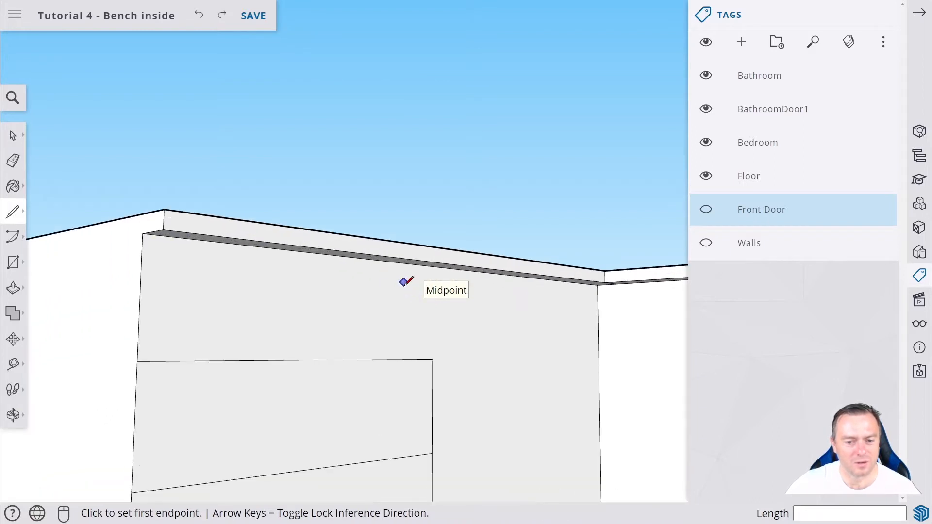
pyautogui.click(432, 360)
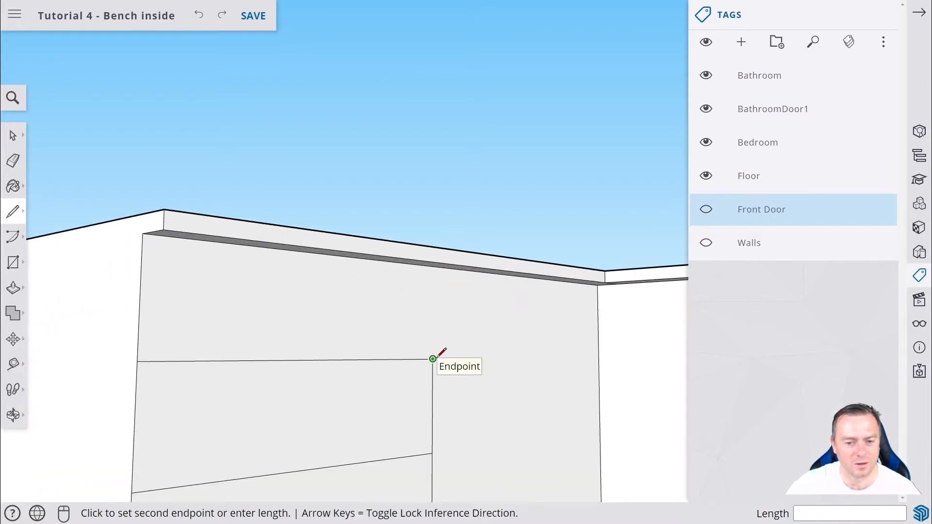
pyautogui.click(432, 266)
# Draw a 250 by 40 mm handle rectangle centred on the bottom drawer.
pyautogui.press('o')
pyautogui.moveTo(410, 271)
pyautogui.mouseDown()
pyautogui.moveTo(414, 397)
pyautogui.moveTo(333, 325)
pyautogui.moveTo(348, 228)
pyautogui.mouseUp()
pyautogui.press('l')
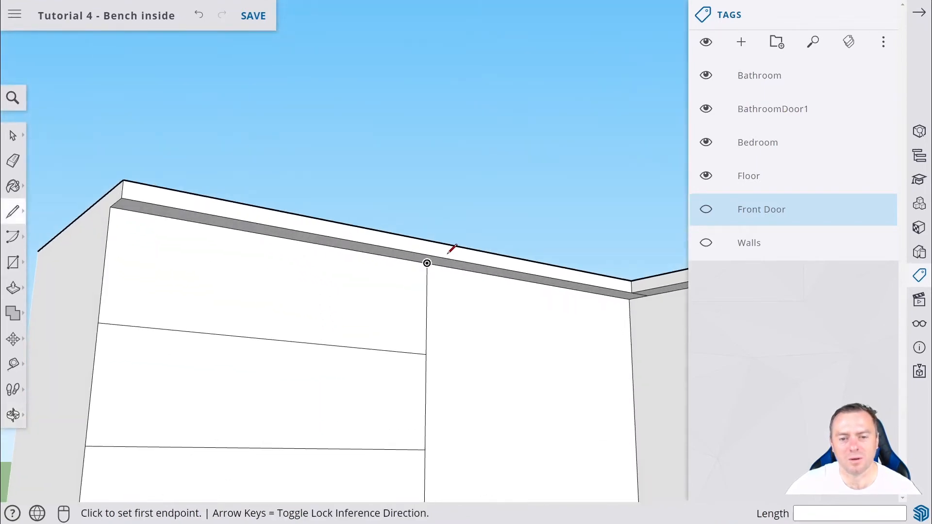
pyautogui.moveTo(426, 262); pyautogui.dragTo(334, 361, button='middle')
pyautogui.scroll(-3, 334, 361)
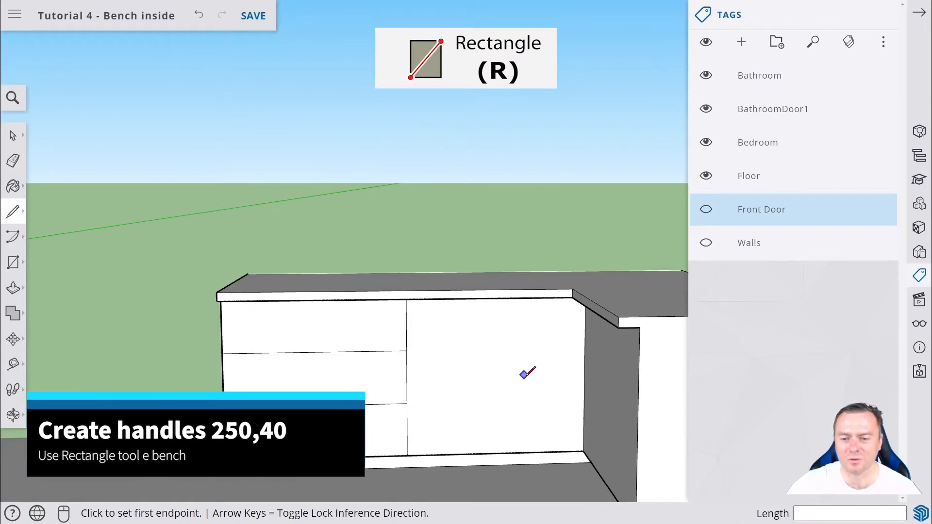
pyautogui.moveTo(526, 370); pyautogui.dragTo(559, 372, button='middle')
pyautogui.scroll(-2, 468, 379)
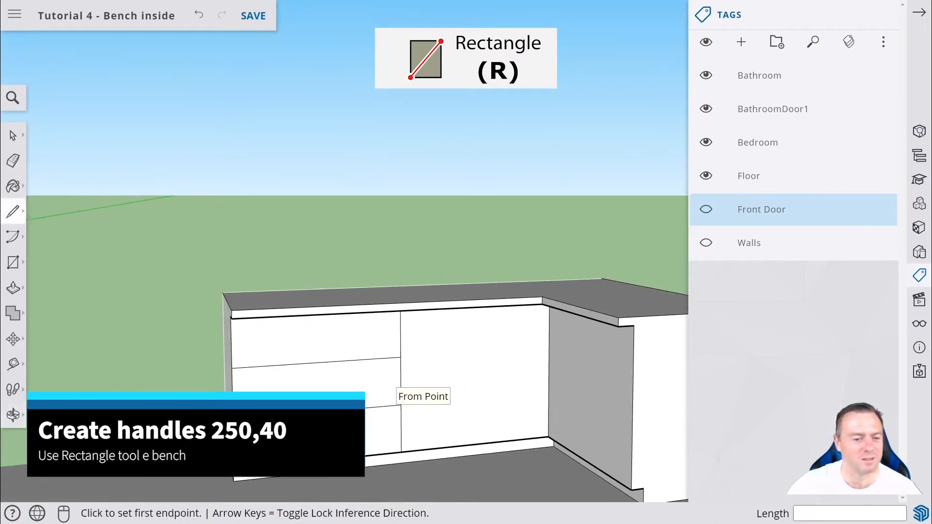
pyautogui.moveTo(398, 388); pyautogui.dragTo(343, 407, button='middle')
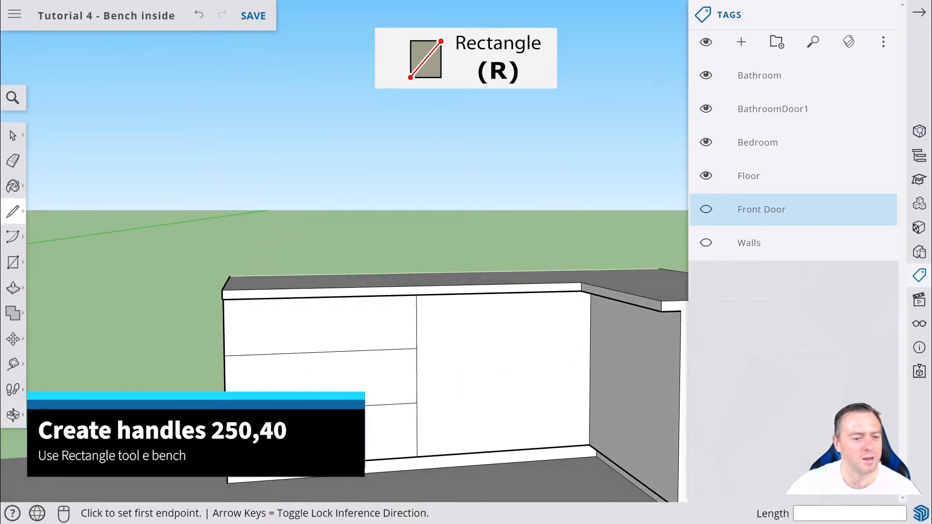
pyautogui.click(15, 262)
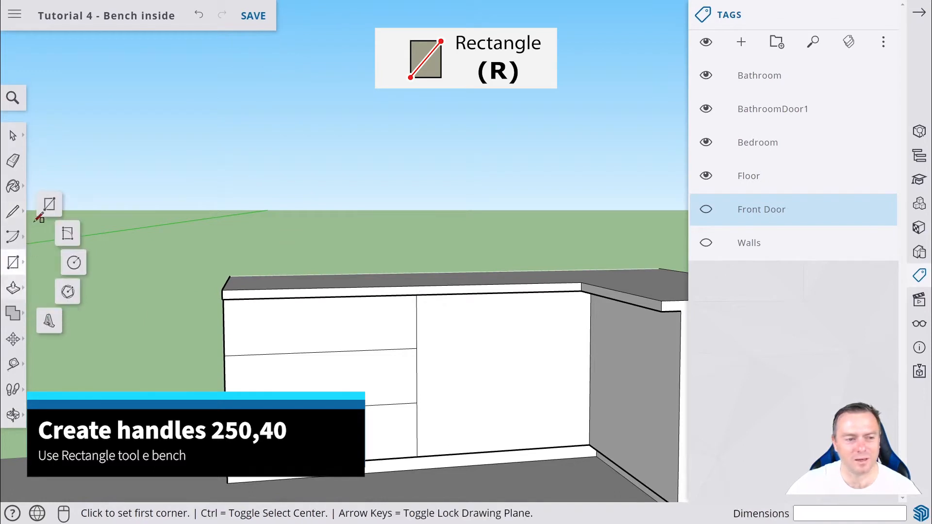
pyautogui.click(51, 206)
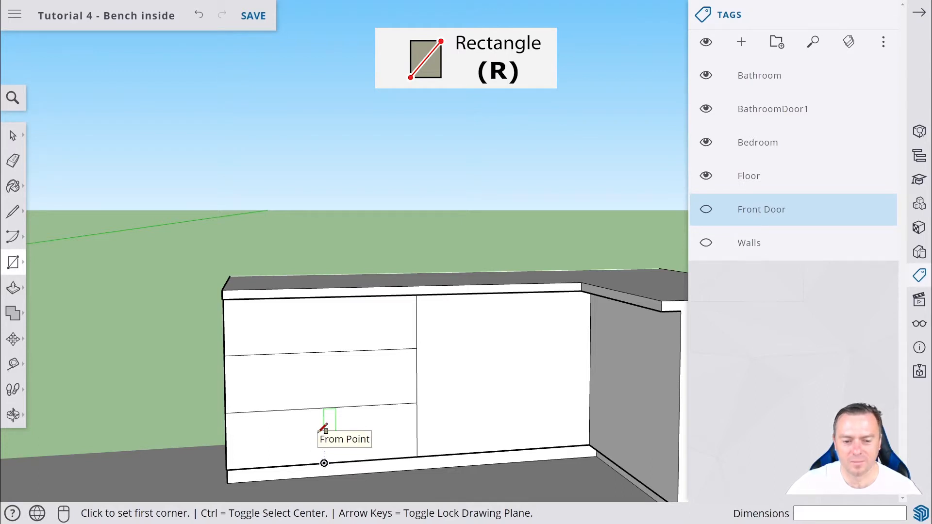
pyautogui.press('ctrl')
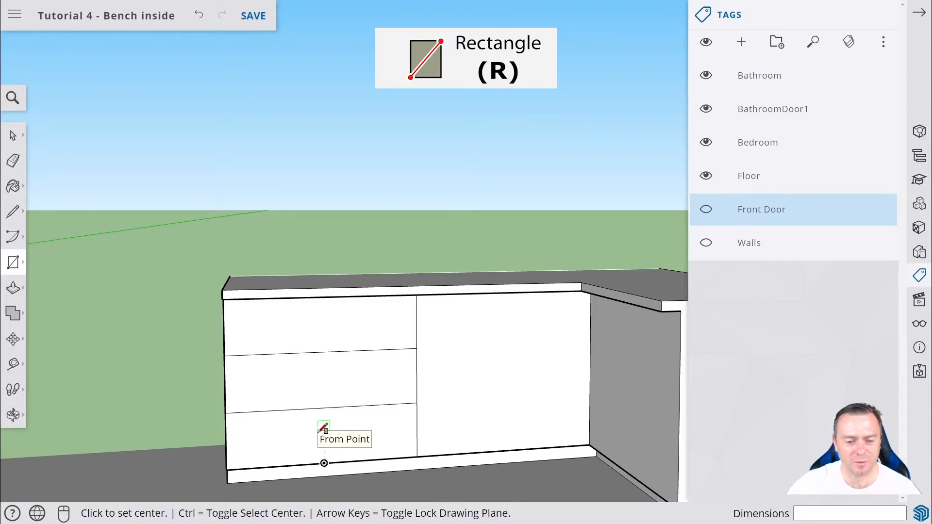
pyautogui.press('ctrl')
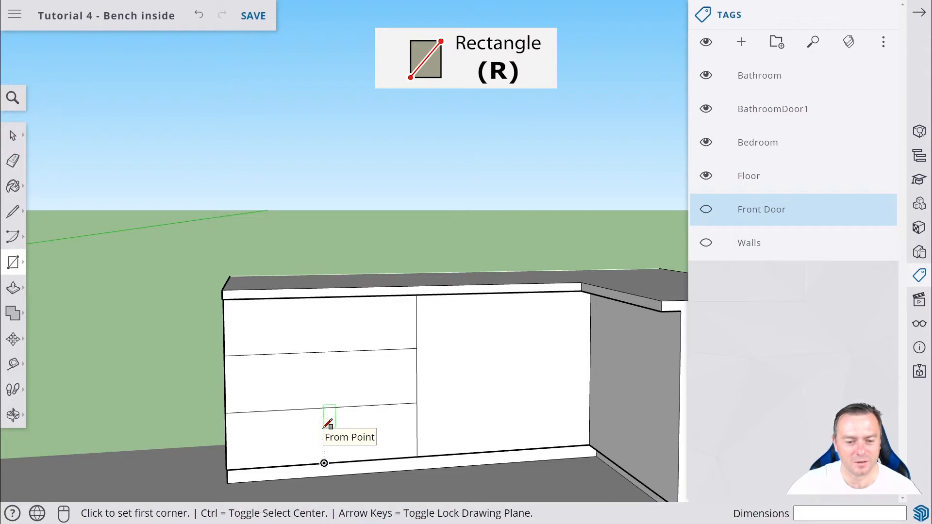
pyautogui.press('ctrl')
pyautogui.press('ctrl')
pyautogui.click(324, 427)
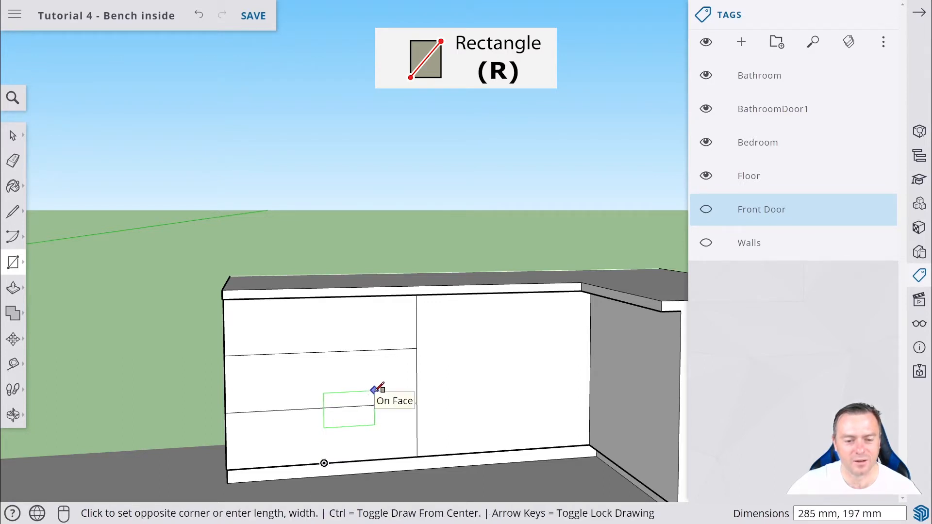
pyautogui.press('Escape')
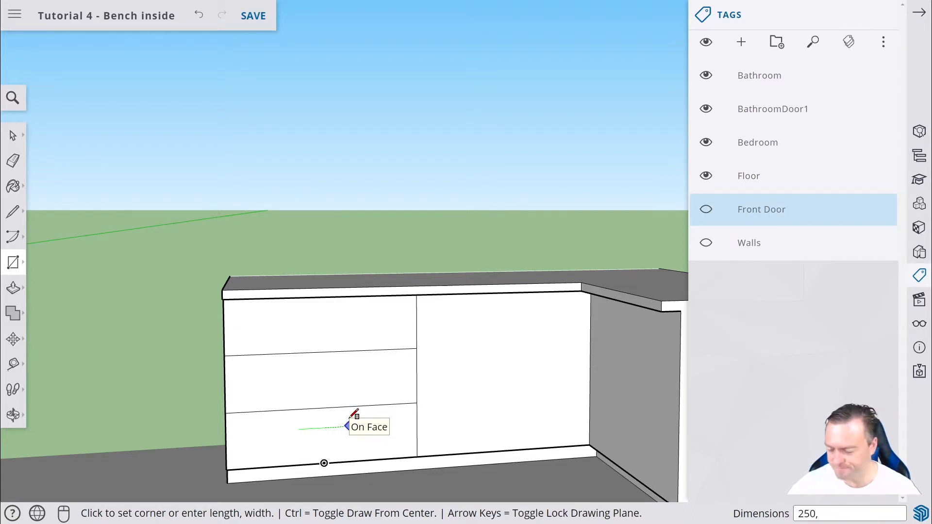
pyautogui.press('ctrl')
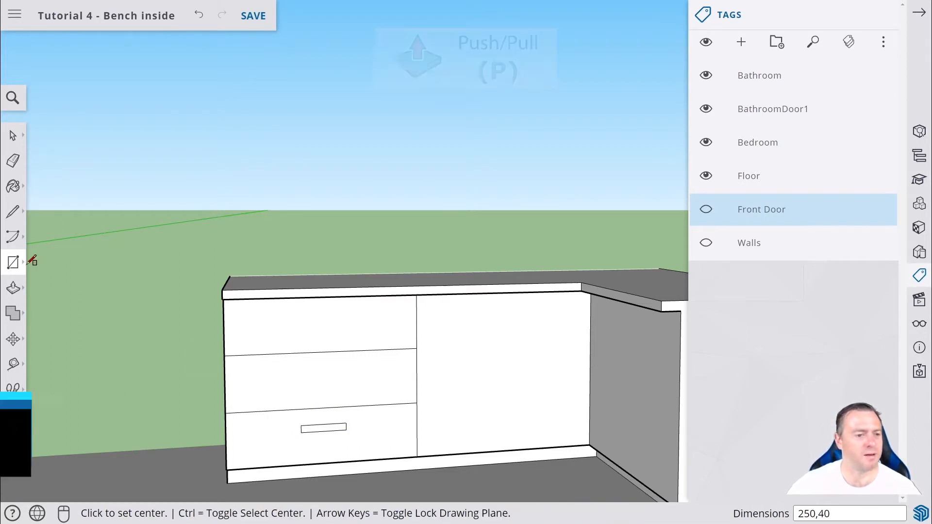
# Pull the handle rectangle out 50 mm with Push/Pull.
pyautogui.scroll(3, 325, 443)
pyautogui.moveTo(321, 494); pyautogui.dragTo(412, 452)
pyautogui.scroll(1, 346, 448)
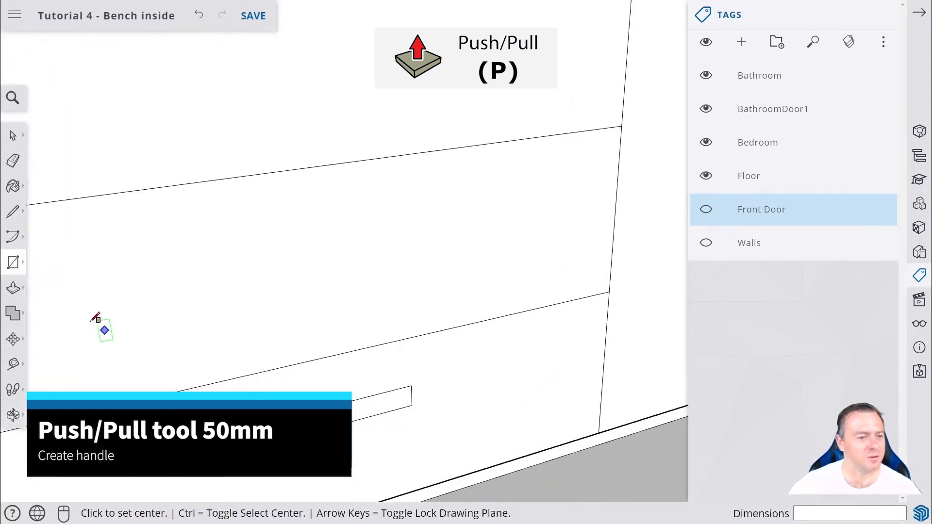
pyautogui.click(14, 288)
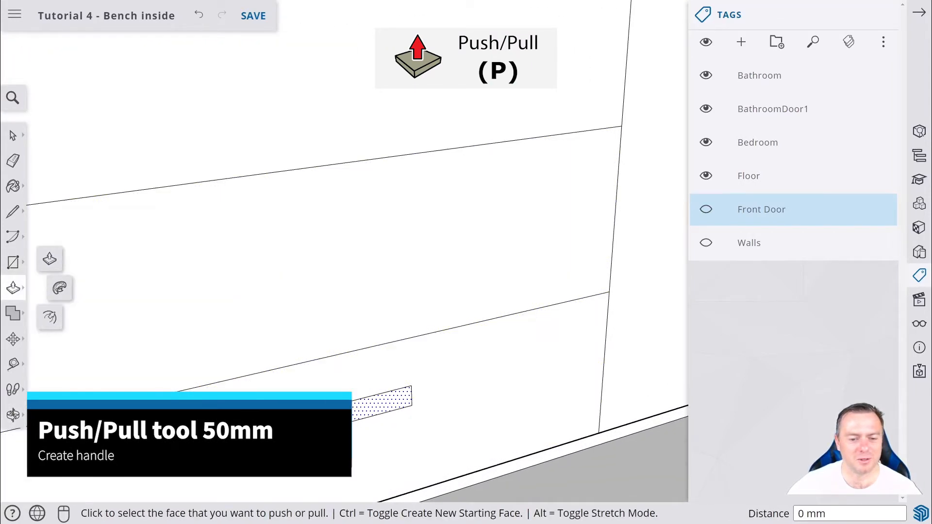
pyautogui.click(378, 405)
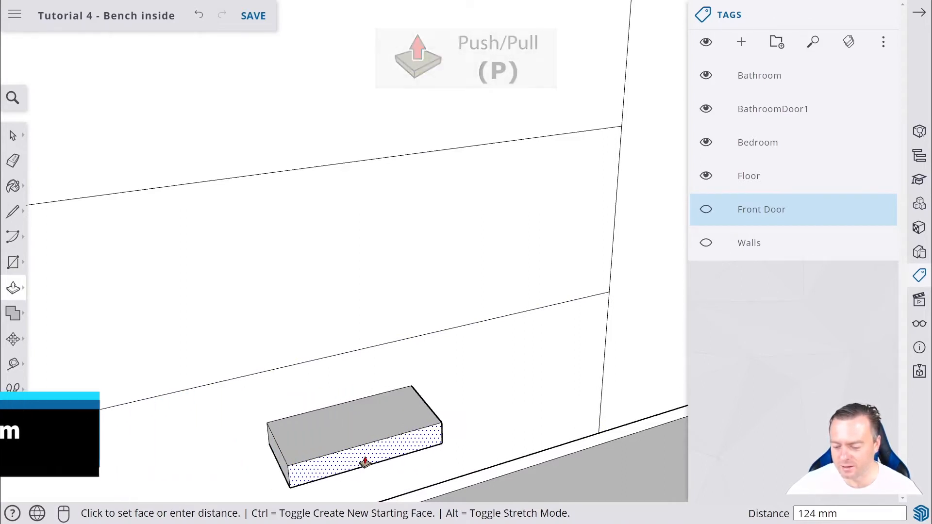
pyautogui.write('50')
pyautogui.press('Return')
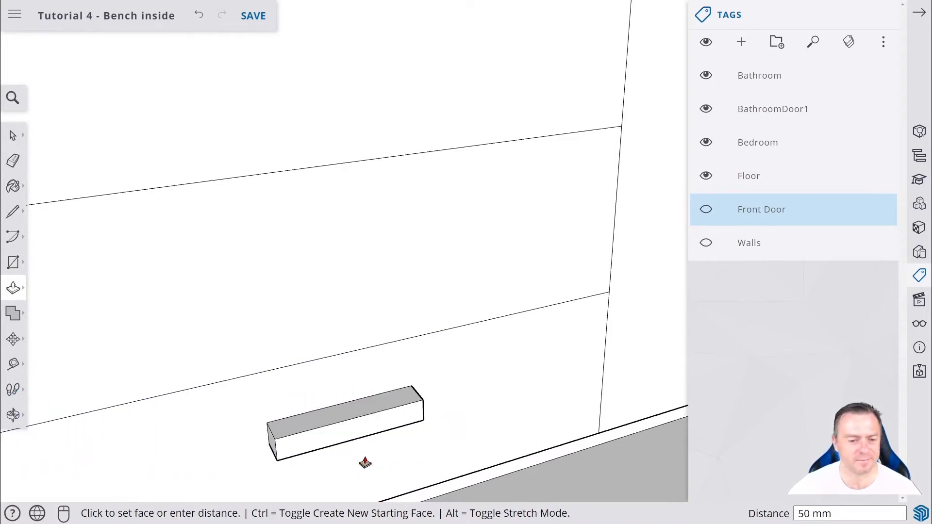
# Offset the outline of the handle's front face inward with the Offset tool.
pyautogui.scroll(1, 233, 380)
pyautogui.moveTo(233, 381); pyautogui.dragTo(393, 401, button='middle')
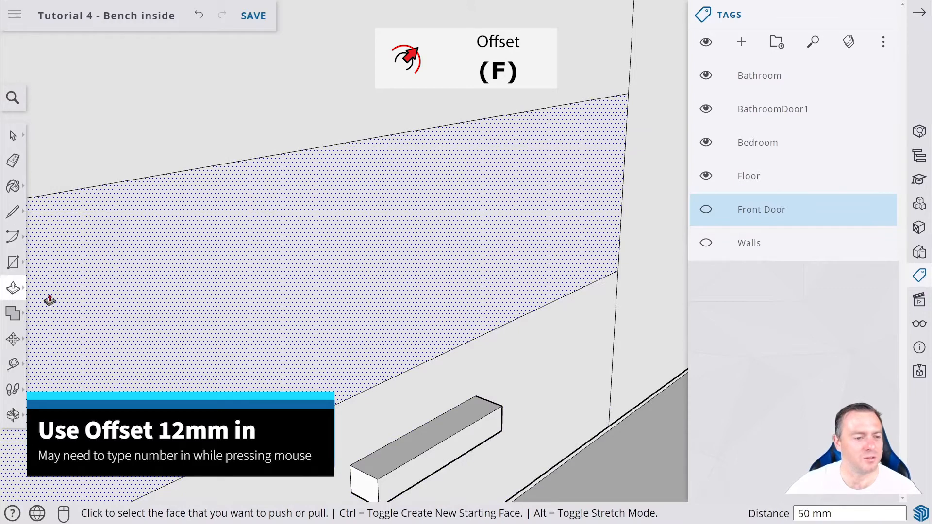
pyautogui.click(16, 293)
pyautogui.click(54, 320)
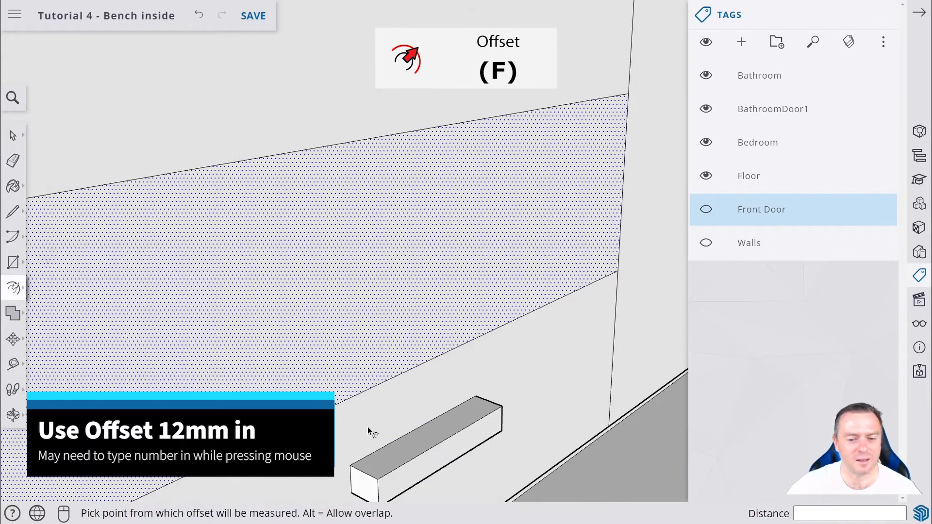
pyautogui.click(429, 441)
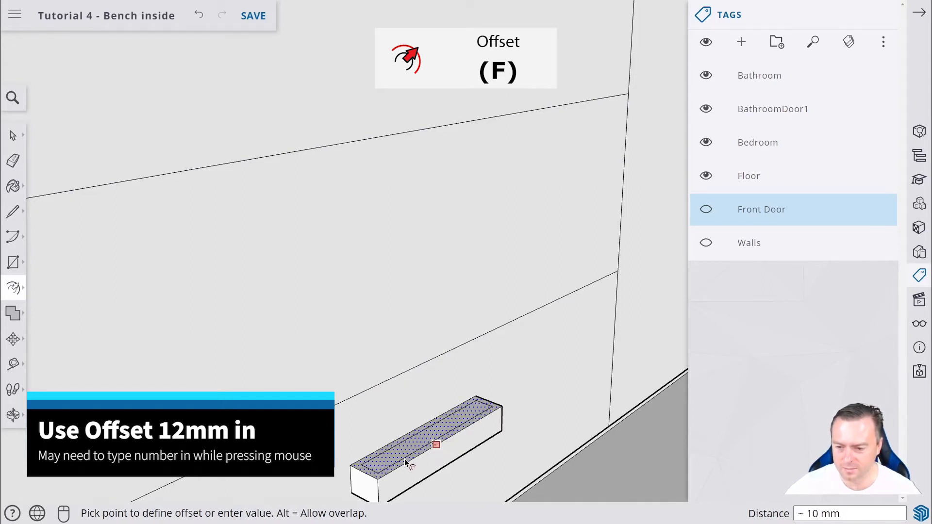
pyautogui.press('Return')
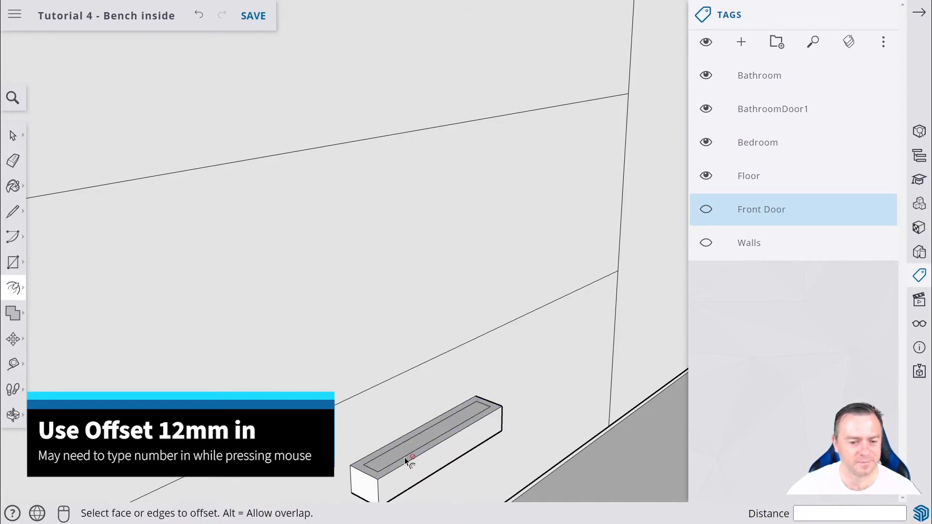
# Push the handle's inner face in 40 mm to cut the handle hole.
pyautogui.click(17, 290)
pyautogui.press('p')
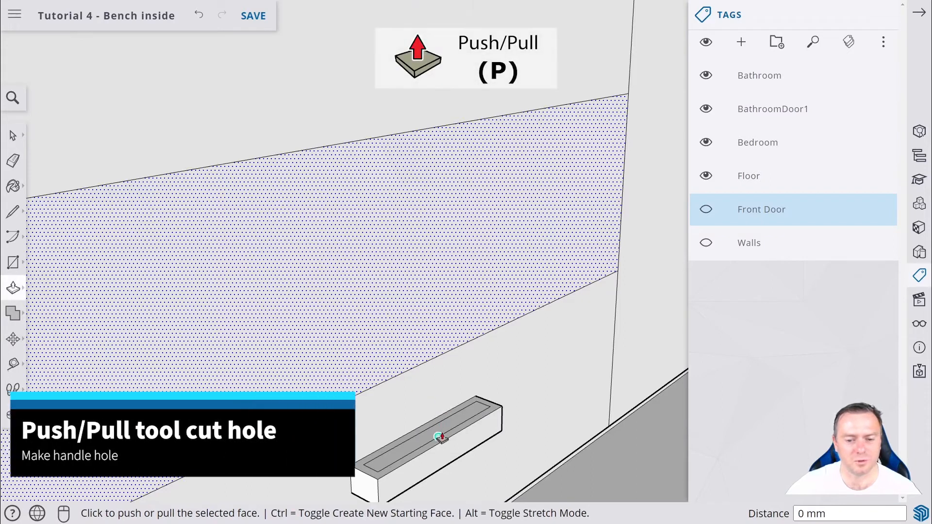
pyautogui.click(12, 135)
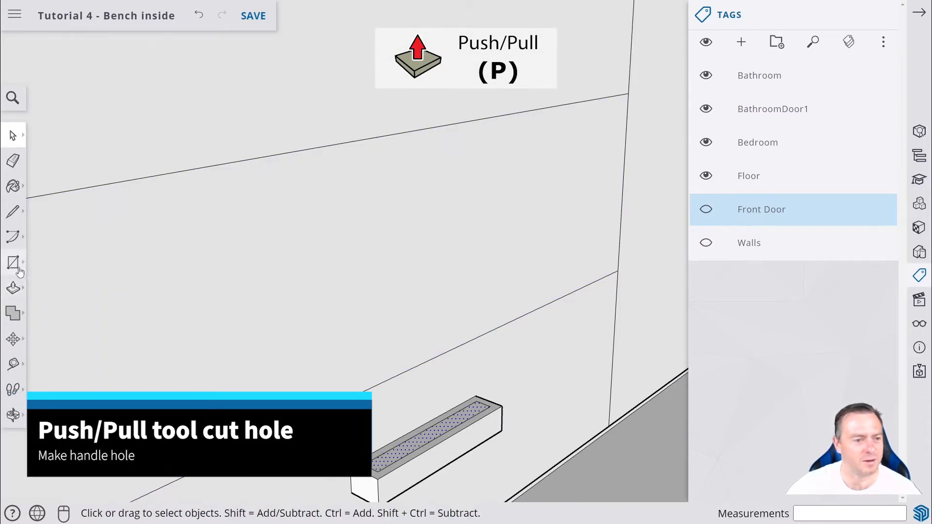
pyautogui.click(13, 287)
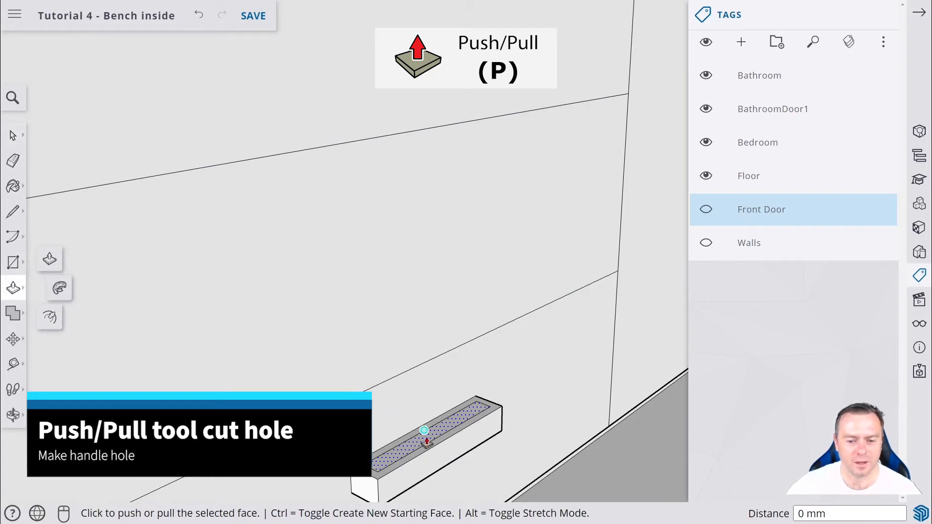
pyautogui.moveTo(426, 443); pyautogui.dragTo(463, 451, button='middle')
pyautogui.click(461, 448)
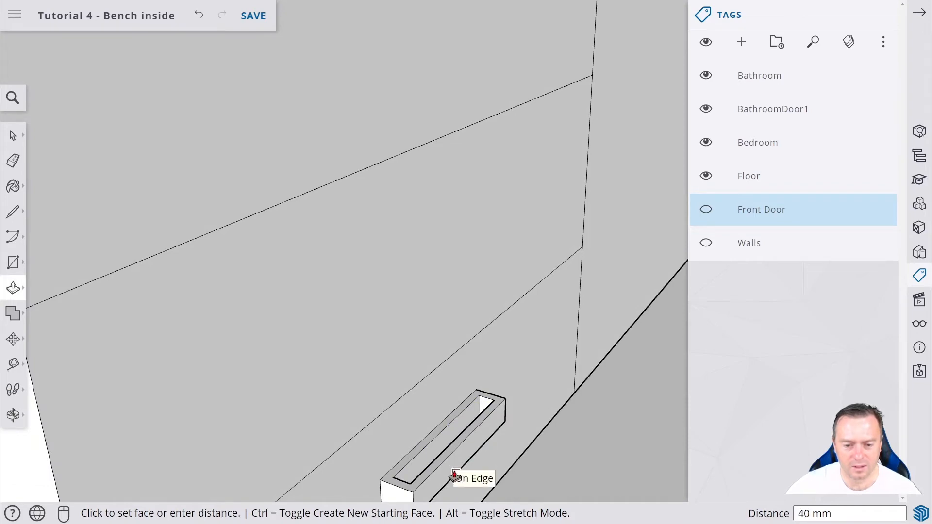
# Undo the handle push and push the handle's inner face in 40 mm again to cut the handle hole.
pyautogui.click(453, 475)
pyautogui.moveTo(442, 439); pyautogui.dragTo(348, 208, button='middle')
pyautogui.moveTo(383, 366); pyautogui.dragTo(445, 442, button='middle')
pyautogui.hotkey('ctrl', 'z')
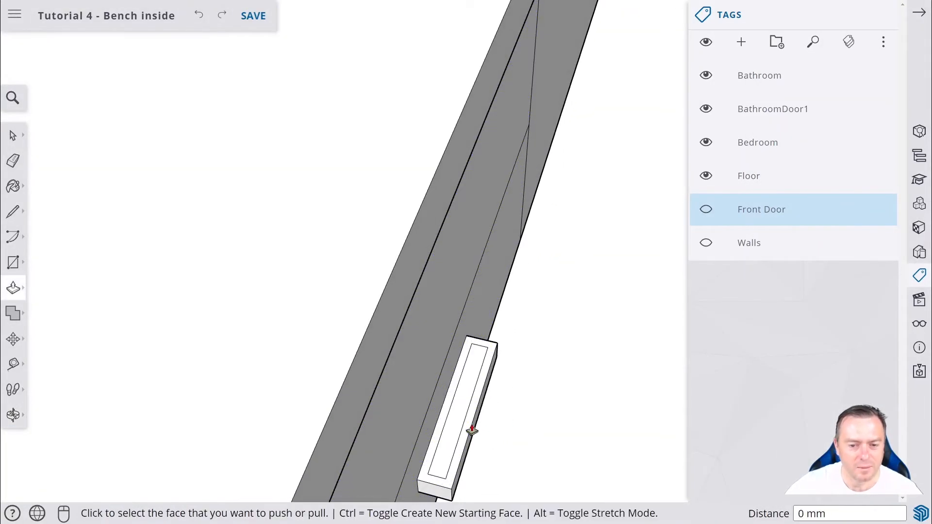
pyautogui.click(464, 408)
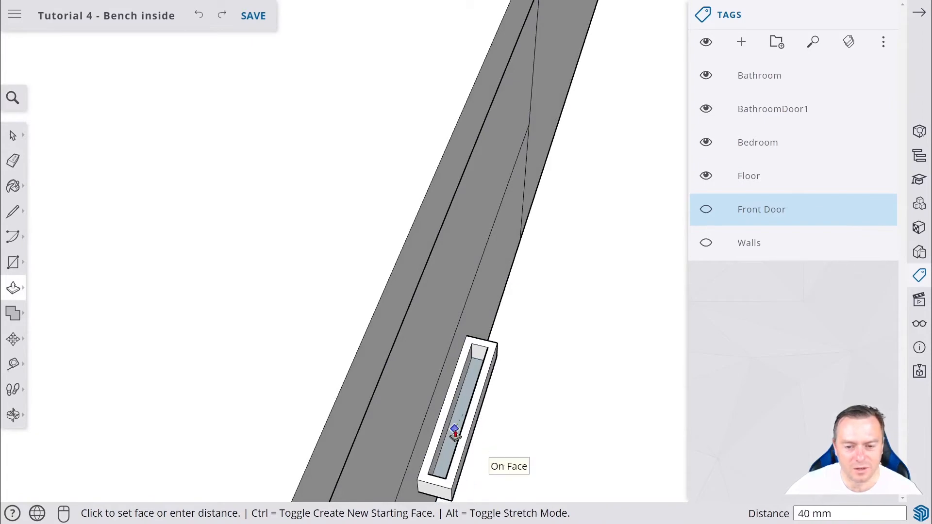
pyautogui.press('Return')
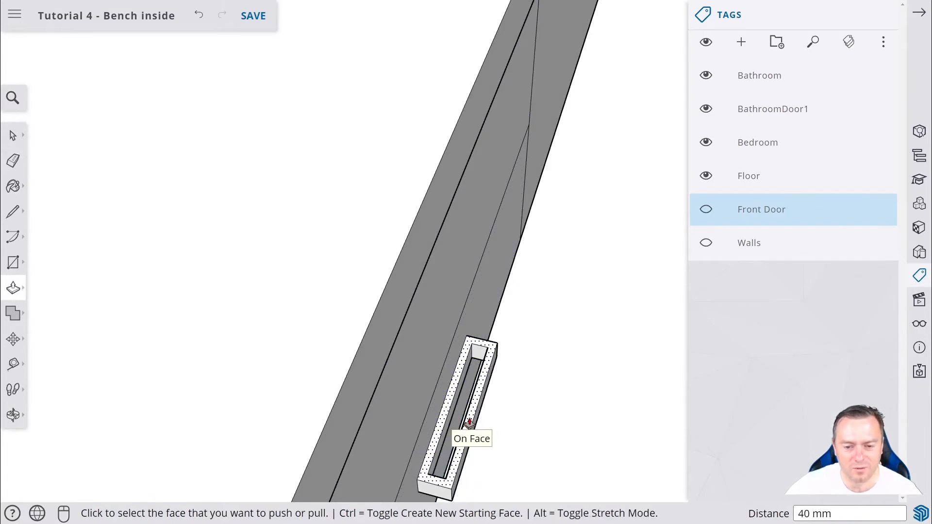
pyautogui.moveTo(470, 422)
pyautogui.mouseDown(button='middle')
pyautogui.moveTo(472, 412)
pyautogui.moveTo(358, 374)
pyautogui.moveTo(422, 427)
pyautogui.moveTo(304, 248)
pyautogui.moveTo(345, 355)
pyautogui.moveTo(385, 173)
pyautogui.moveTo(370, 345)
pyautogui.moveTo(476, 429)
pyautogui.moveTo(422, 393)
pyautogui.moveTo(461, 429)
pyautogui.mouseUp(button='middle')
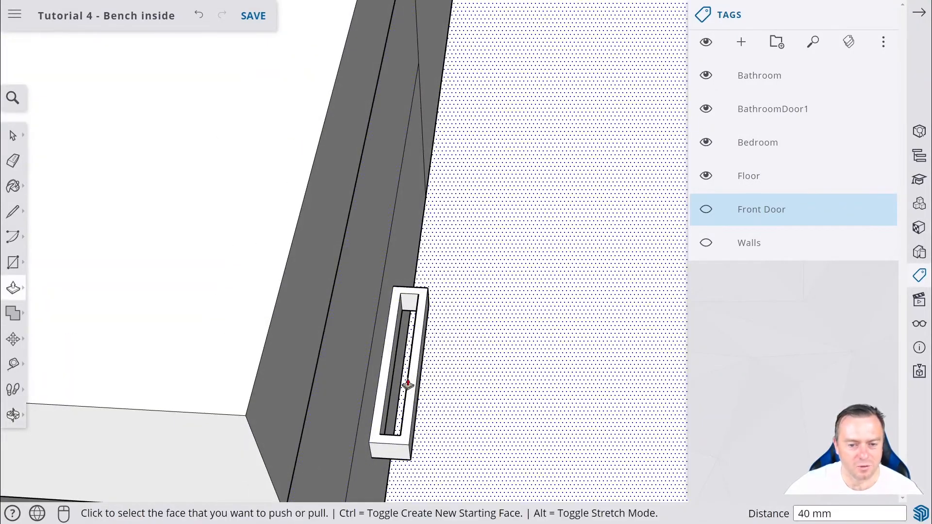
pyautogui.moveTo(355, 399); pyautogui.dragTo(301, 278, button='middle')
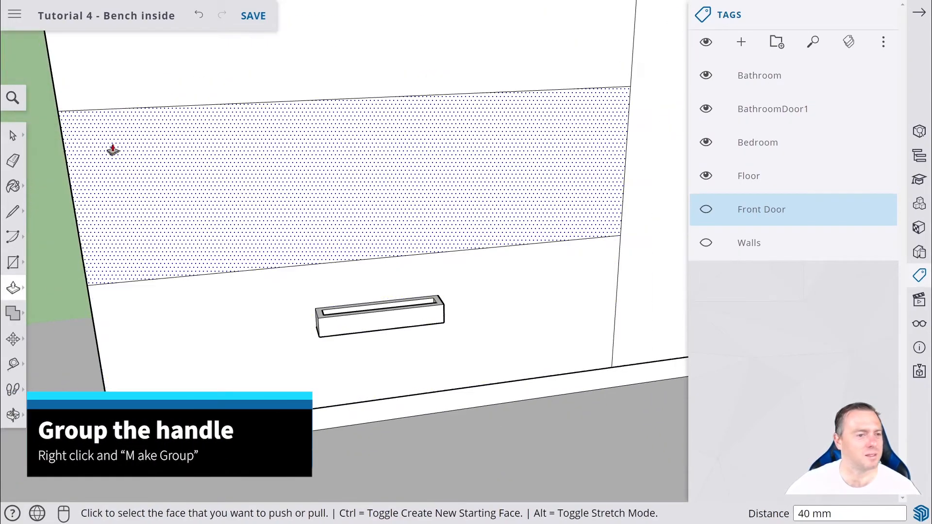
# Select the whole handle and make it a group.
pyautogui.click(14, 135)
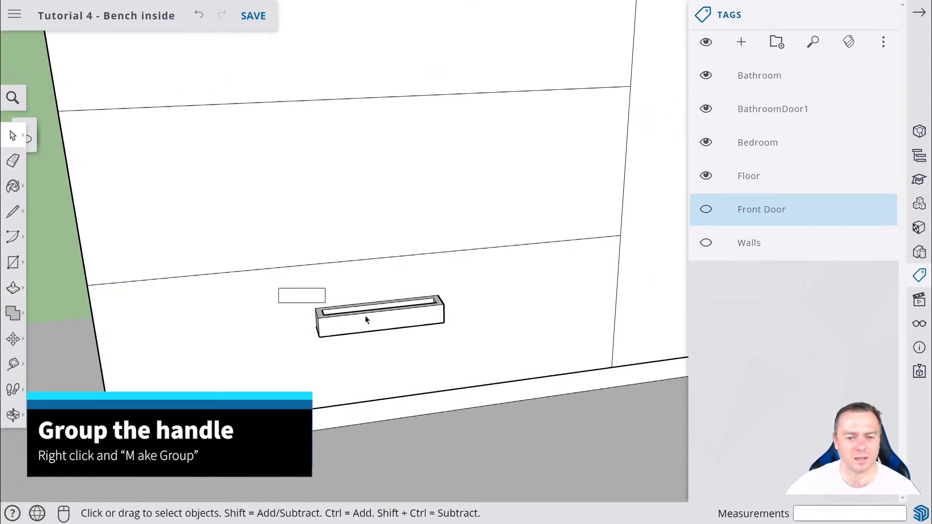
pyautogui.moveTo(365, 316); pyautogui.dragTo(490, 351)
pyautogui.rightClick(409, 317)
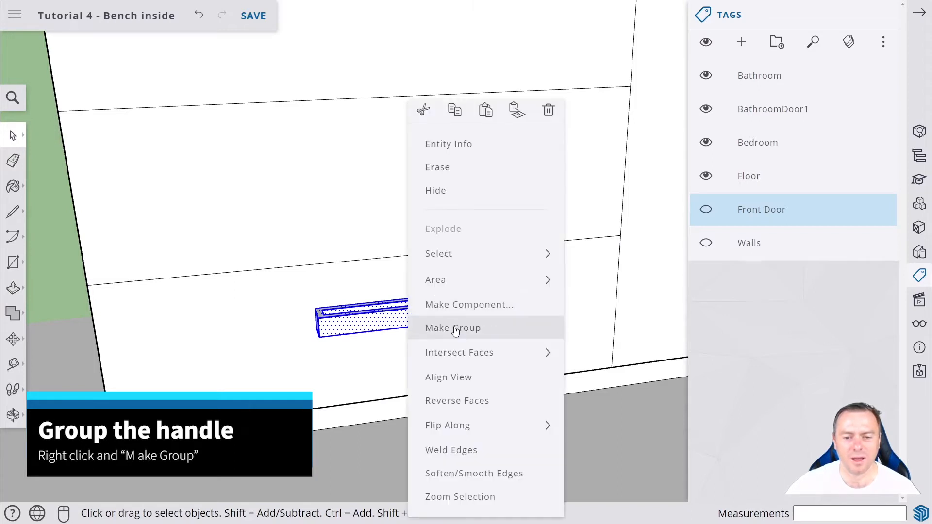
pyautogui.click(454, 328)
# Copy the handle straight up onto the middle drawer with the Move tool.
pyautogui.scroll(-6, 325, 312)
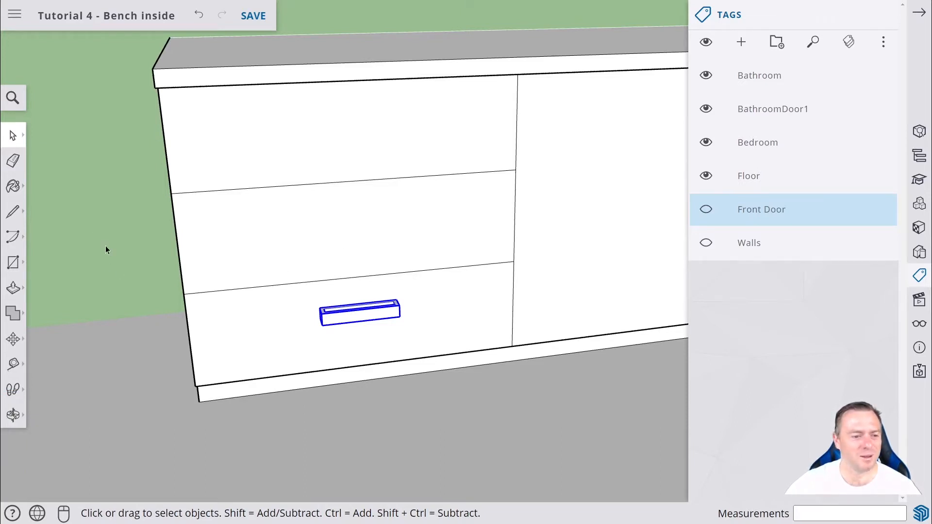
pyautogui.click(13, 339)
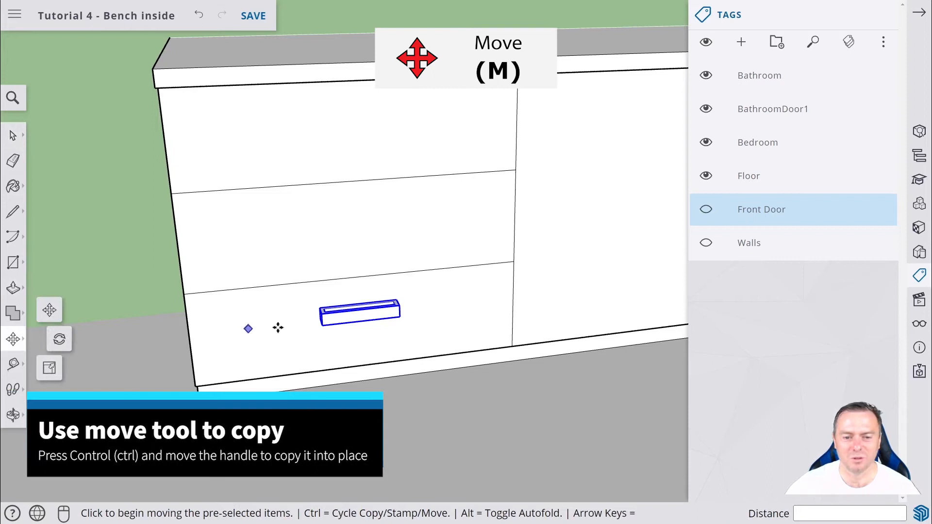
pyautogui.click(360, 320)
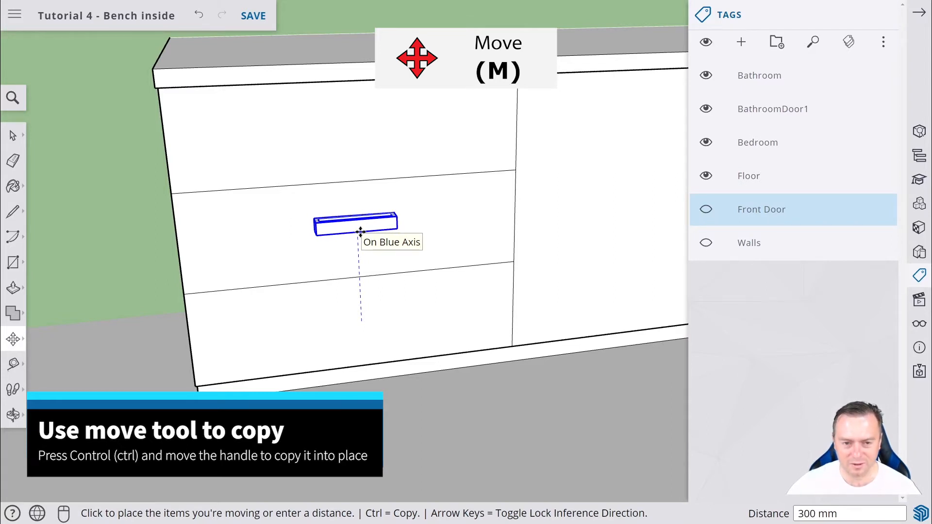
pyautogui.press('ctrl')
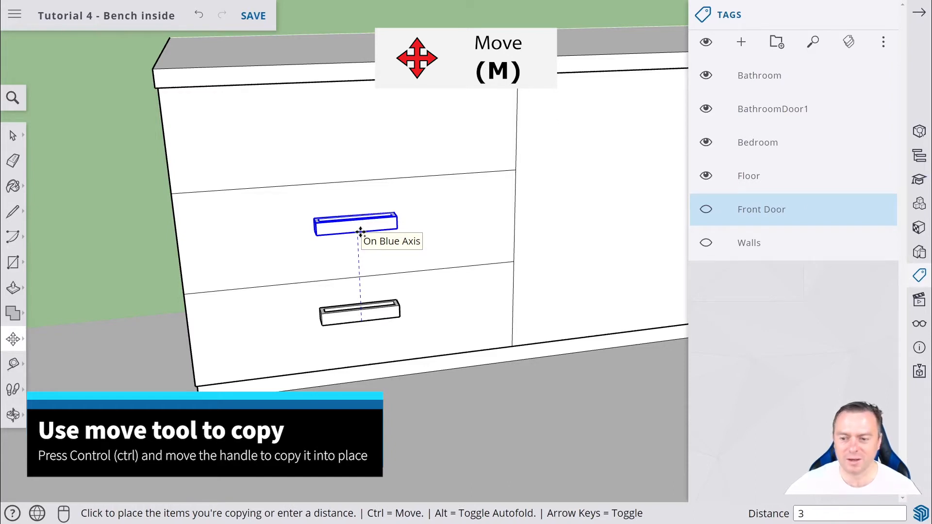
pyautogui.click(359, 231)
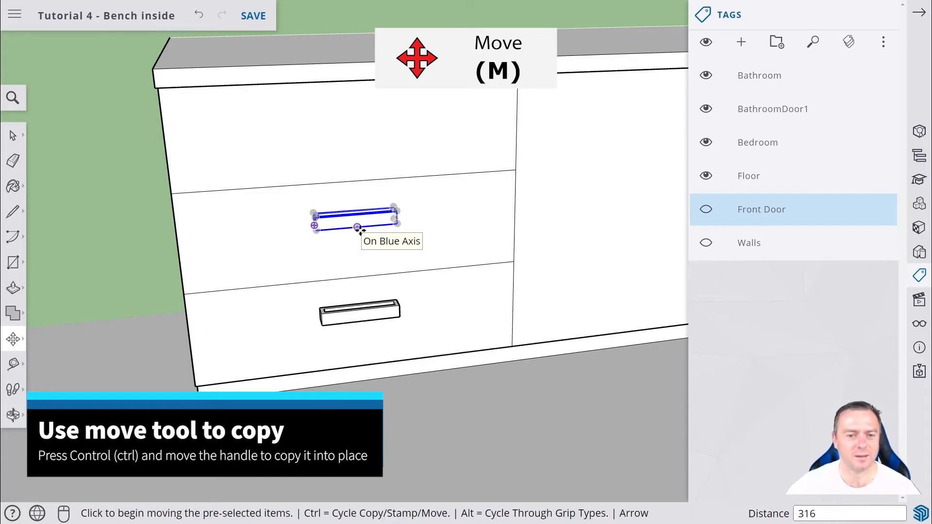
# Copy the middle-drawer handle 316 mm up onto the top drawer.
pyautogui.click(345, 227)
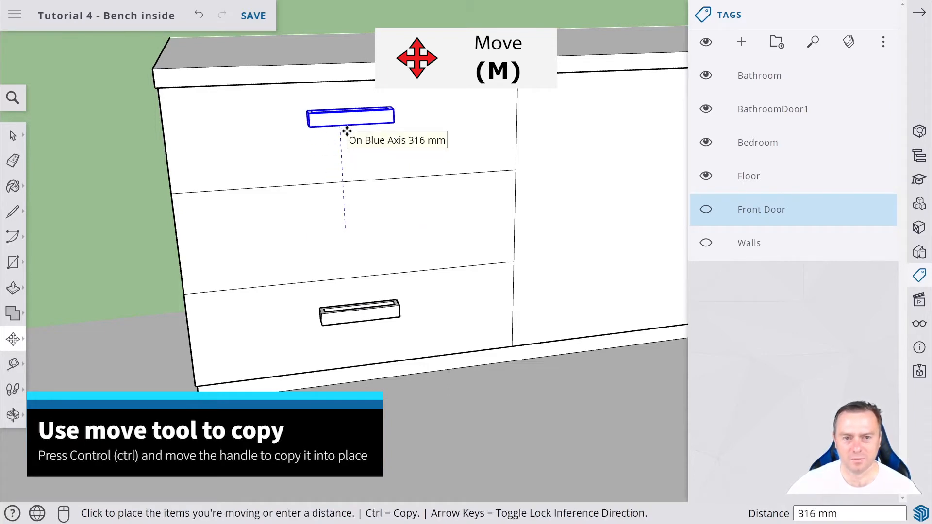
pyautogui.press('ctrl')
pyautogui.write('316')
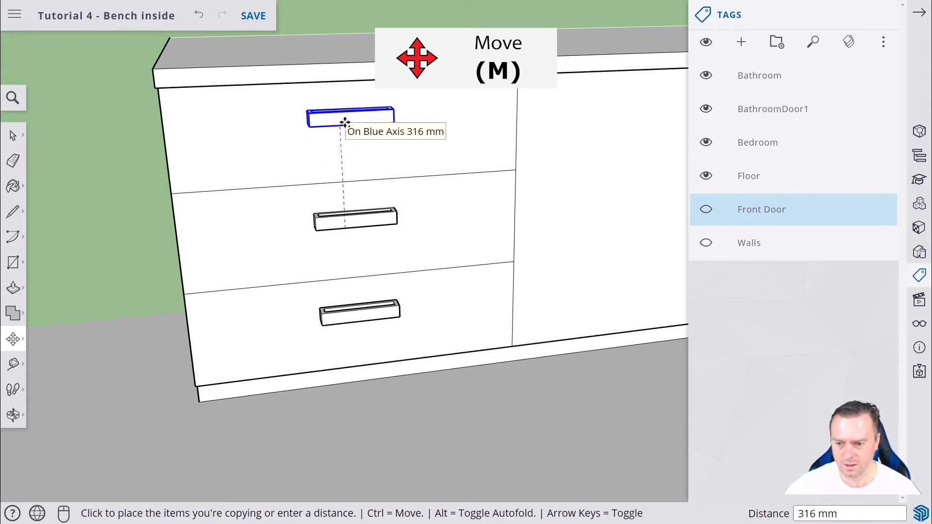
pyautogui.click(344, 121)
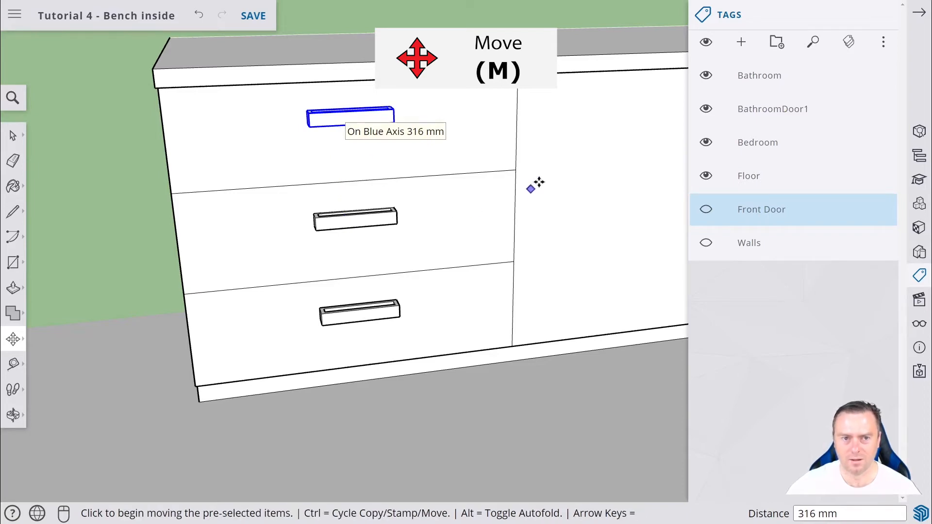
# Copy the top-drawer handle horizontally along the red axis onto the cupboard door.
pyautogui.press('o')
pyautogui.moveTo(541, 175); pyautogui.dragTo(502, 155)
pyautogui.press('m')
pyautogui.scroll(-2, 648, 150)
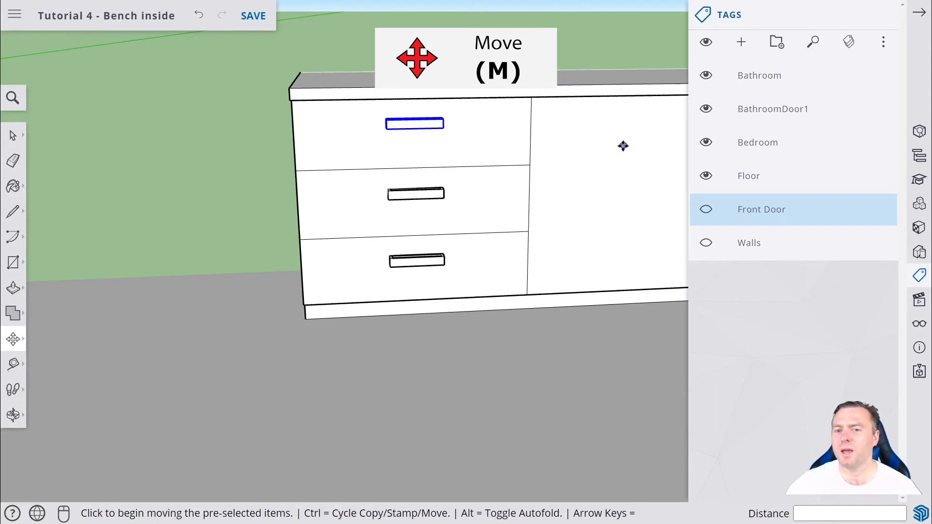
pyautogui.scroll(-1, 623, 145)
pyautogui.moveTo(602, 143); pyautogui.dragTo(545, 137, button='middle')
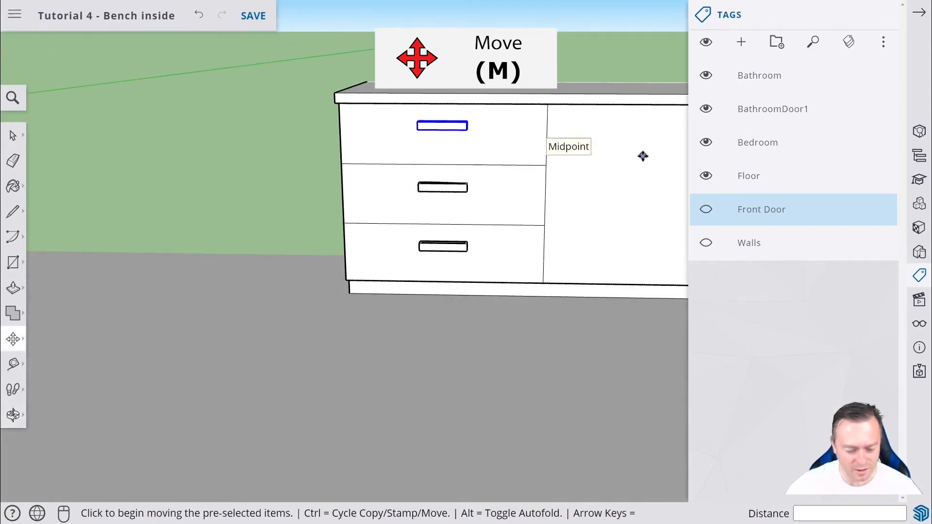
pyautogui.keyDown('shift'); pyautogui.moveTo(642, 156); pyautogui.dragTo(389, 179, button='middle'); pyautogui.keyUp('shift')
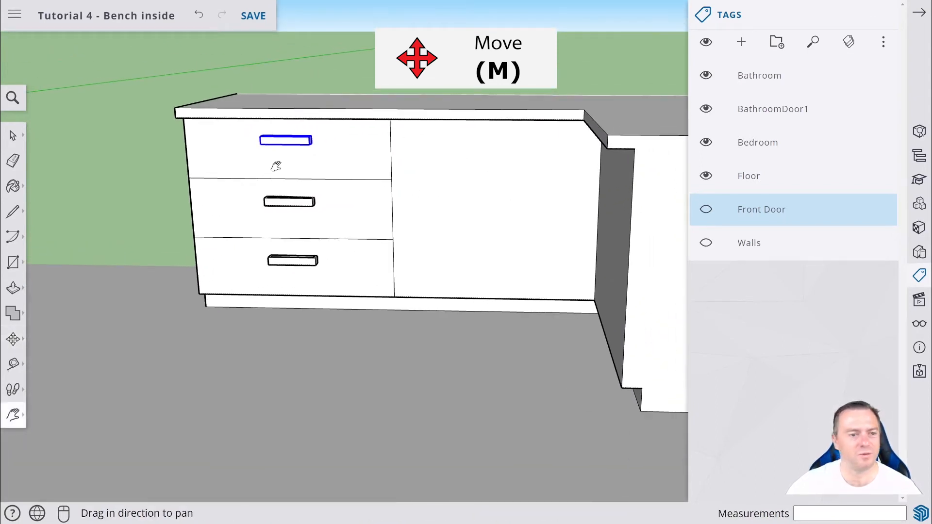
pyautogui.moveTo(276, 166); pyautogui.dragTo(94, 246, button='middle')
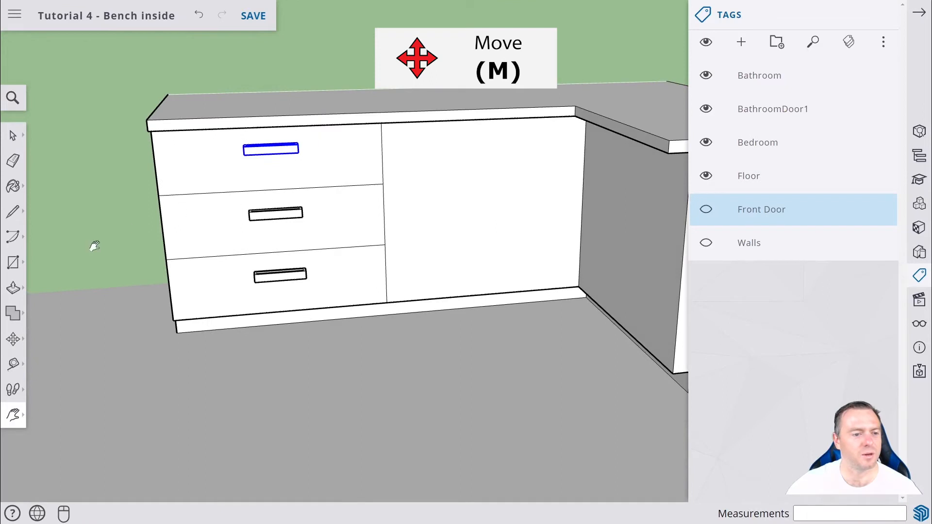
pyautogui.click(13, 339)
pyautogui.click(290, 150)
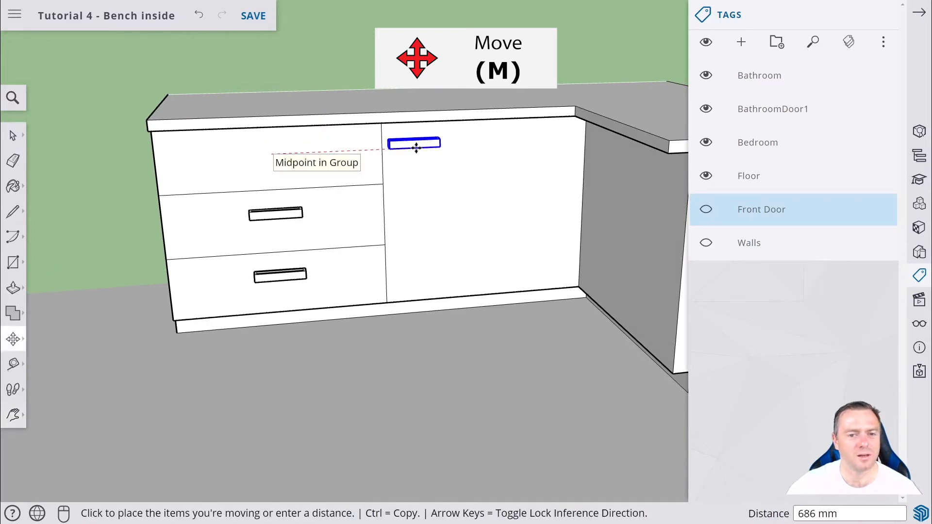
pyautogui.press('ctrl')
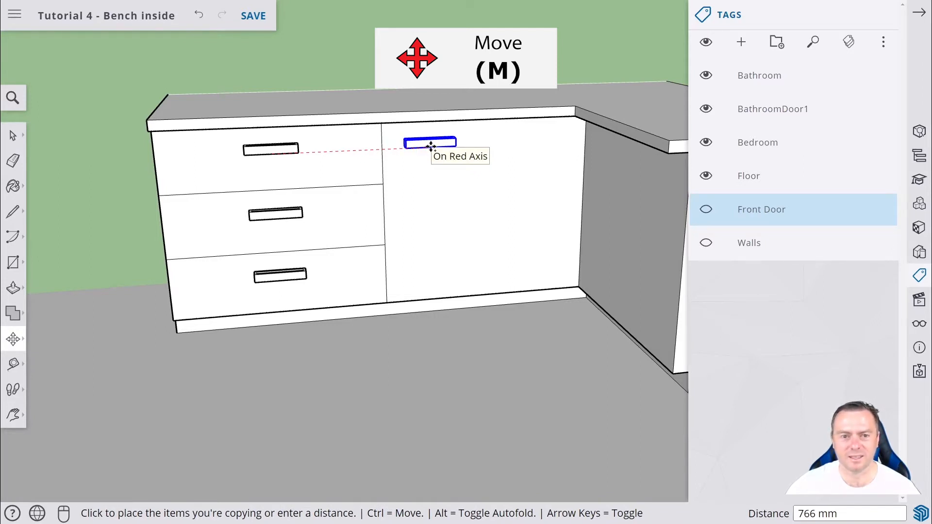
pyautogui.click(431, 145)
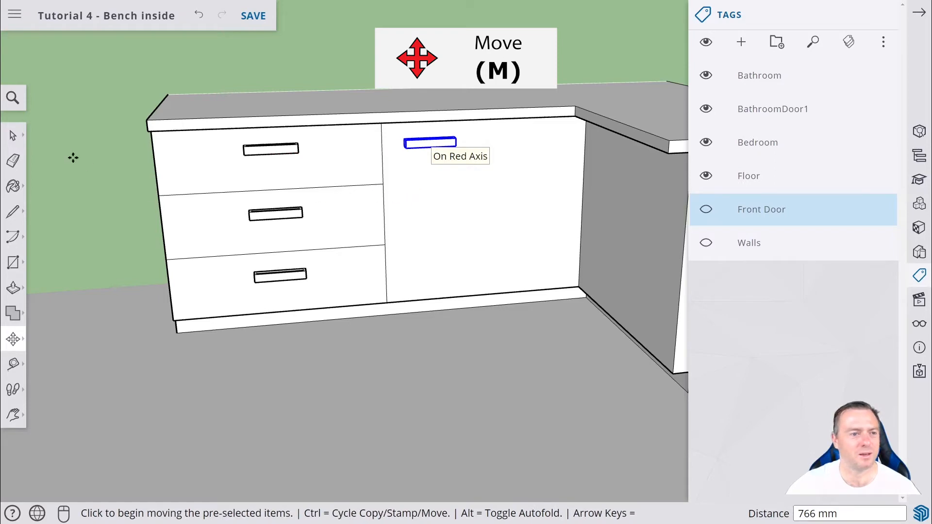
# Select the entire kitchen bench and make it a group.
pyautogui.click(13, 134)
pyautogui.click(420, 322)
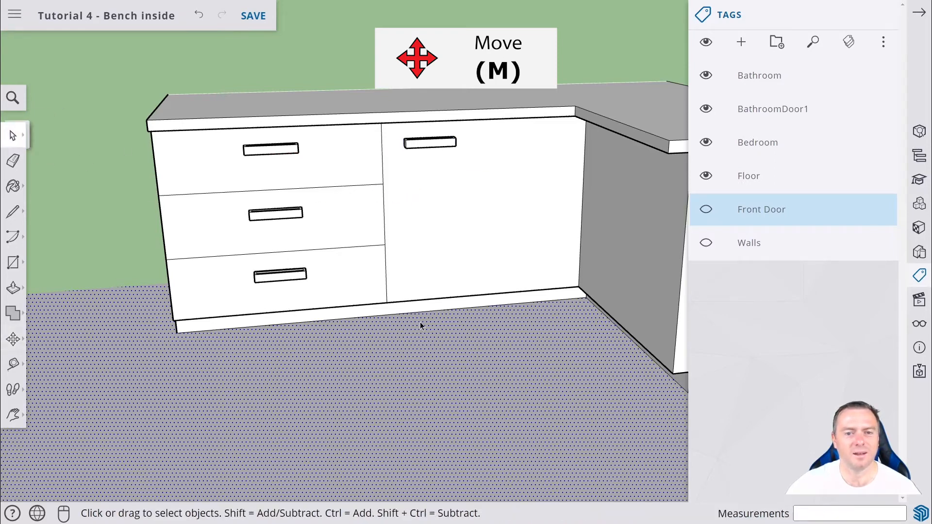
pyautogui.scroll(-3, 462, 316)
pyautogui.moveTo(466, 361); pyautogui.dragTo(469, 336, button='middle')
pyautogui.scroll(-2, 509, 320)
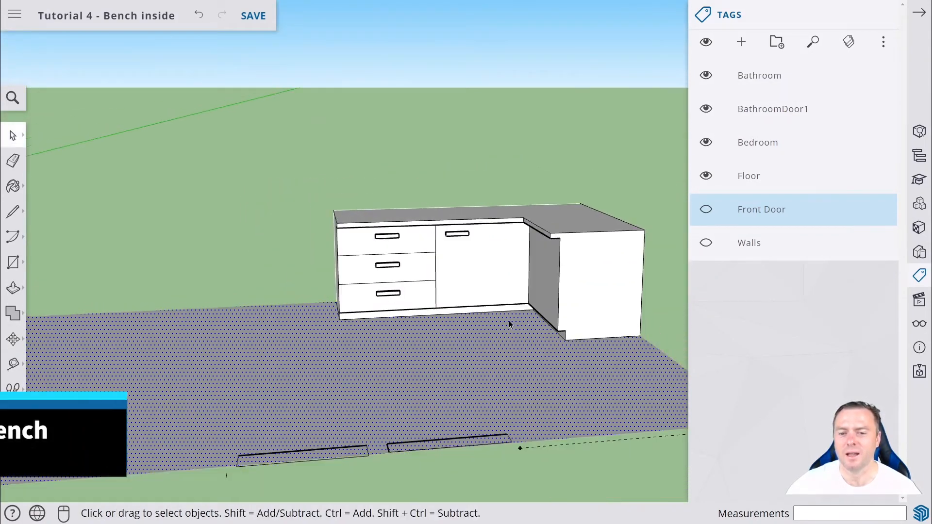
pyautogui.scroll(1, 551, 335)
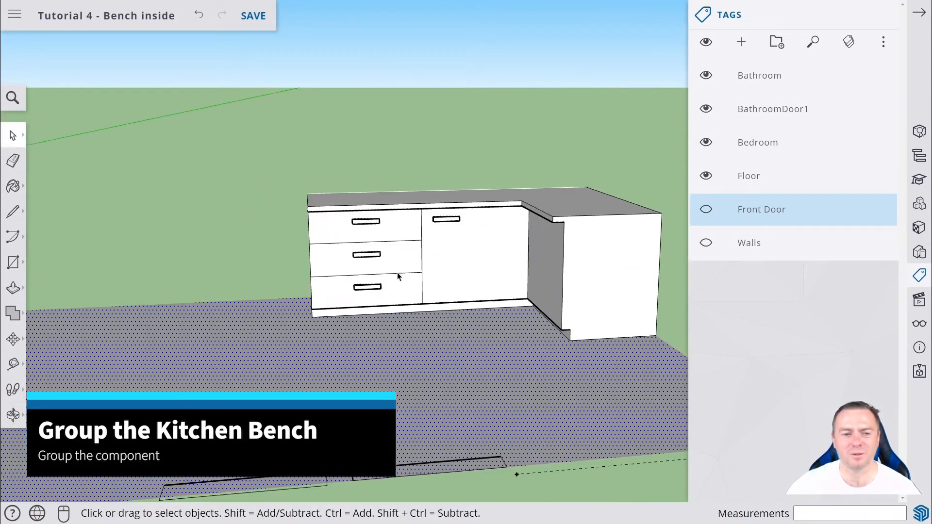
pyautogui.moveTo(271, 156); pyautogui.dragTo(683, 355)
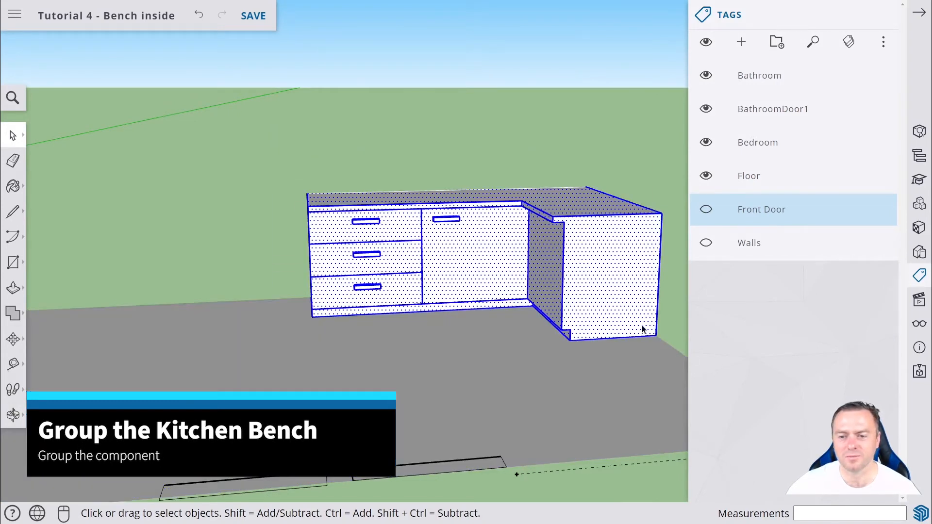
pyautogui.rightClick(610, 271)
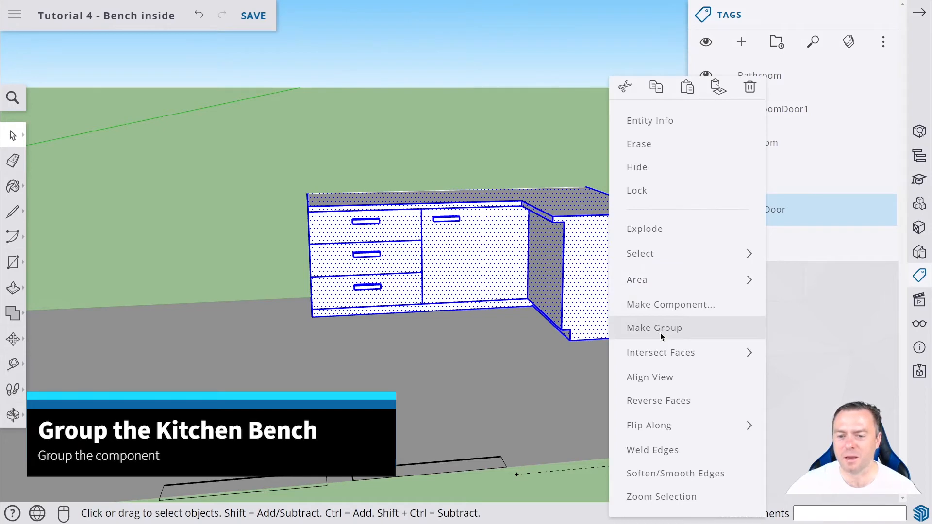
pyautogui.click(661, 328)
pyautogui.click(494, 366)
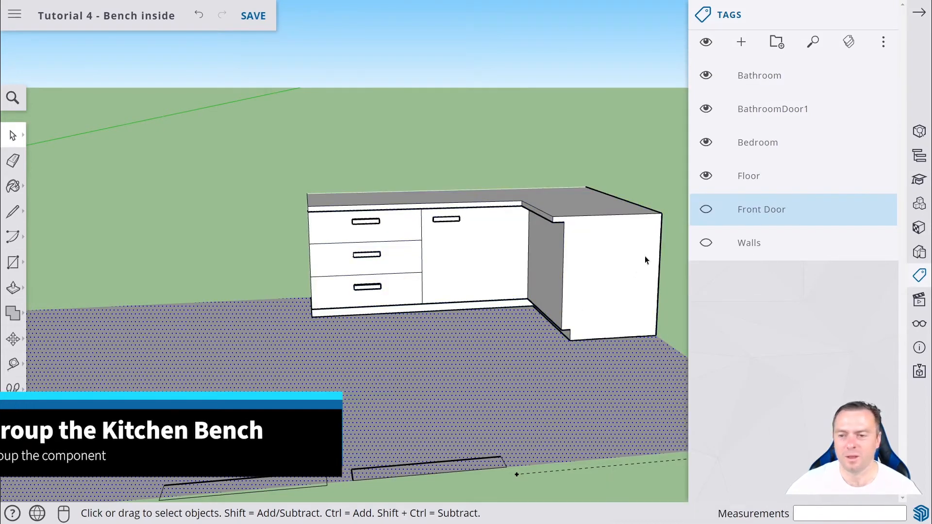
# Create a new tag named Kitchen Bench.
pyautogui.click(742, 42)
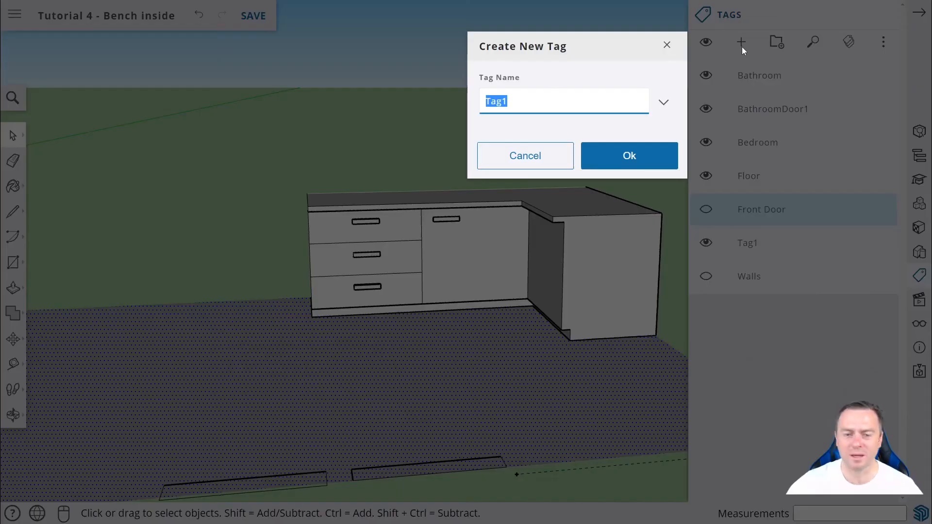
pyautogui.write('Kitchen Bench')
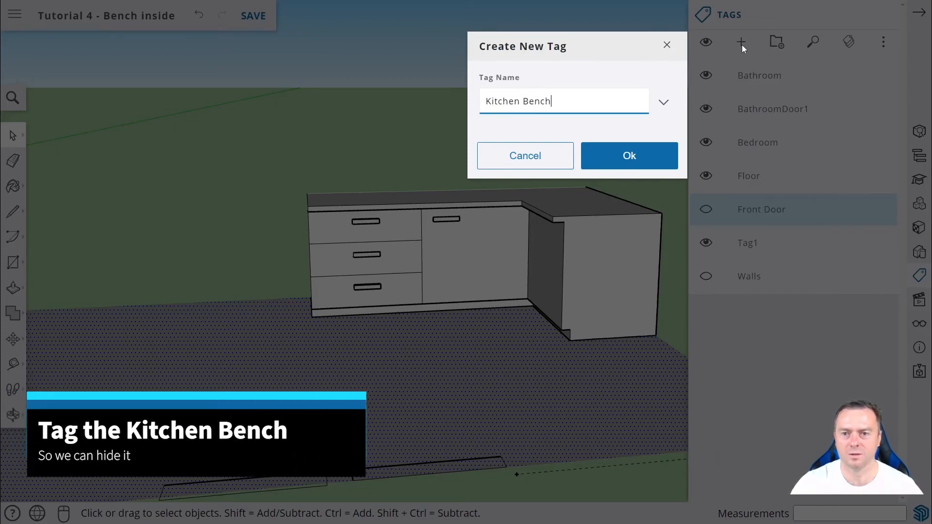
pyautogui.press('Return')
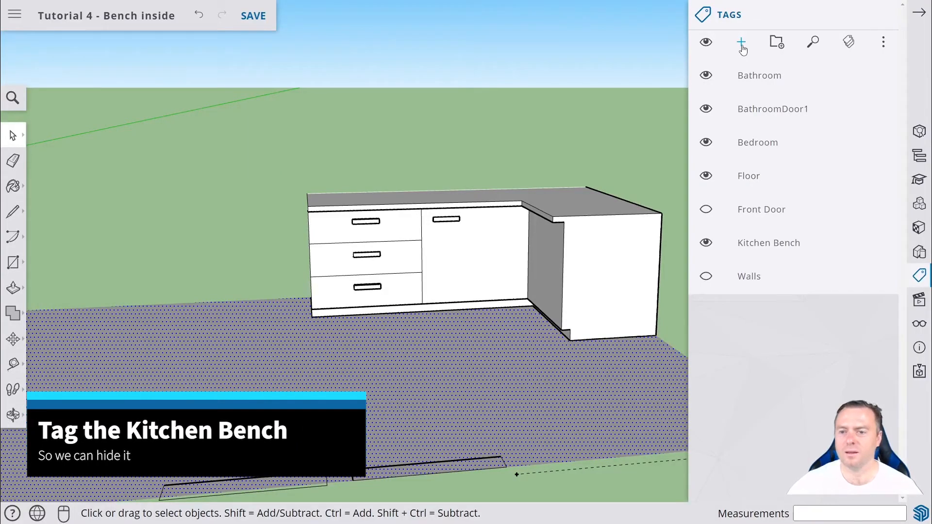
# Apply the Kitchen Bench tag to the bench group and open the group for editing.
pyautogui.click(767, 238)
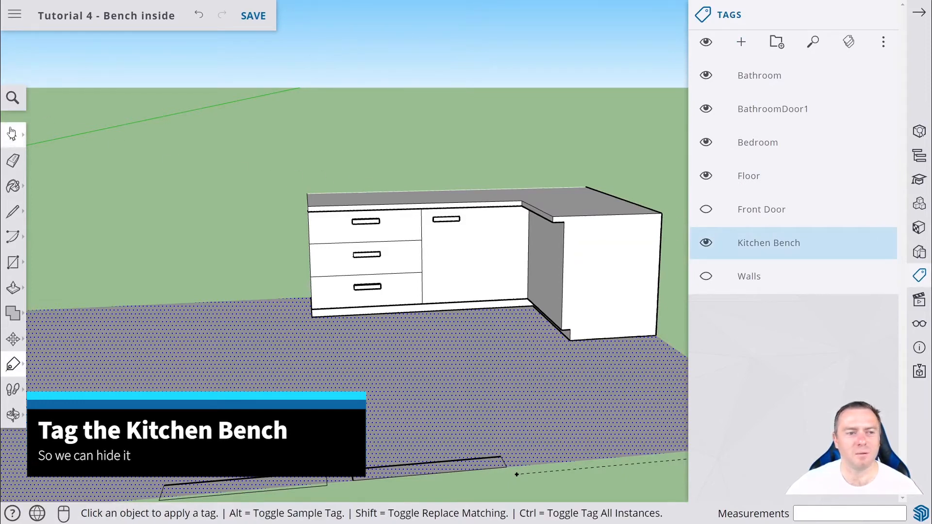
pyautogui.click(11, 133)
pyautogui.click(363, 229)
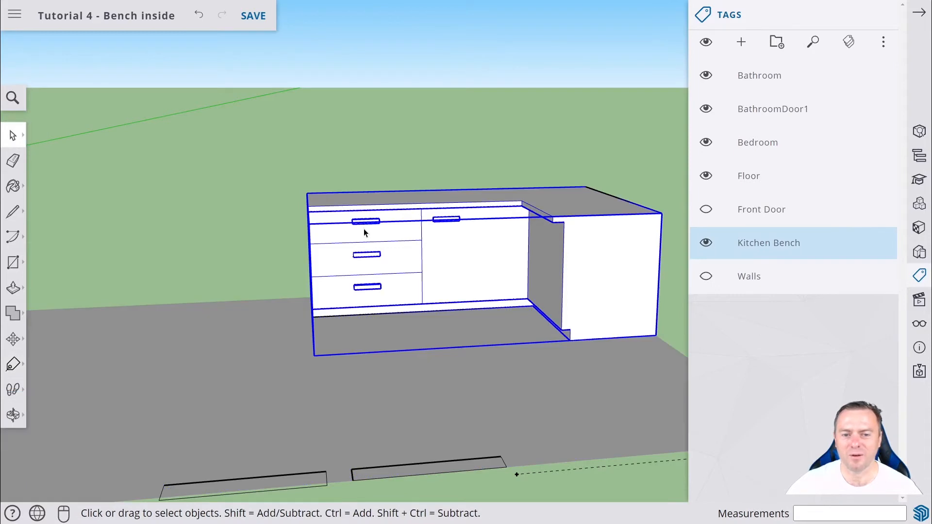
pyautogui.doubleClick(372, 256)
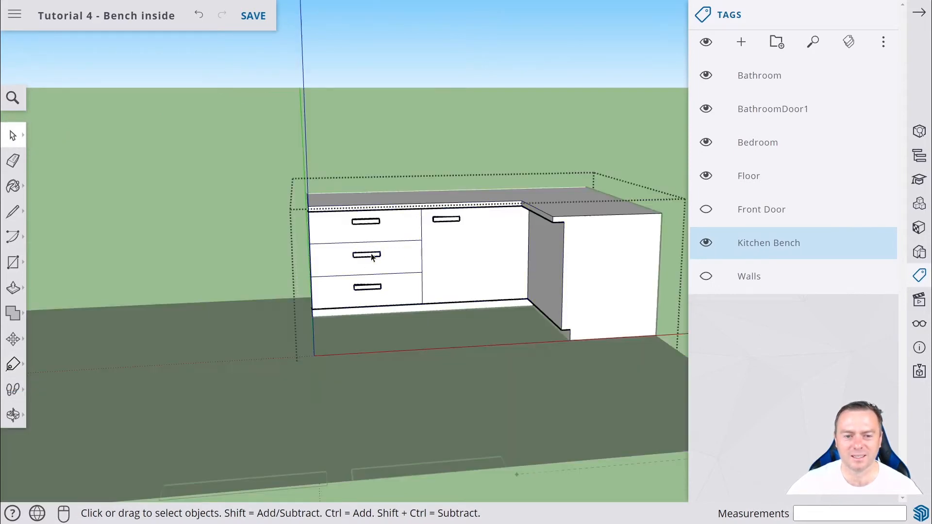
pyautogui.moveTo(371, 253); pyautogui.dragTo(103, 242, button='middle')
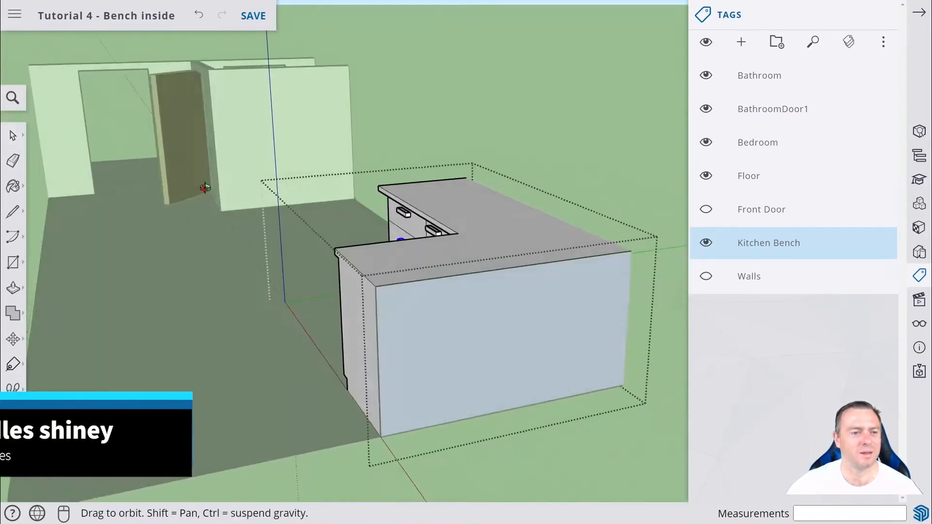
# Select the top drawer handle and choose the Metal Embossed material from the Metal category.
pyautogui.moveTo(204, 187); pyautogui.dragTo(539, 258, button='middle')
pyautogui.scroll(2, 549, 255)
pyautogui.scroll(5, 549, 254)
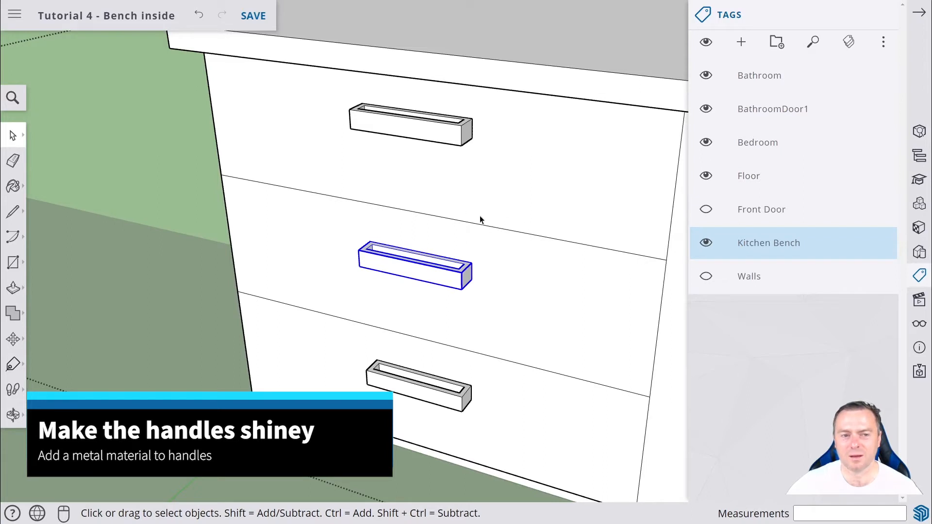
pyautogui.click(448, 143)
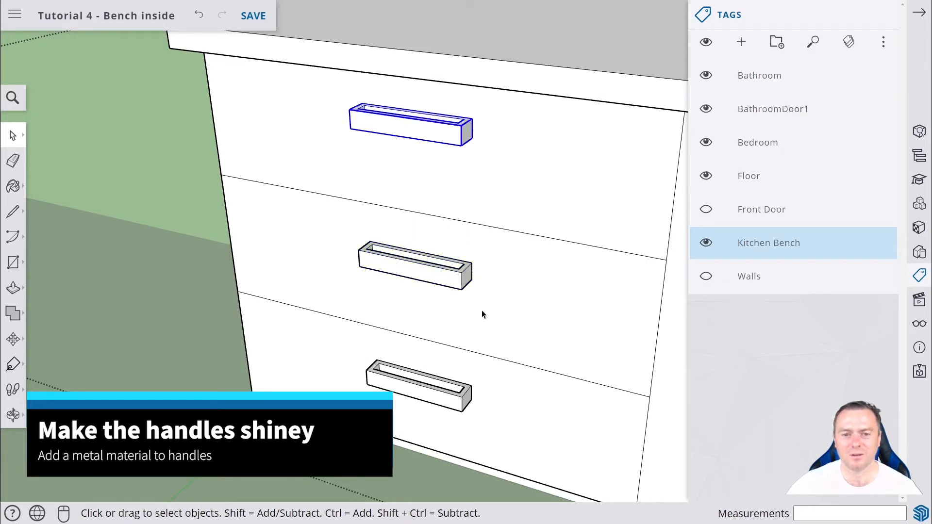
pyautogui.click(444, 387)
pyautogui.click(423, 261)
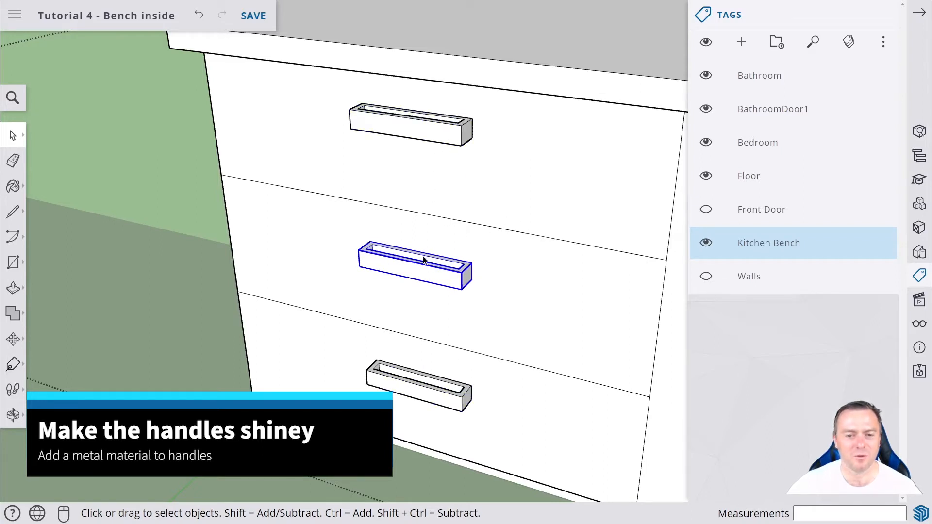
pyautogui.click(434, 129)
pyautogui.click(923, 229)
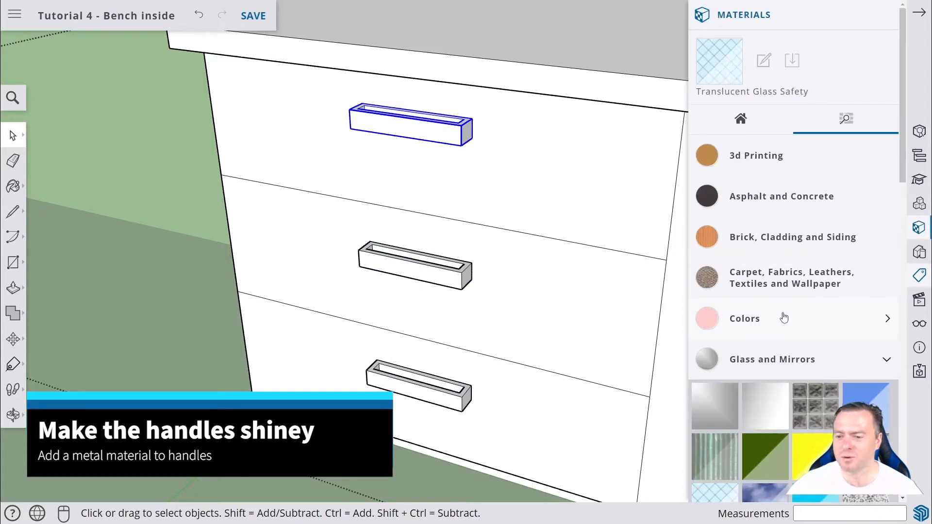
pyautogui.click(805, 359)
pyautogui.scroll(-2, 802, 316)
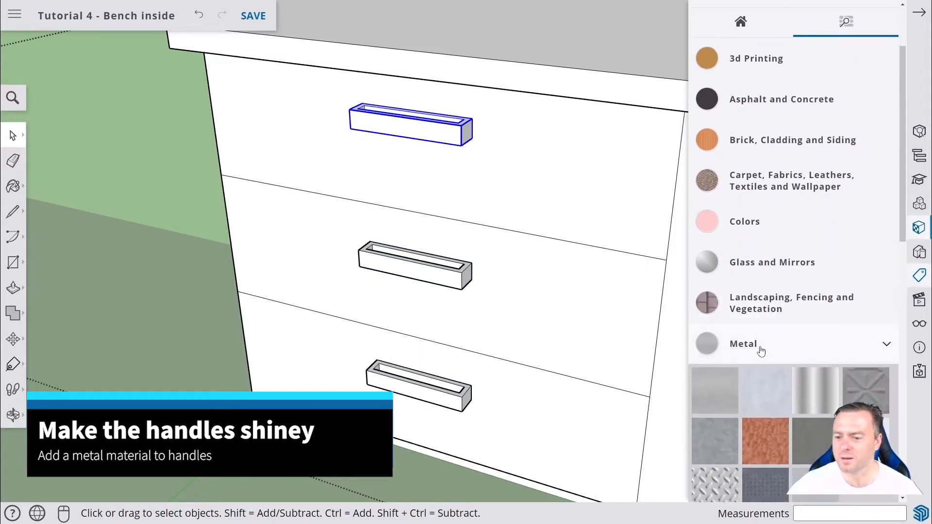
pyautogui.click(761, 350)
pyautogui.scroll(-2, 767, 359)
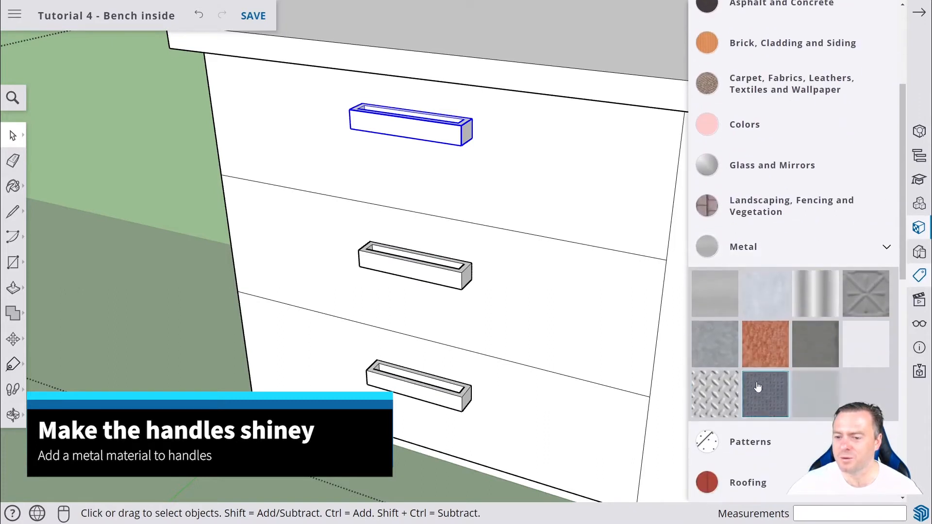
pyautogui.click(866, 298)
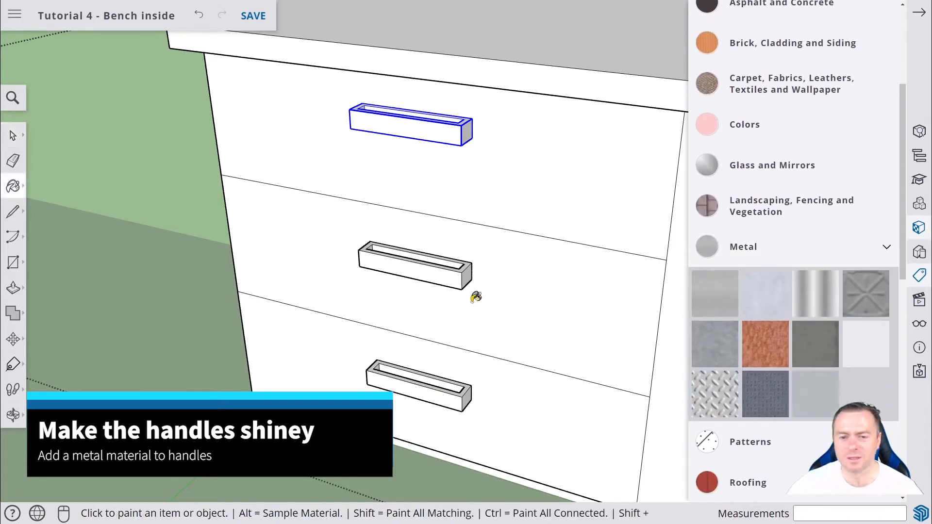
# Paint the three drawer handles with the Metal Embossed material.
pyautogui.click(428, 132)
pyautogui.moveTo(453, 156)
pyautogui.mouseDown(button='middle')
pyautogui.moveTo(310, 154)
pyautogui.moveTo(447, 159)
pyautogui.moveTo(439, 165)
pyautogui.mouseUp(button='middle')
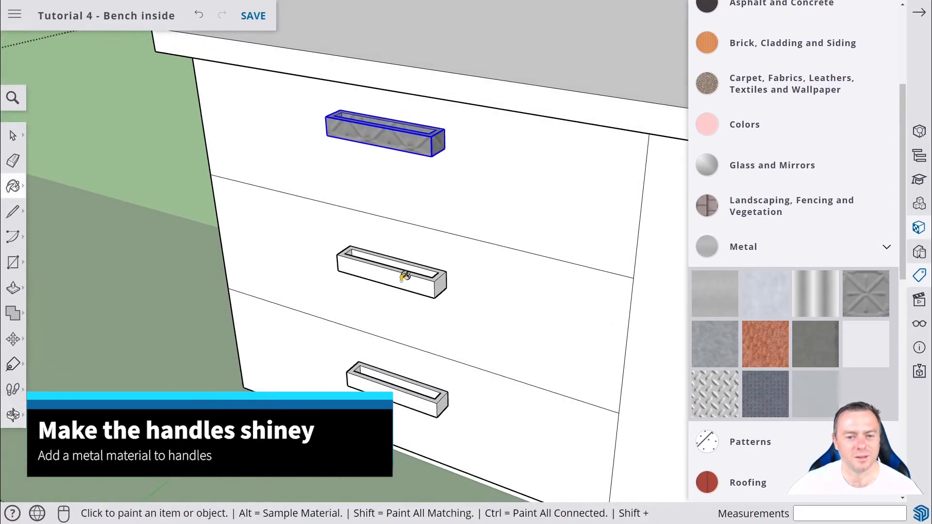
pyautogui.click(405, 276)
pyautogui.click(425, 392)
# Paint the cupboard door handle with the same Metal Embossed material.
pyautogui.moveTo(499, 376)
pyautogui.mouseDown(button='middle')
pyautogui.moveTo(330, 333)
pyautogui.moveTo(464, 336)
pyautogui.moveTo(295, 204)
pyautogui.moveTo(448, 265)
pyautogui.mouseUp(button='middle')
pyautogui.moveTo(267, 241); pyautogui.dragTo(414, 250, button='middle')
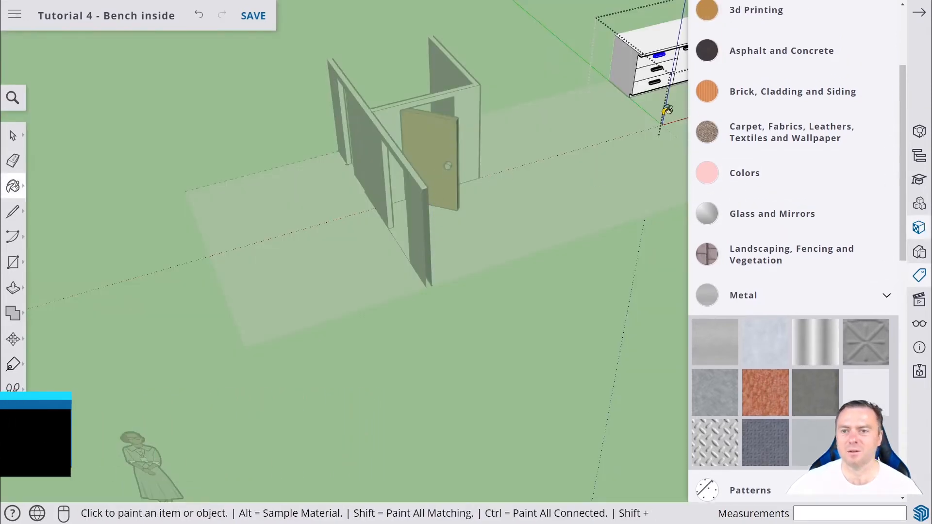
pyautogui.moveTo(648, 121); pyautogui.dragTo(557, 176, button='middle')
pyautogui.press('h')
pyautogui.moveTo(626, 157); pyautogui.dragTo(192, 181)
pyautogui.scroll(8, 413, 158)
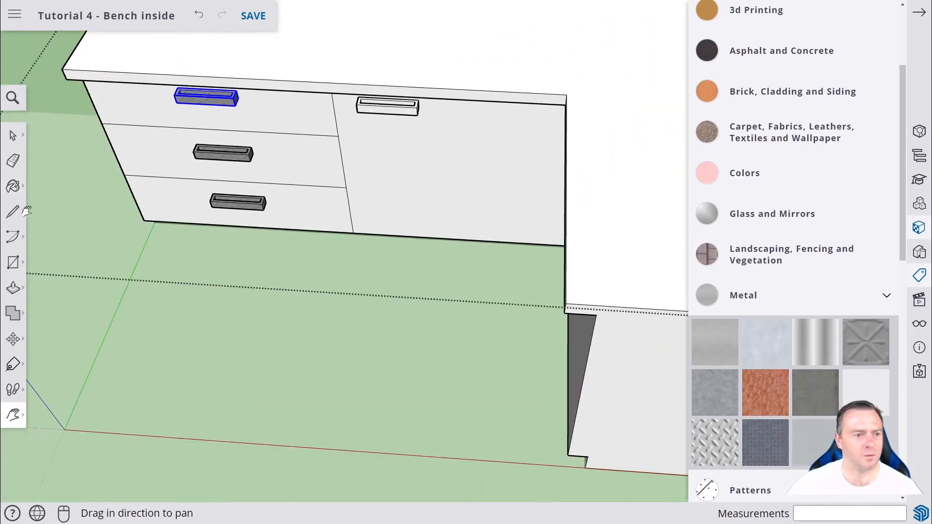
pyautogui.click(13, 186)
pyautogui.click(408, 136)
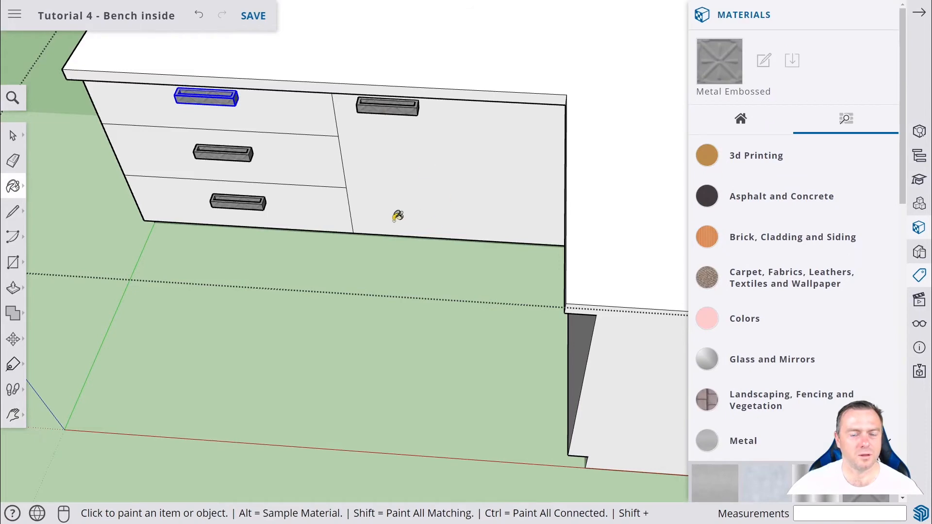
# Exit editing of the bench group and return to the whole model.
pyautogui.moveTo(398, 215)
pyautogui.mouseDown(button='middle')
pyautogui.moveTo(357, 146)
pyautogui.moveTo(462, 87)
pyautogui.moveTo(453, 100)
pyautogui.mouseUp(button='middle')
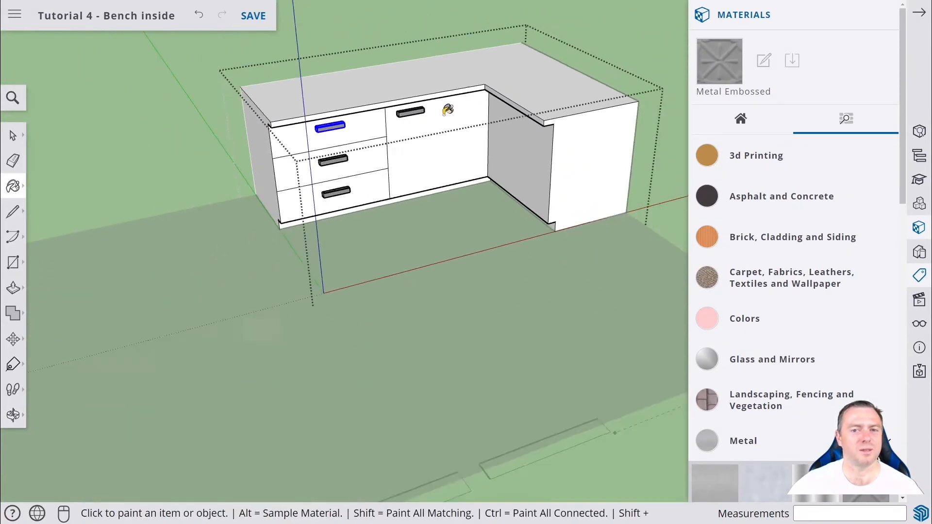
pyautogui.scroll(-3, 447, 109)
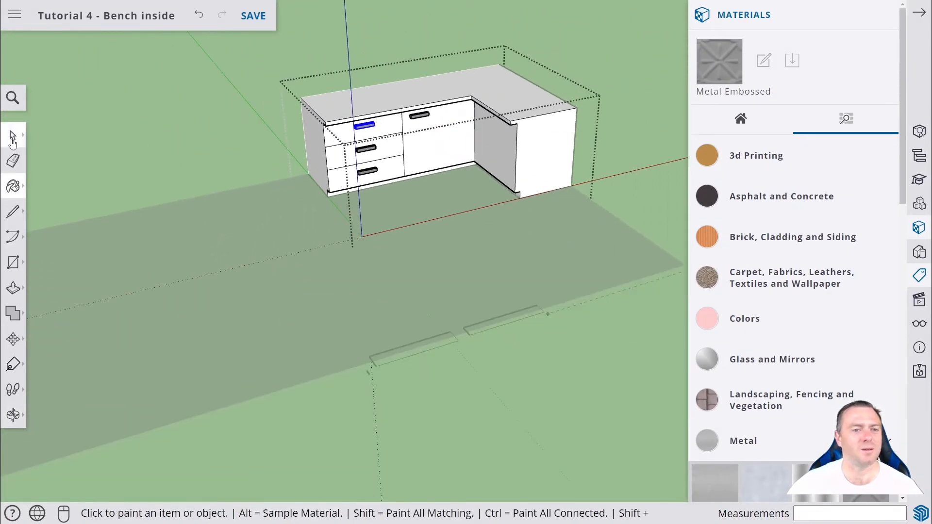
pyautogui.click(13, 135)
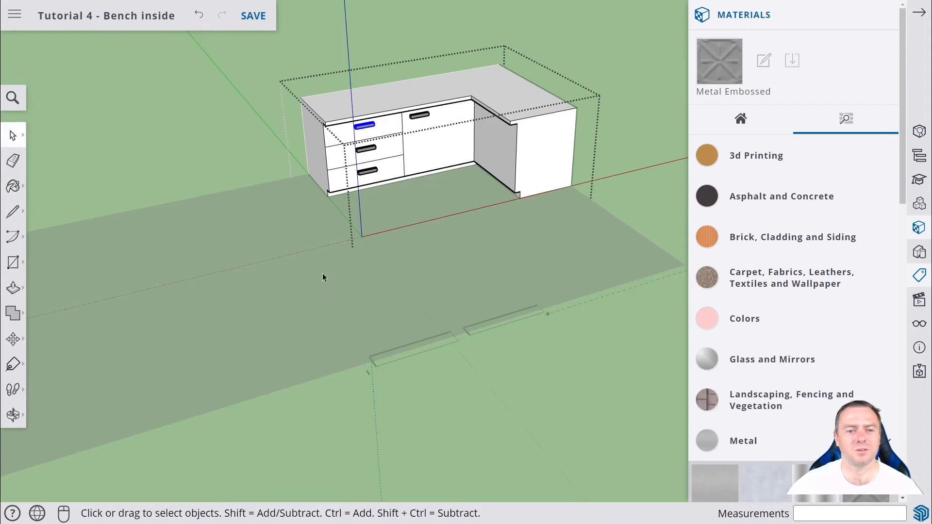
pyautogui.click(326, 281)
pyautogui.click(329, 282)
pyautogui.click(157, 146)
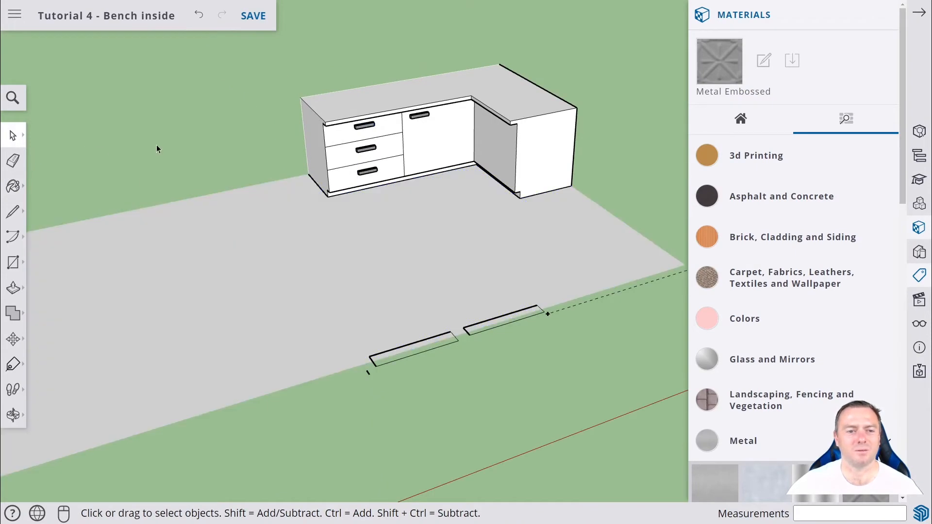
pyautogui.moveTo(188, 152); pyautogui.dragTo(54, 144, button='middle')
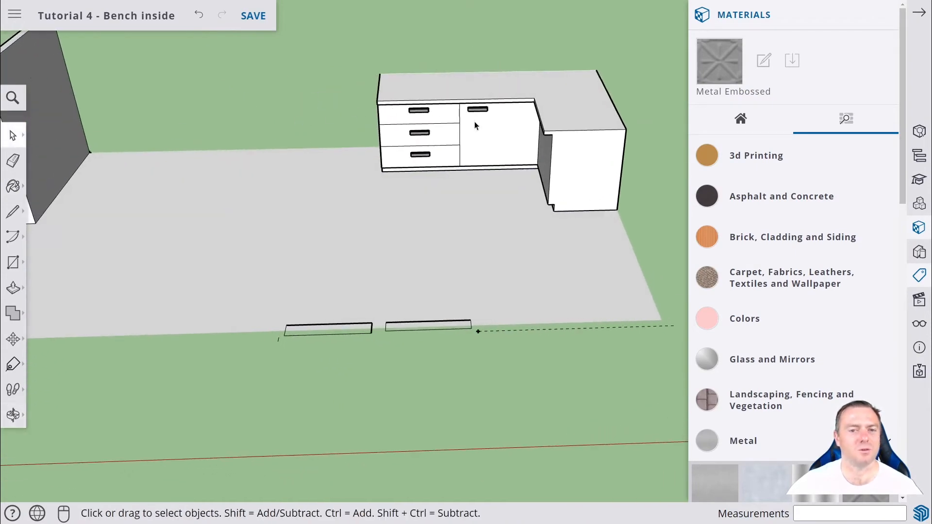
pyautogui.click(560, 118)
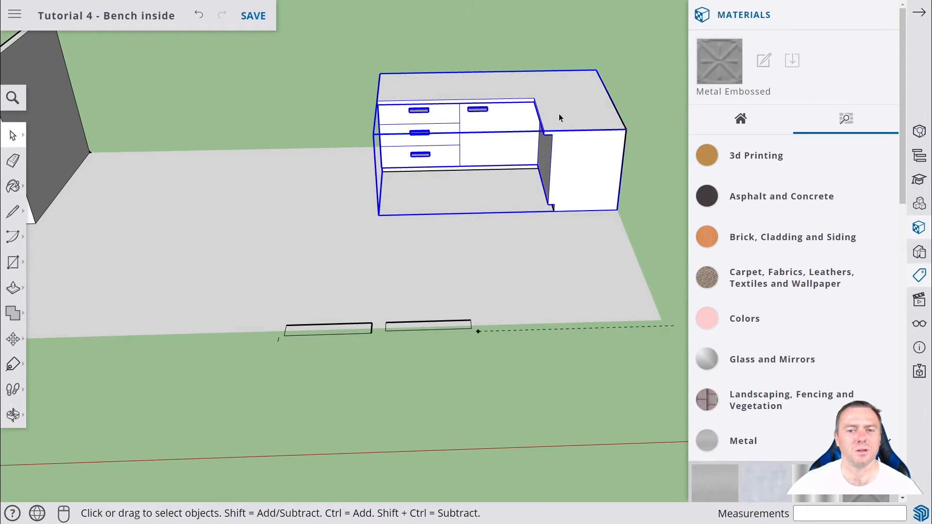
pyautogui.click(332, 248)
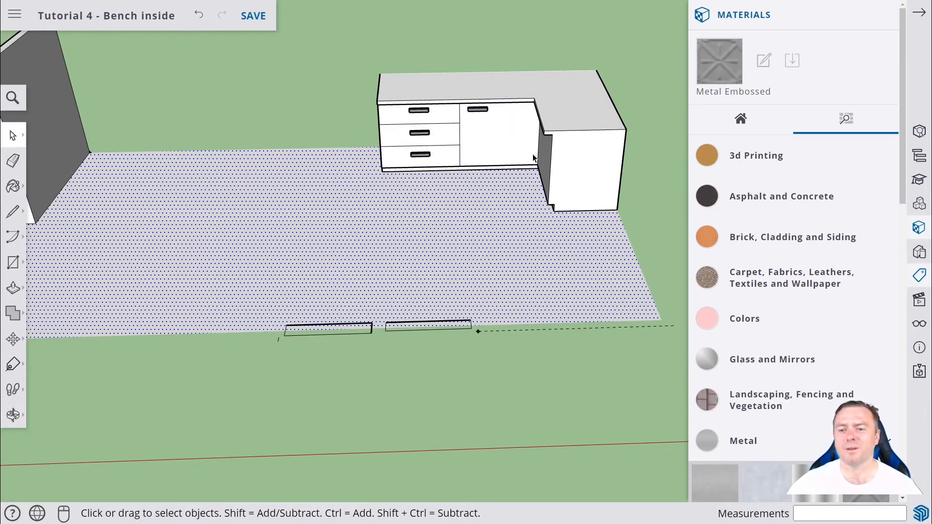
pyautogui.scroll(-2, 533, 157)
pyautogui.doubleClick(535, 118)
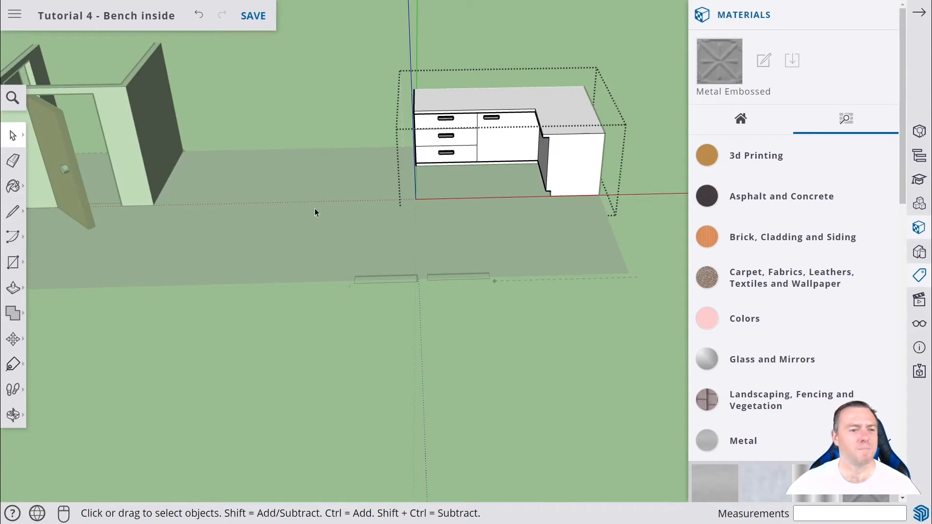
pyautogui.click(297, 214)
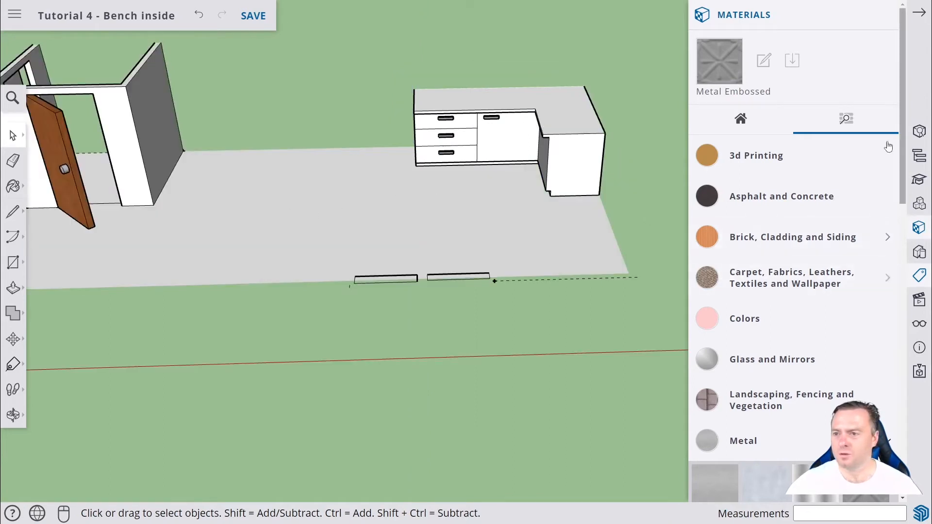
# Make the Front Door and Walls tags visible again.
pyautogui.click(919, 13)
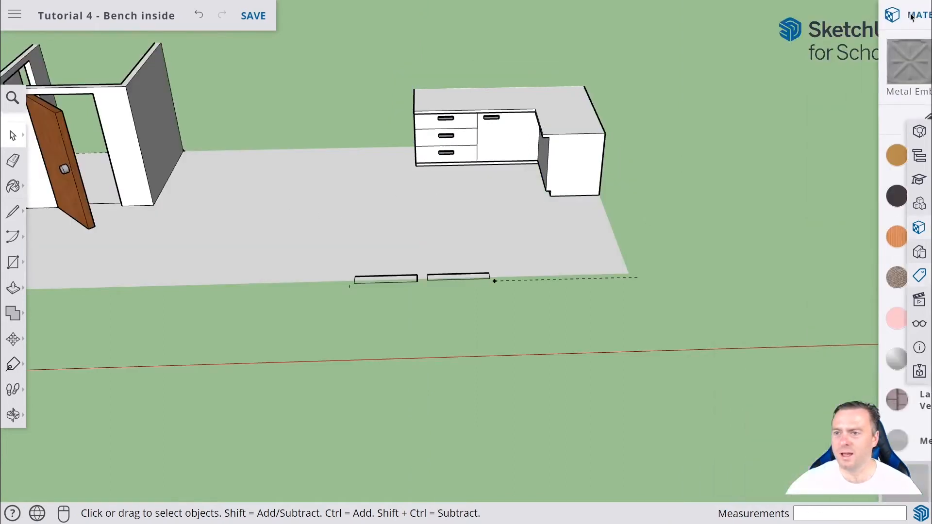
pyautogui.click(919, 280)
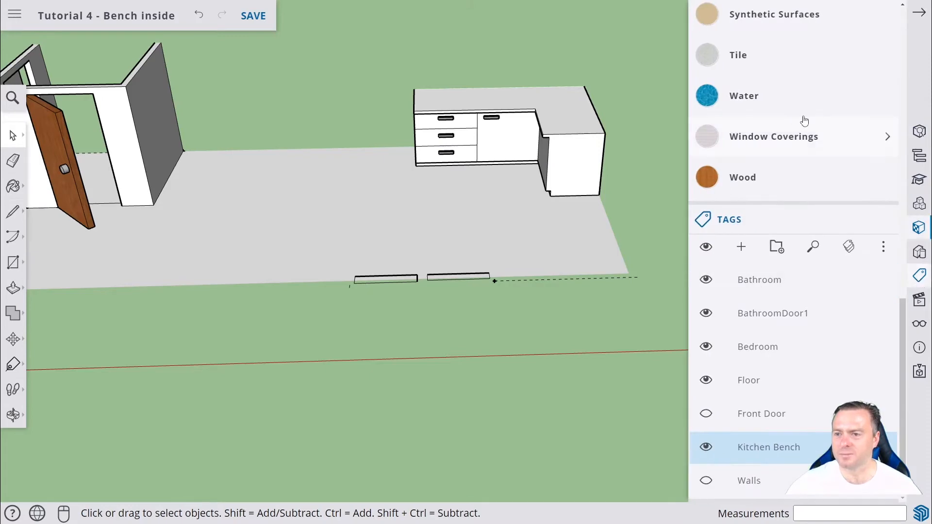
pyautogui.scroll(10, 825, 97)
pyautogui.scroll(3, 854, 68)
pyautogui.click(887, 18)
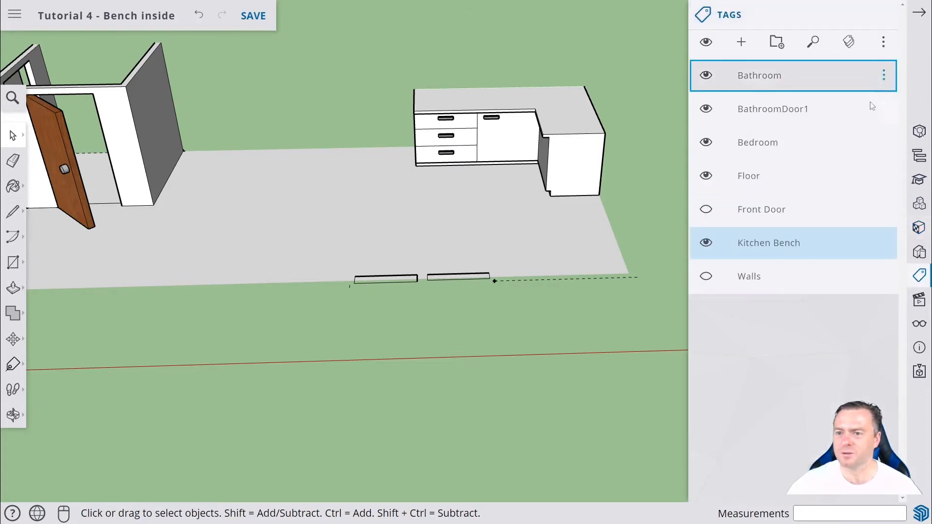
pyautogui.click(709, 210)
pyautogui.click(708, 209)
pyautogui.click(708, 278)
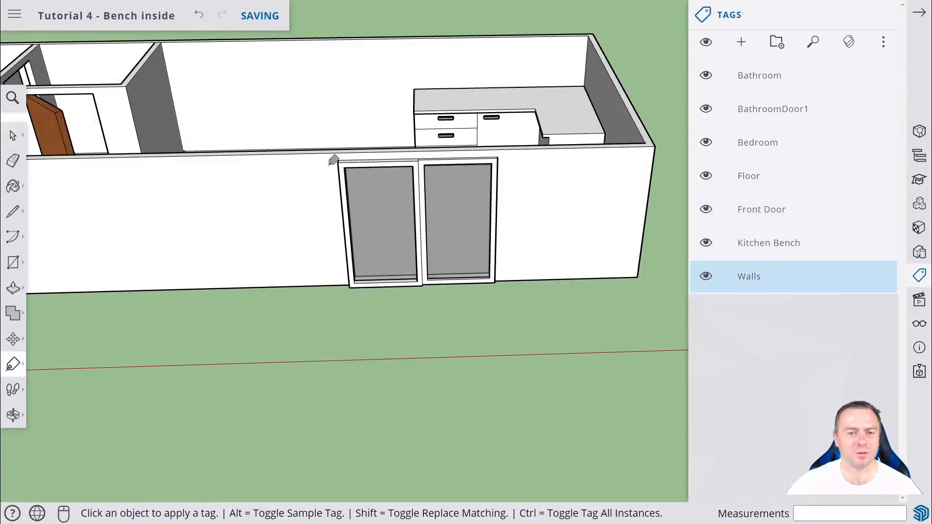
# With the Tape Measure, place a guide point 1000 mm along the wall from the inner wall corner.
pyautogui.moveTo(332, 159); pyautogui.dragTo(150, 161, button='middle')
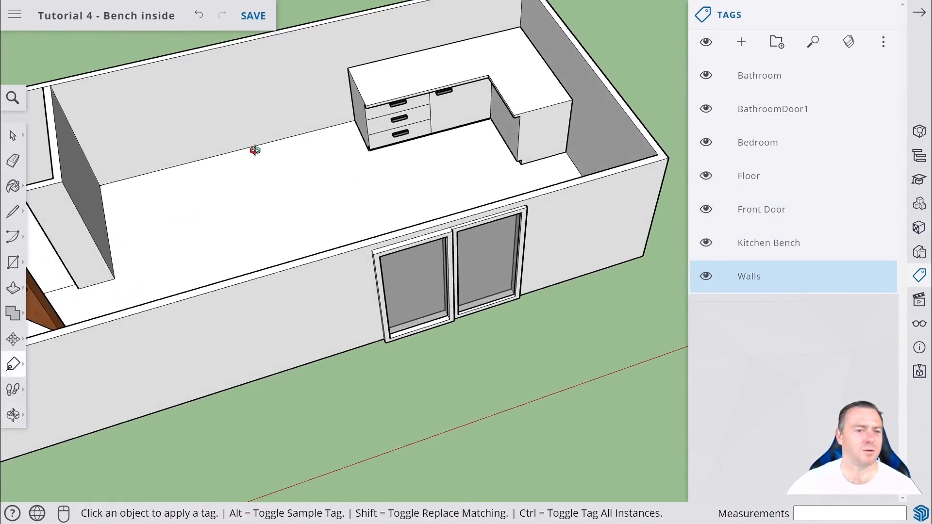
pyautogui.moveTo(255, 150); pyautogui.dragTo(287, 129, button='middle')
pyautogui.scroll(4, 289, 126)
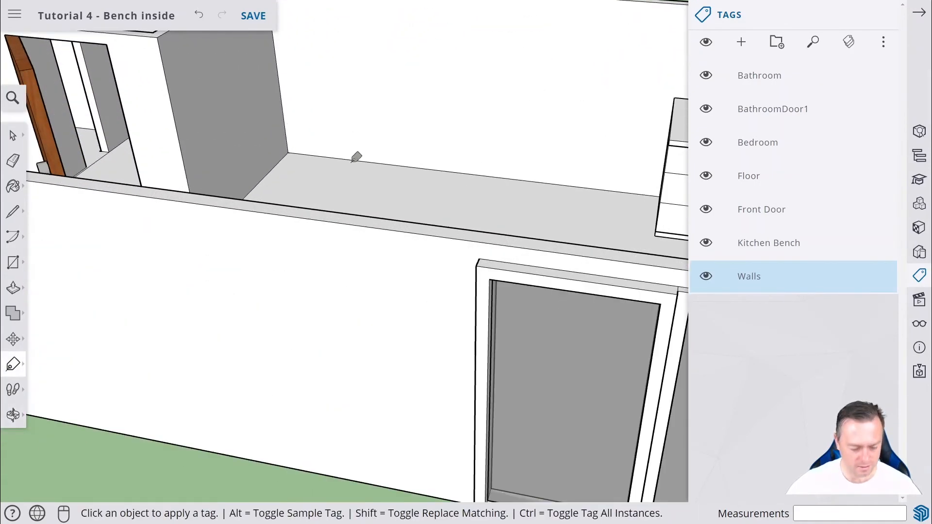
pyautogui.moveTo(356, 156); pyautogui.dragTo(303, 306, button='middle')
pyautogui.scroll(4, 338, 253)
pyautogui.scroll(1, 569, 311)
pyautogui.moveTo(569, 311); pyautogui.dragTo(572, 295, button='middle')
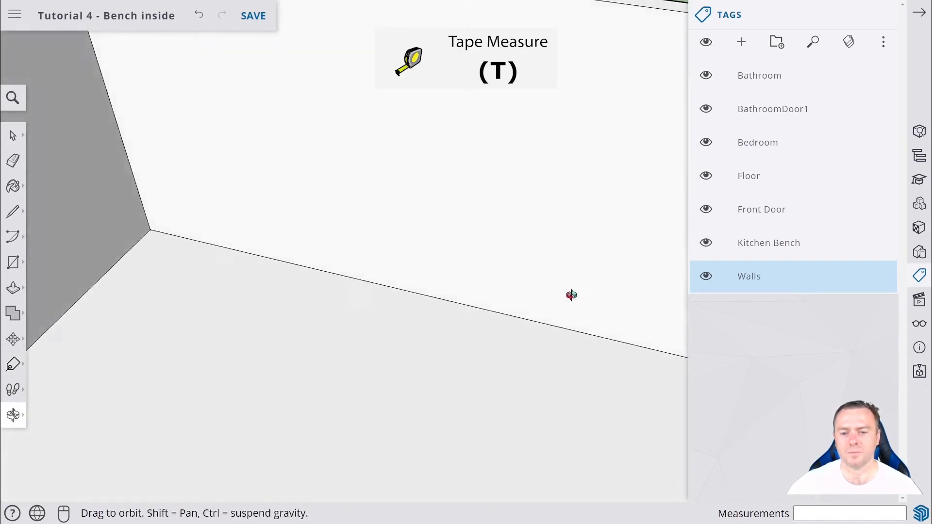
pyautogui.scroll(-8, 613, 257)
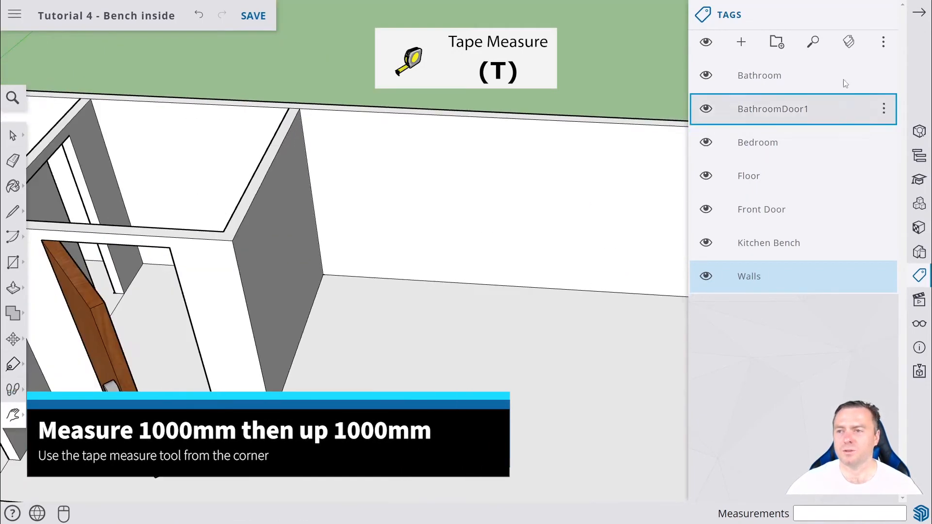
pyautogui.click(919, 12)
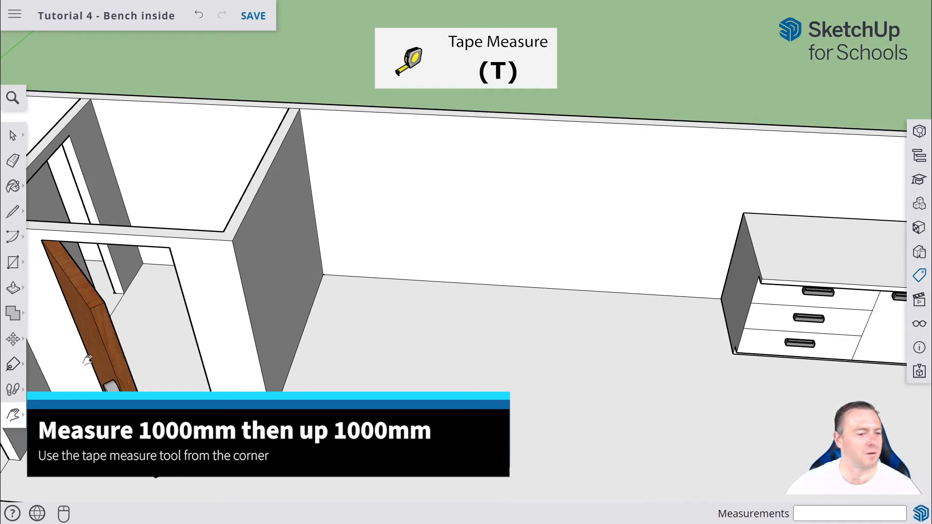
pyautogui.click(14, 364)
pyautogui.press('t')
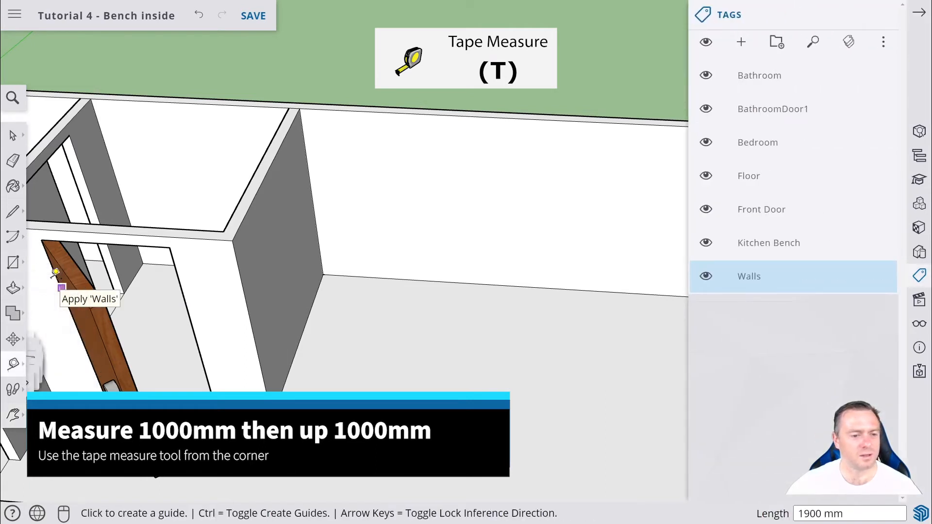
pyautogui.click(920, 14)
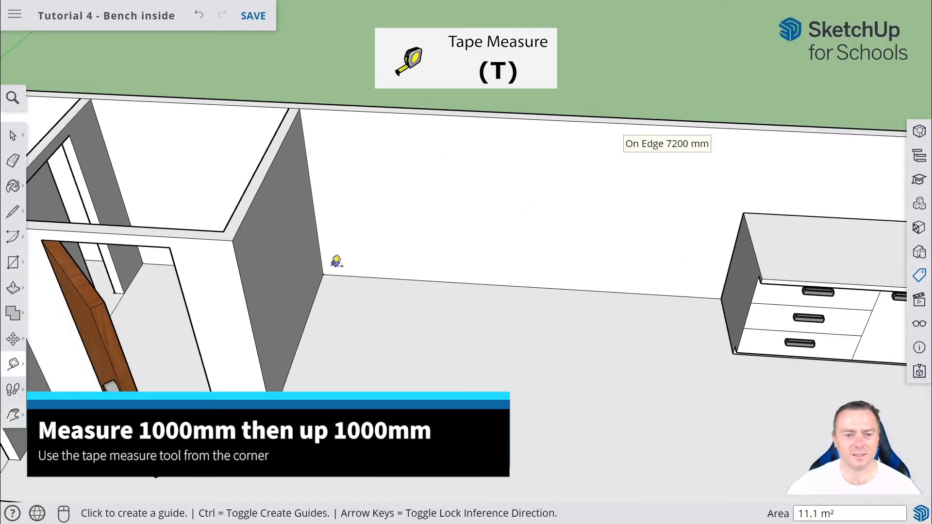
pyautogui.click(323, 274)
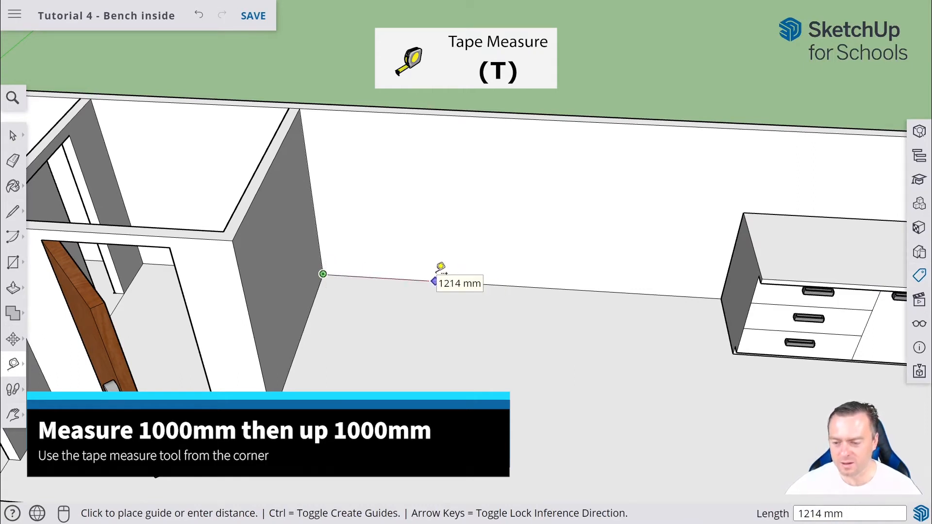
pyautogui.write('1000')
pyautogui.press('Return')
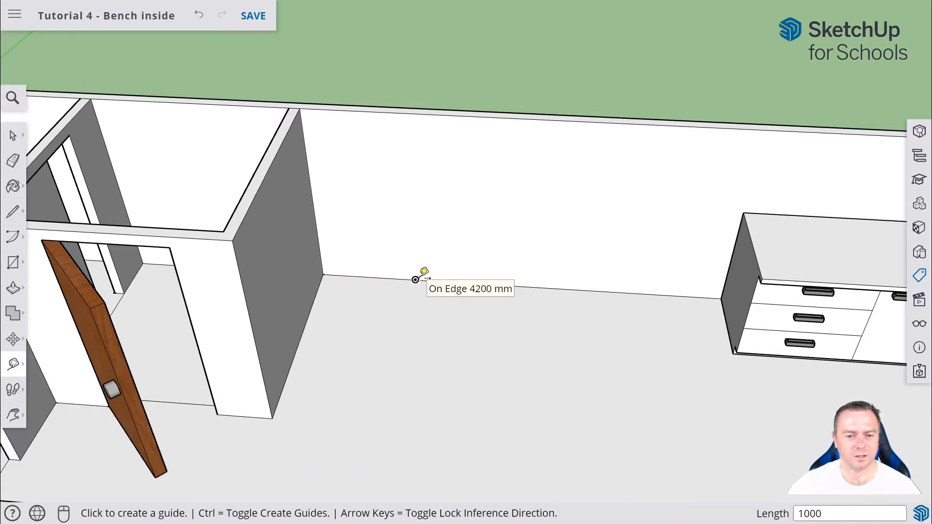
# Pull a vertical guide 1000 mm up the wall from the marked guide point.
pyautogui.click(415, 279)
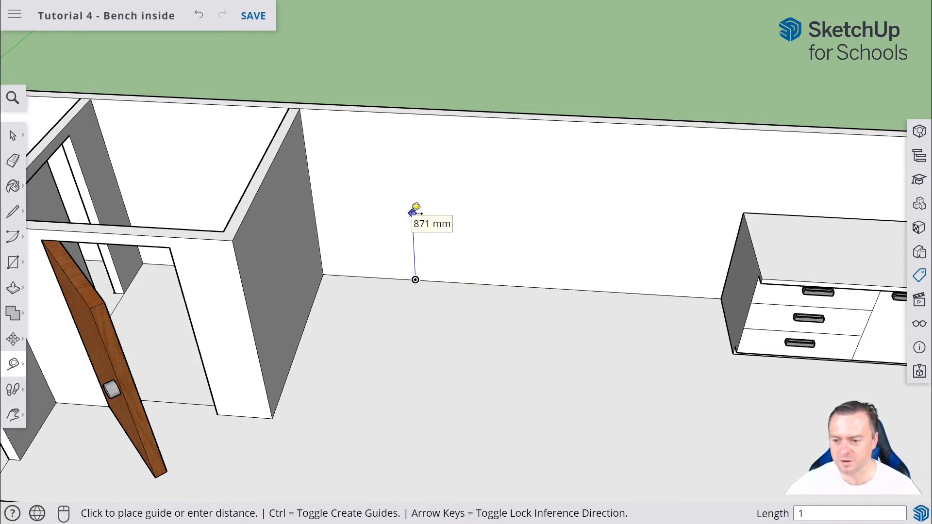
pyautogui.click(416, 208)
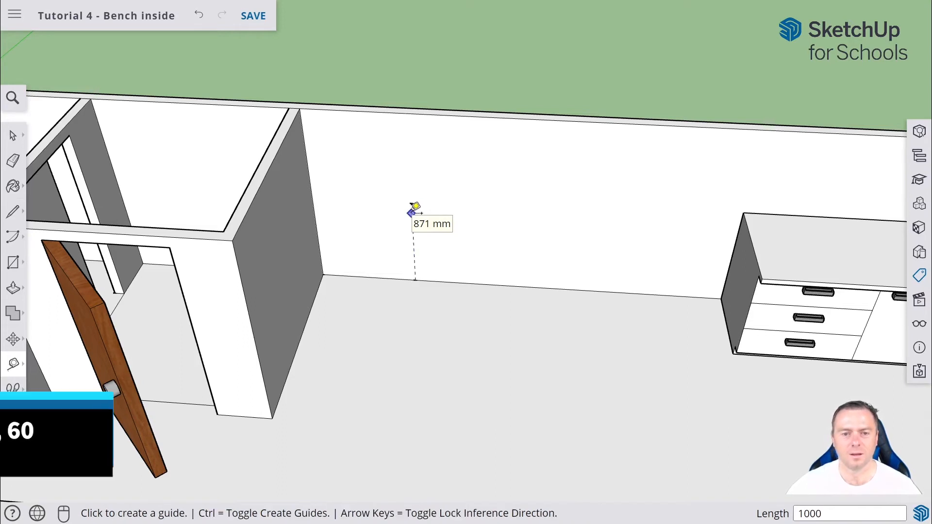
# Draw a 2500 by 60 mm rectangle on the wall starting from the top of the vertical guide.
pyautogui.click(13, 262)
pyautogui.click(411, 203)
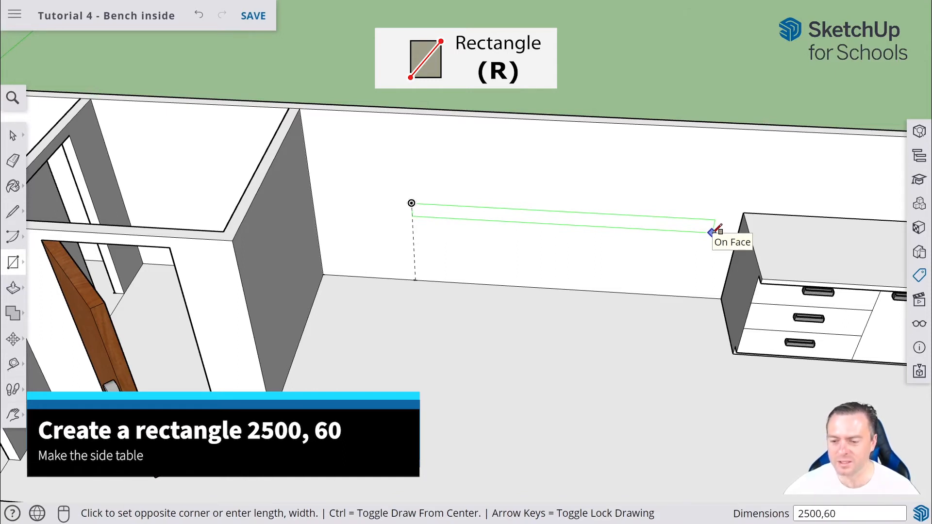
pyautogui.press('Return')
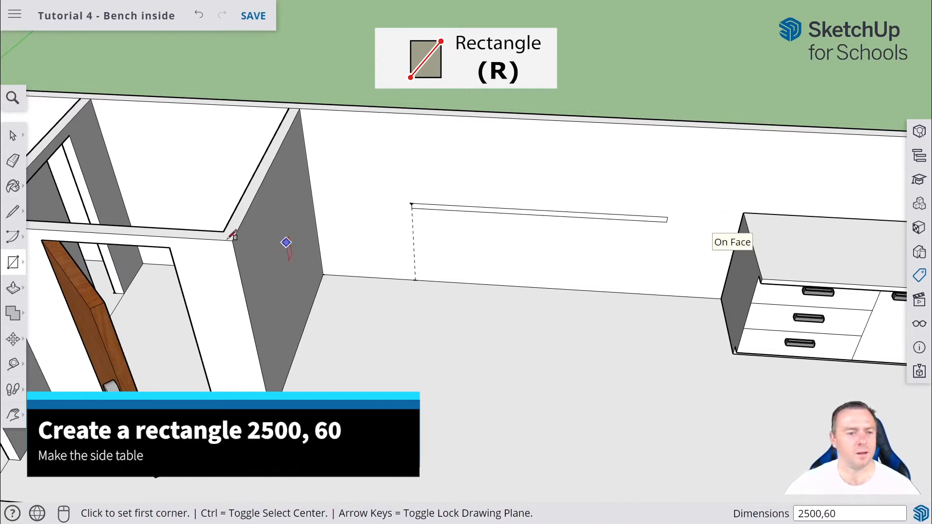
# Push/Pull the thin rectangle out 700 mm from the wall to form the side table top.
pyautogui.click(13, 288)
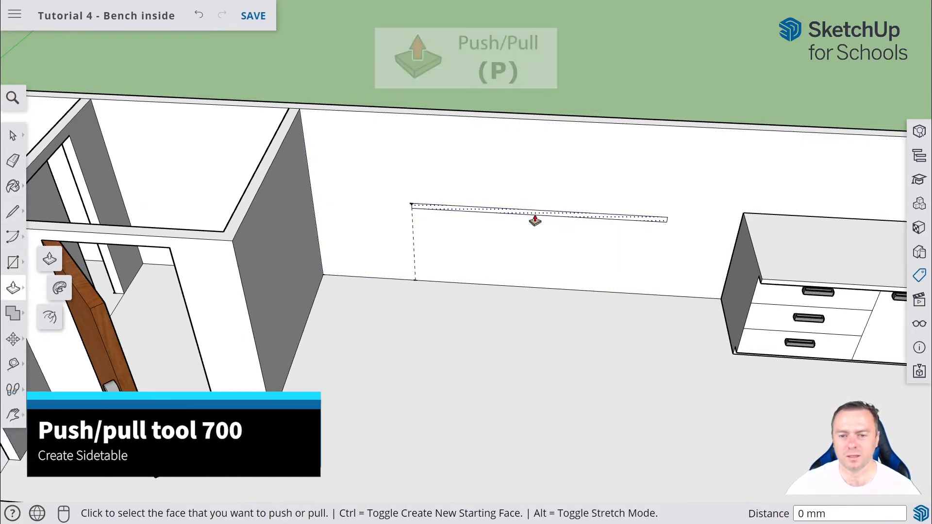
pyautogui.scroll(3, 534, 221)
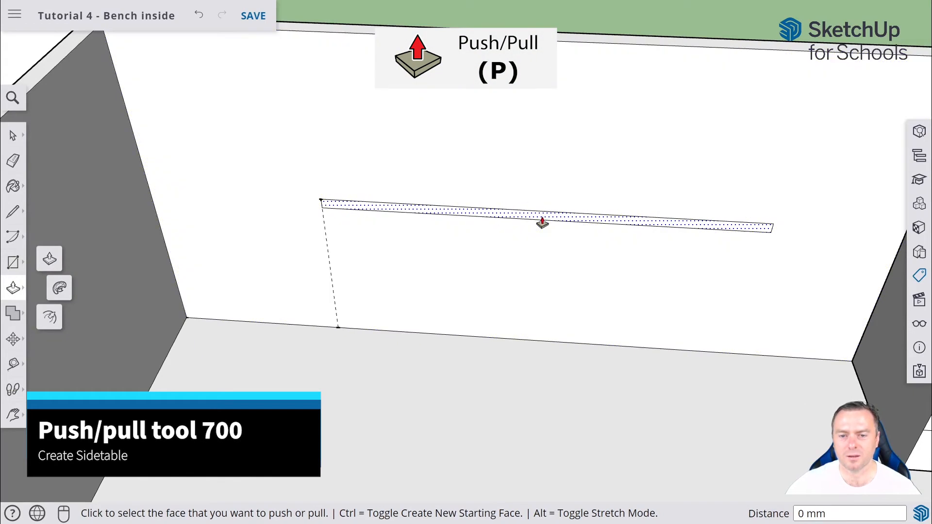
pyautogui.click(542, 222)
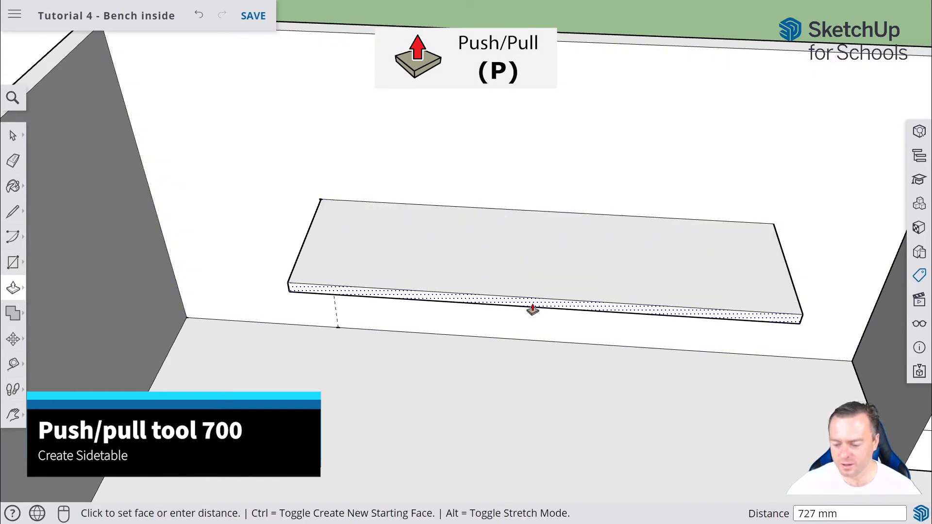
pyautogui.write('720')
pyautogui.press('Return')
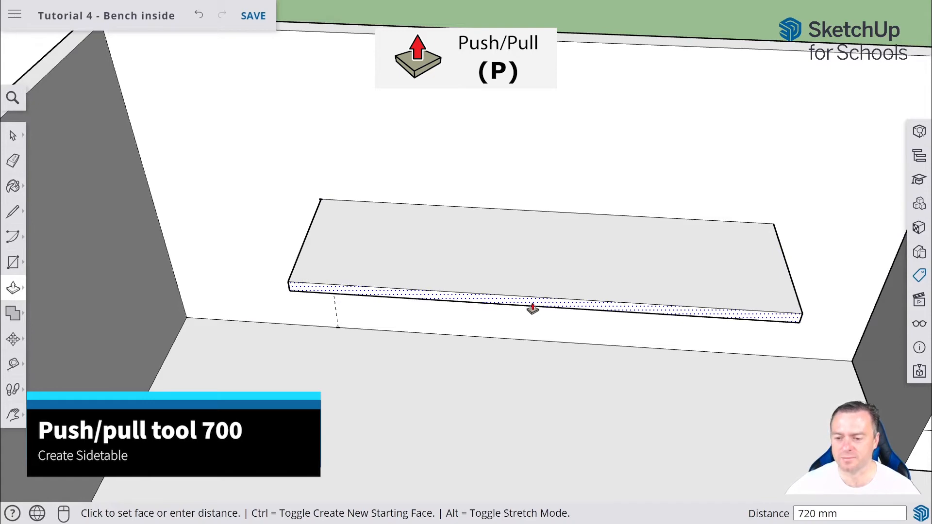
pyautogui.press('Return')
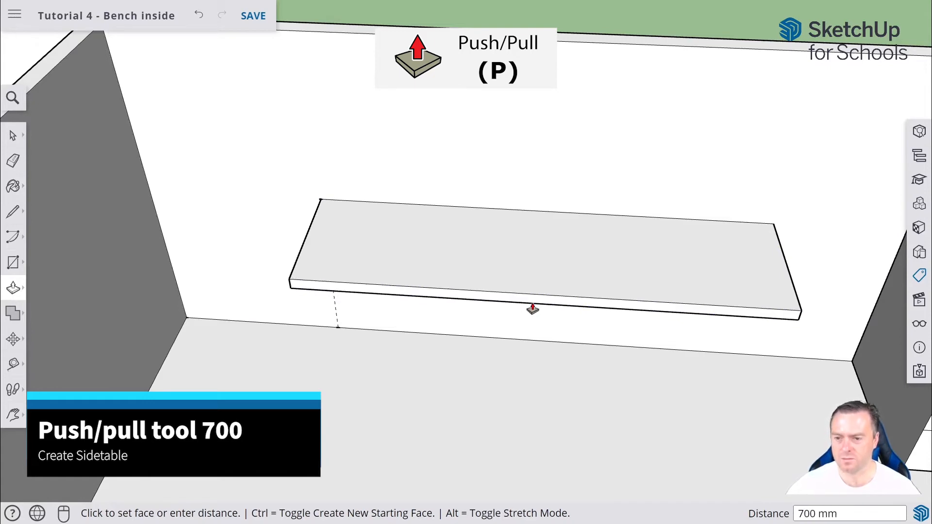
# Select all of the side table top geometry and make it into a group.
pyautogui.click(14, 138)
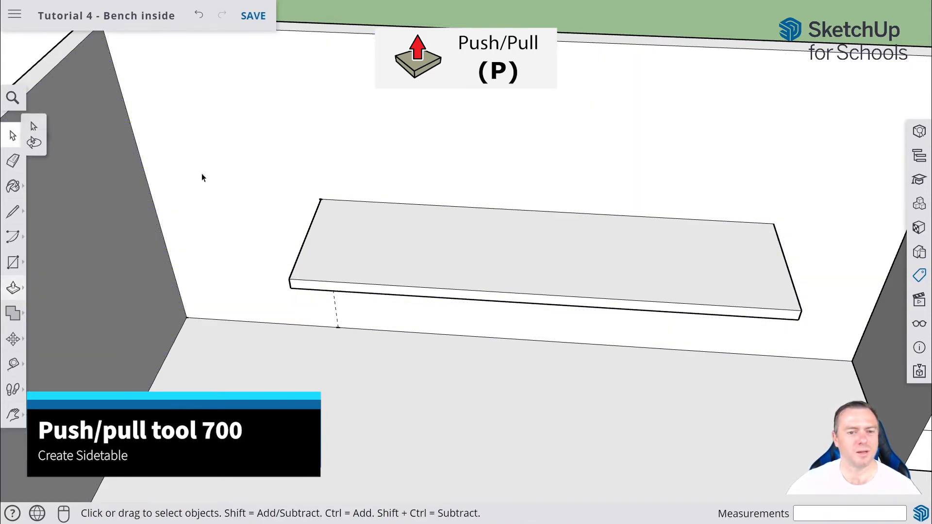
pyautogui.moveTo(780, 235); pyautogui.dragTo(755, 110, button='middle')
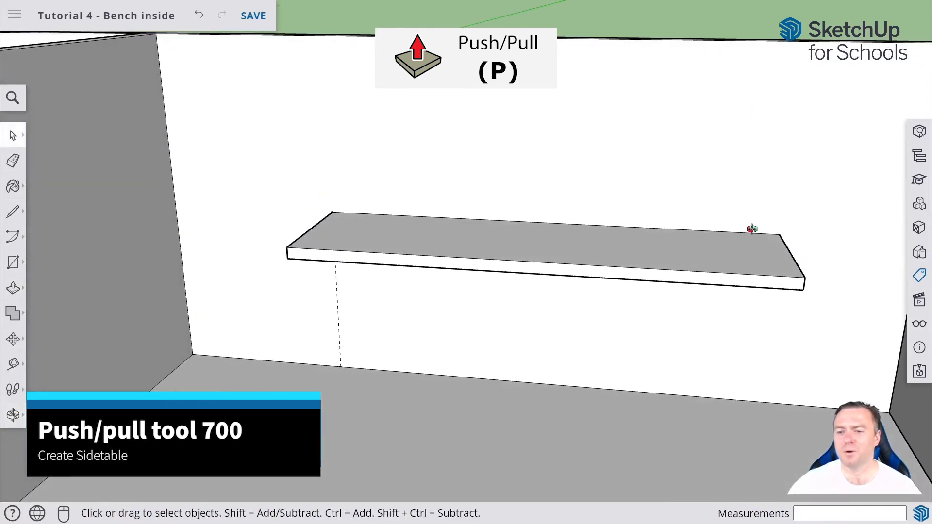
pyautogui.moveTo(752, 229); pyautogui.dragTo(816, 220, button='middle')
pyautogui.scroll(-3, 811, 195)
pyautogui.moveTo(706, 173); pyautogui.dragTo(650, 290, button='middle')
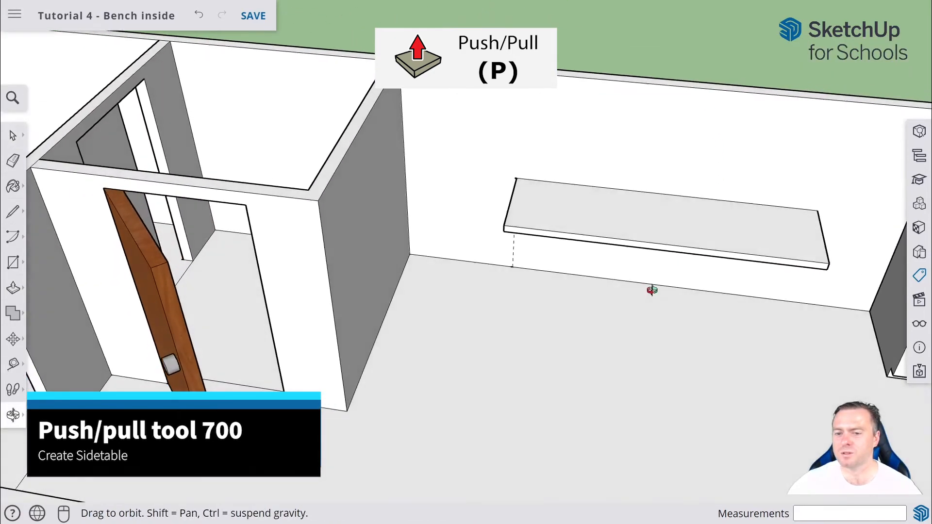
pyautogui.moveTo(495, 154); pyautogui.dragTo(844, 301)
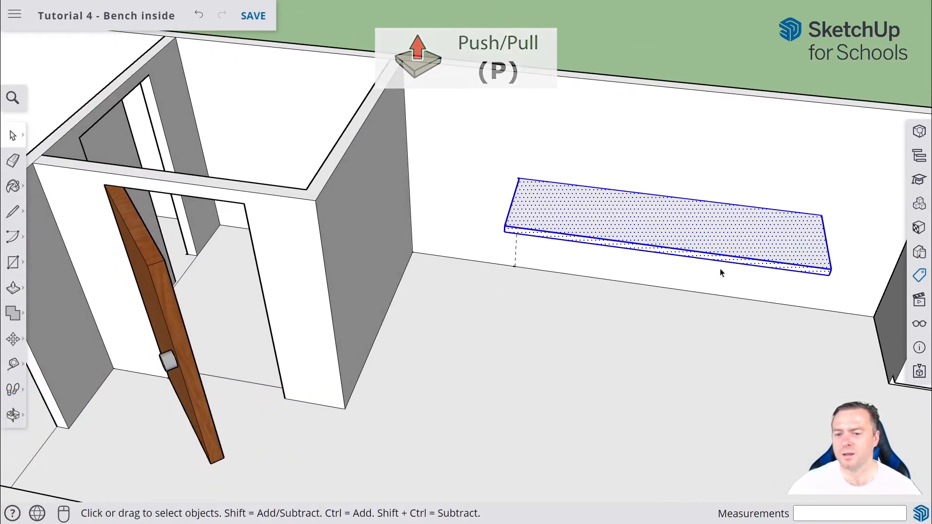
pyautogui.rightClick(722, 270)
pyautogui.click(763, 329)
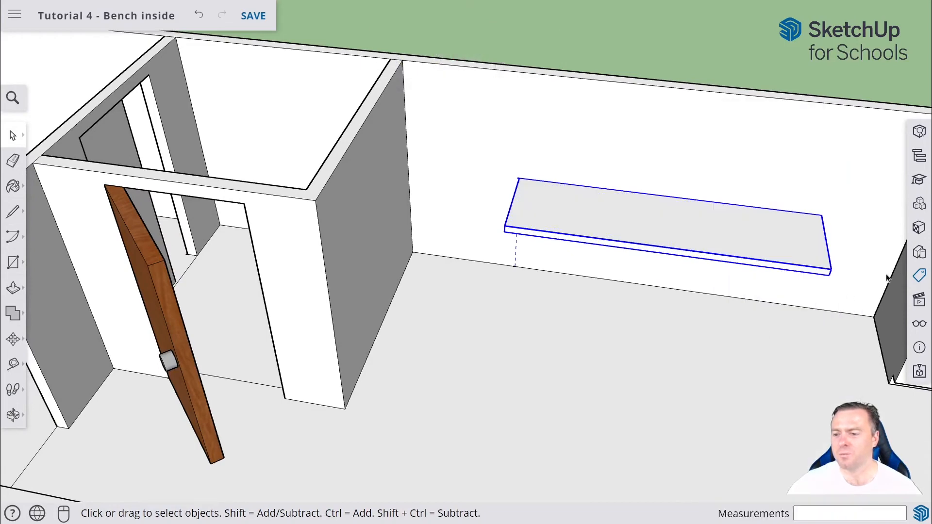
# Create a new tag named Side Table and apply it to the side table group.
pyautogui.click(918, 275)
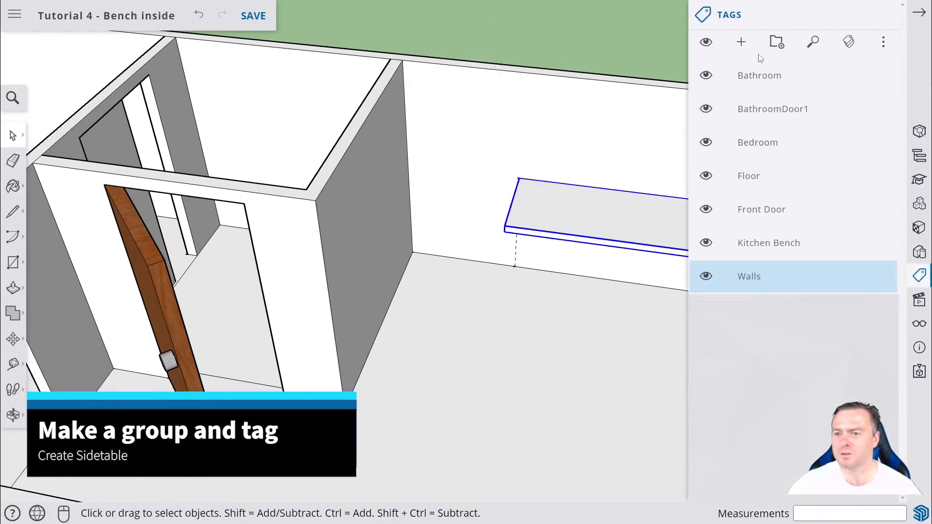
pyautogui.click(745, 44)
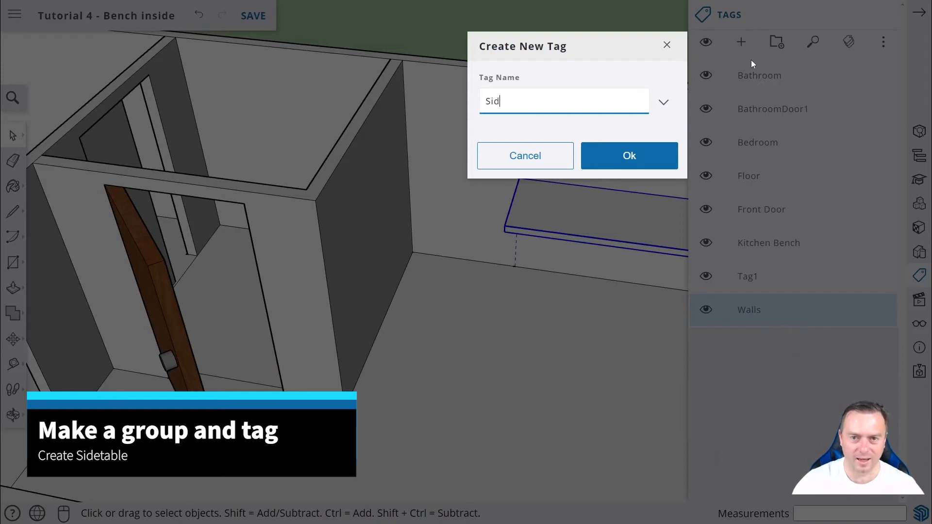
pyautogui.write('Side Table')
pyautogui.press('Return')
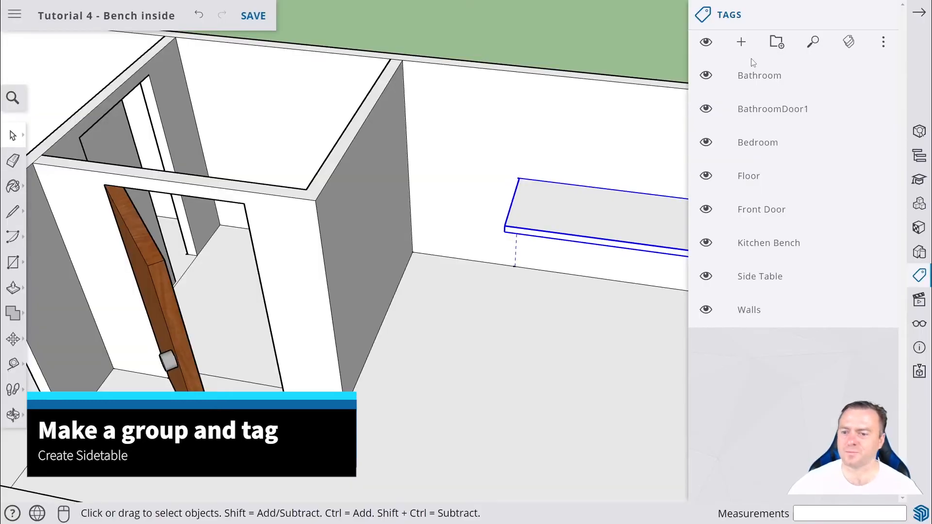
pyautogui.click(771, 274)
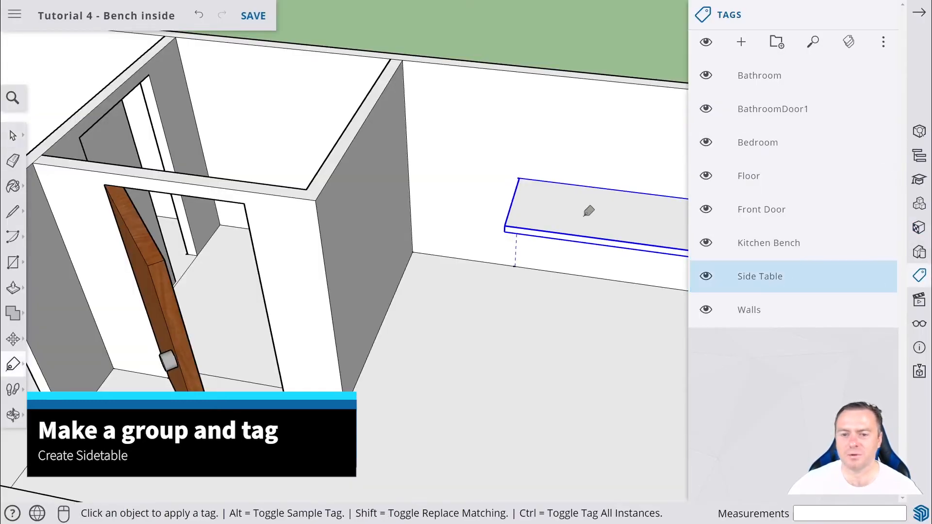
# Toggle the Side Table tag's visibility off and back on to check the tagging.
pyautogui.click(708, 276)
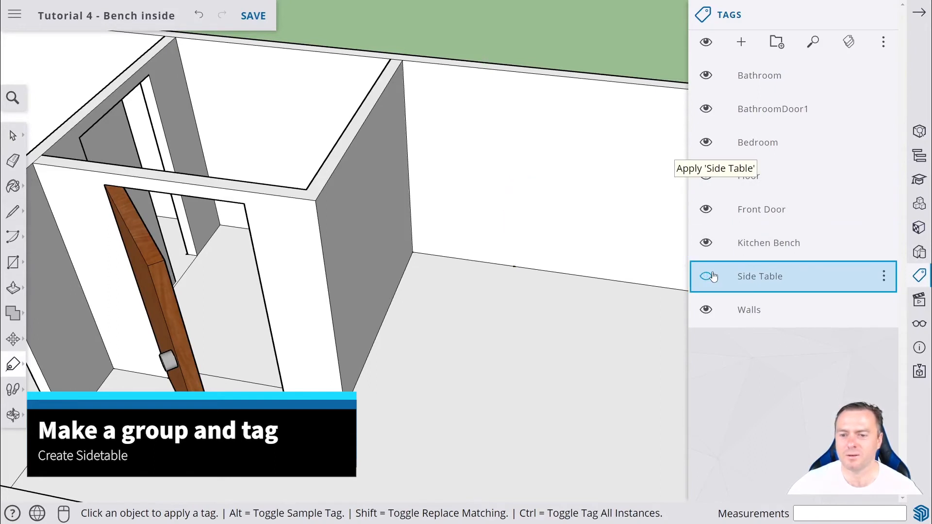
pyautogui.click(708, 276)
pyautogui.click(708, 277)
pyautogui.click(707, 277)
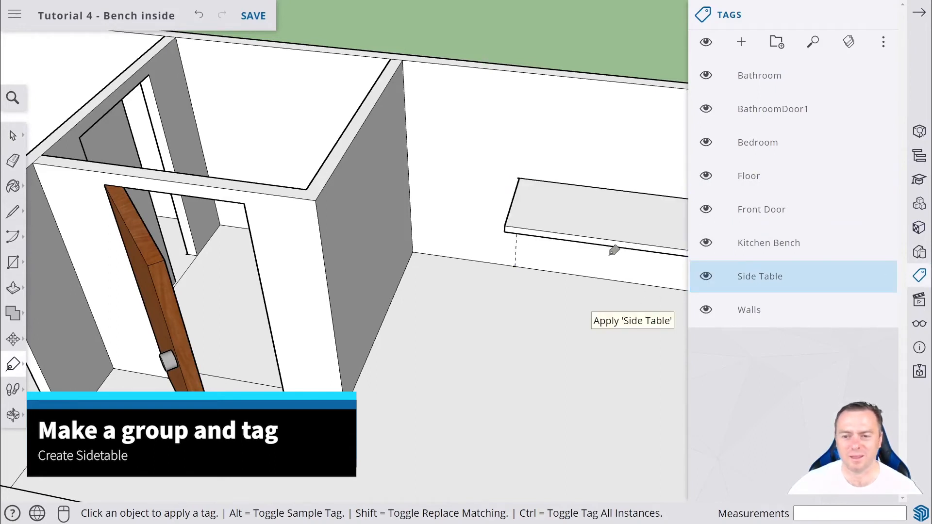
pyautogui.click(706, 276)
pyautogui.click(706, 275)
# Hide the Bathroom and BathroomDoor1 tags.
pyautogui.moveTo(543, 288); pyautogui.dragTo(515, 244, button='middle')
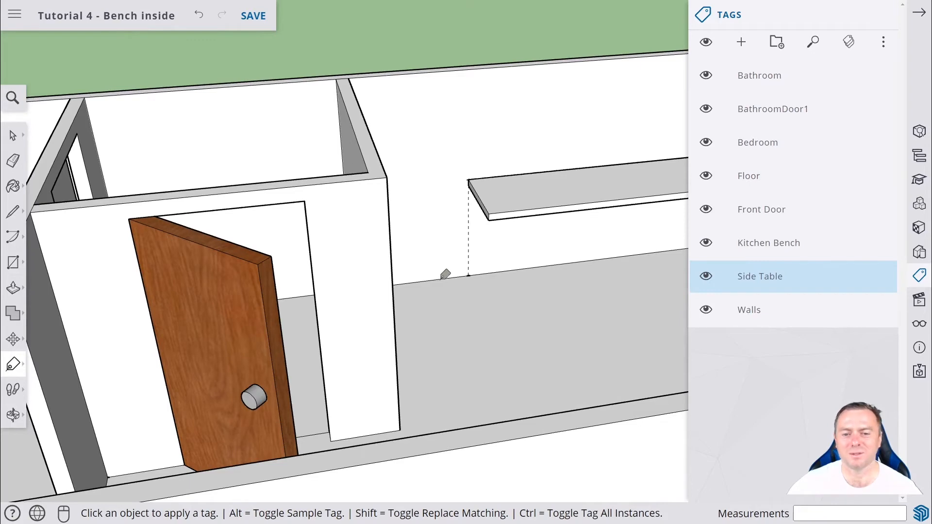
pyautogui.moveTo(508, 260); pyautogui.dragTo(316, 281, button='middle')
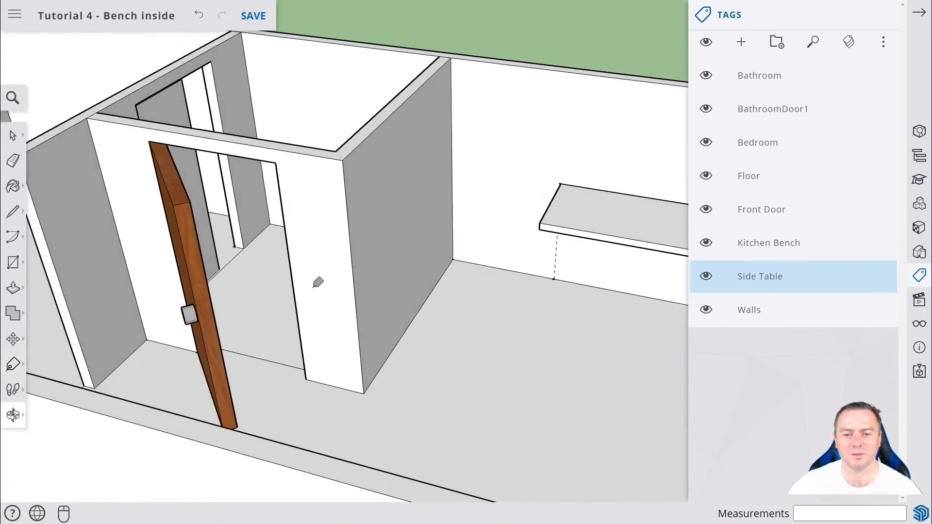
pyautogui.moveTo(578, 262); pyautogui.dragTo(115, 211, button='middle')
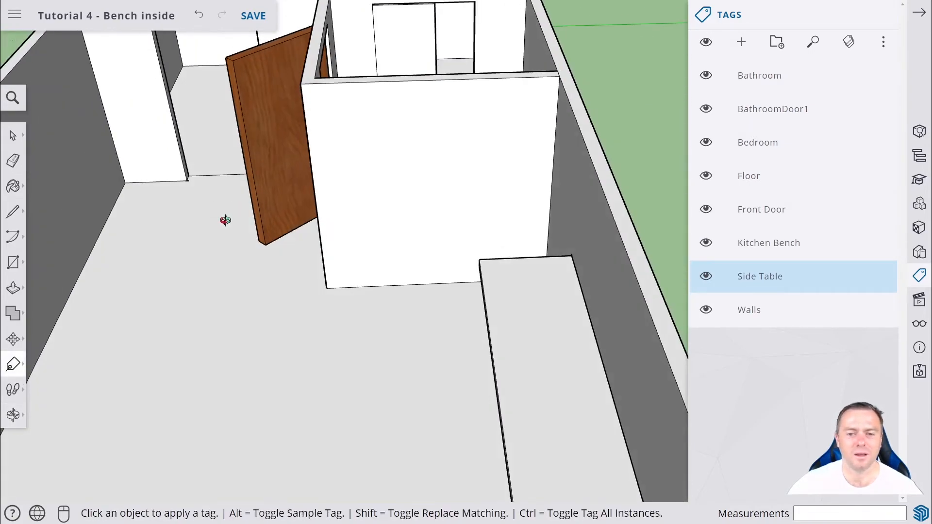
pyautogui.scroll(-5, 225, 221)
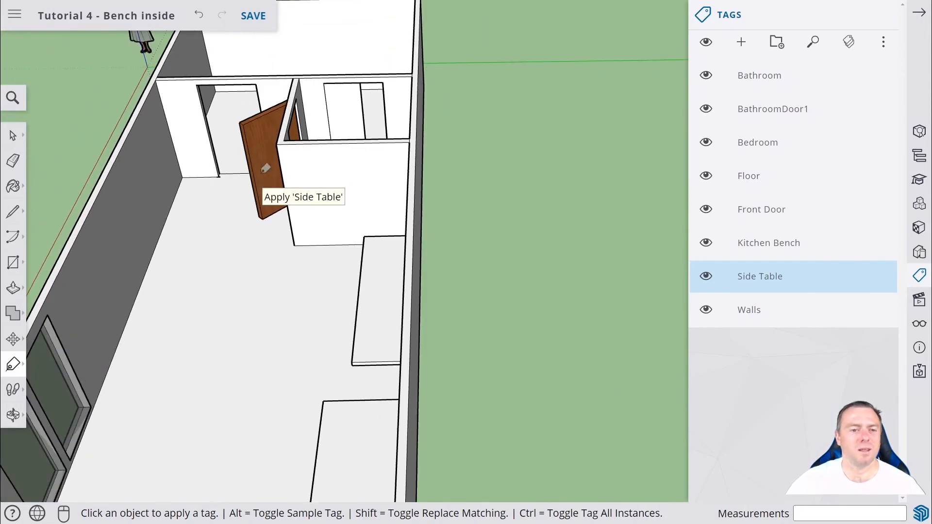
pyautogui.moveTo(266, 168); pyautogui.dragTo(155, 120, button='middle')
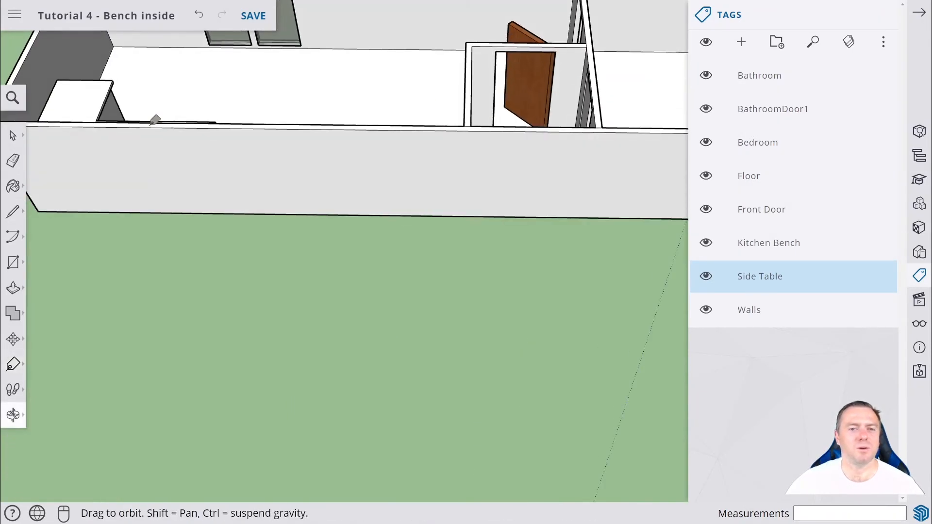
pyautogui.moveTo(526, 83); pyautogui.dragTo(590, 277, button='middle')
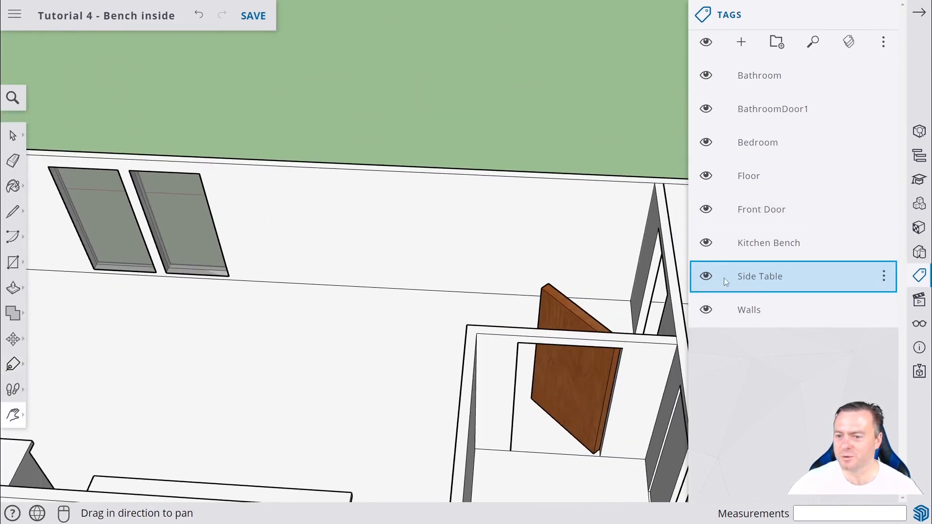
pyautogui.click(710, 78)
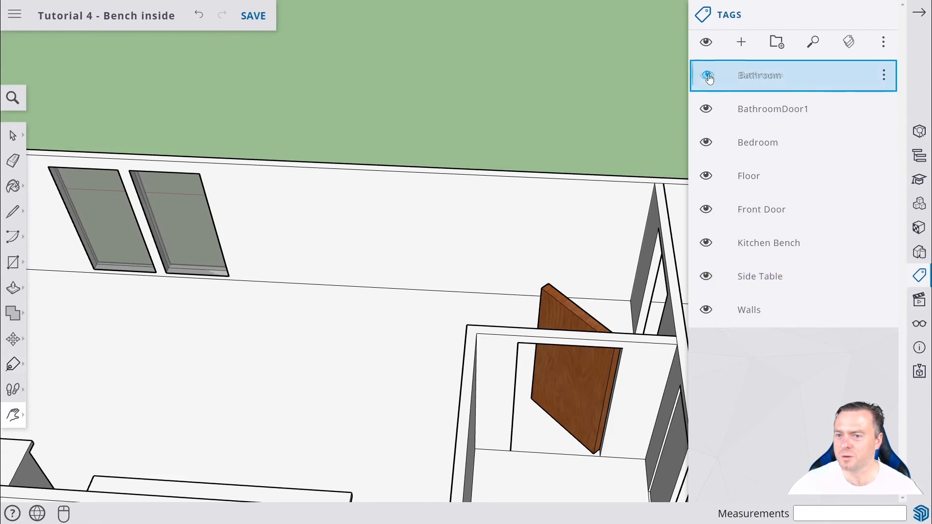
pyautogui.click(706, 108)
pyautogui.click(705, 76)
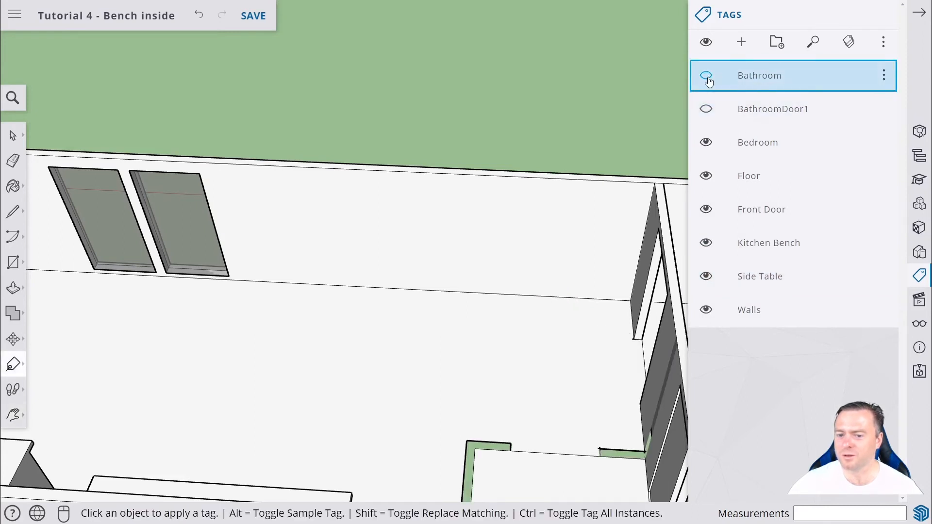
# With the Tape Measure, place a guide point 1000 mm along the wall from the inner corner beside the bathroom.
pyautogui.moveTo(592, 312); pyautogui.dragTo(703, 286, button='middle')
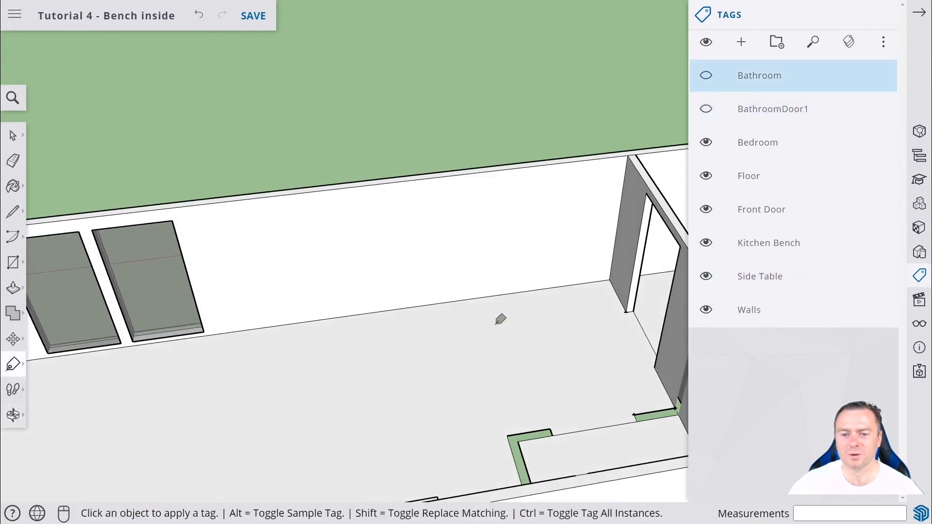
pyautogui.moveTo(499, 321); pyautogui.dragTo(525, 306, button='middle')
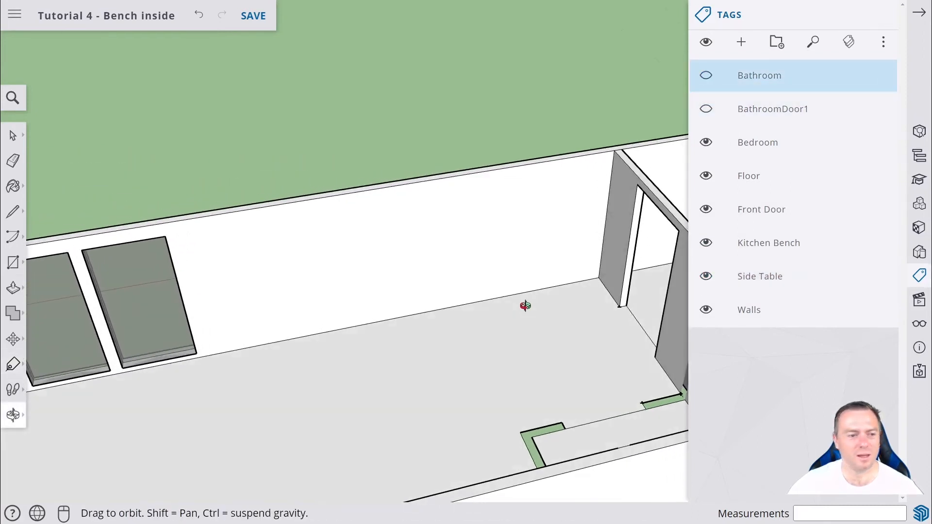
pyautogui.click(13, 364)
pyautogui.click(45, 273)
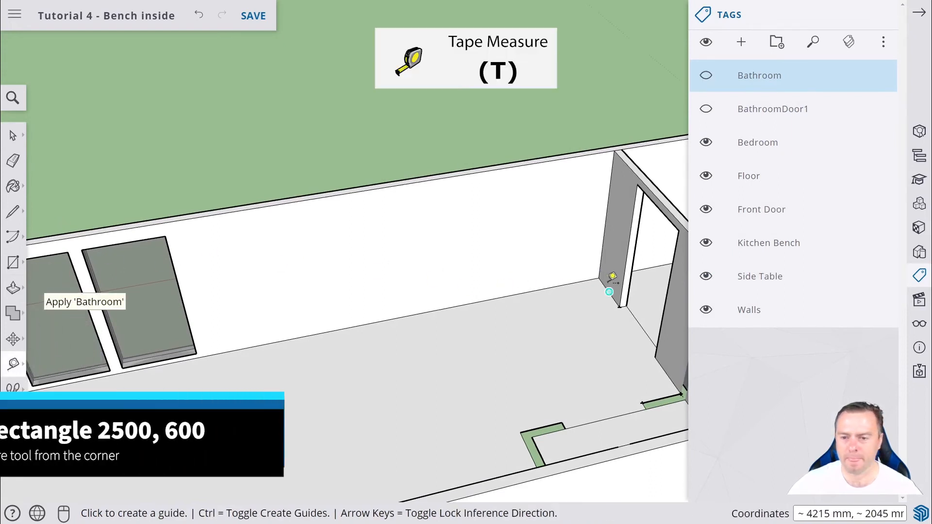
pyautogui.click(619, 307)
pyautogui.scroll(3, 592, 308)
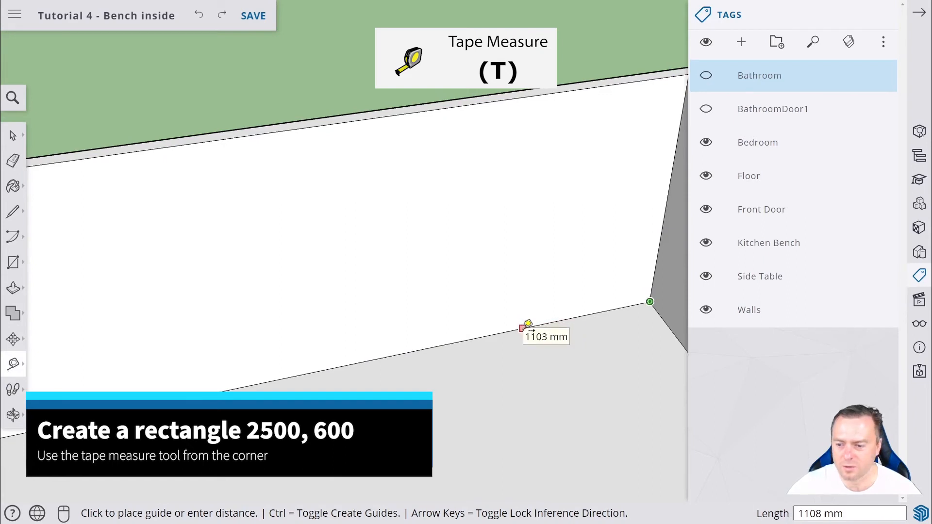
pyautogui.write('1000')
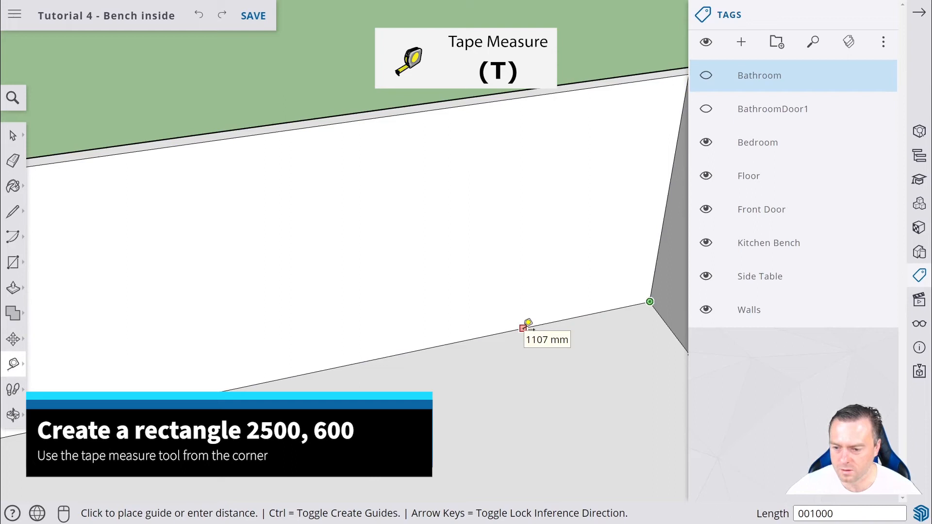
pyautogui.press('Return')
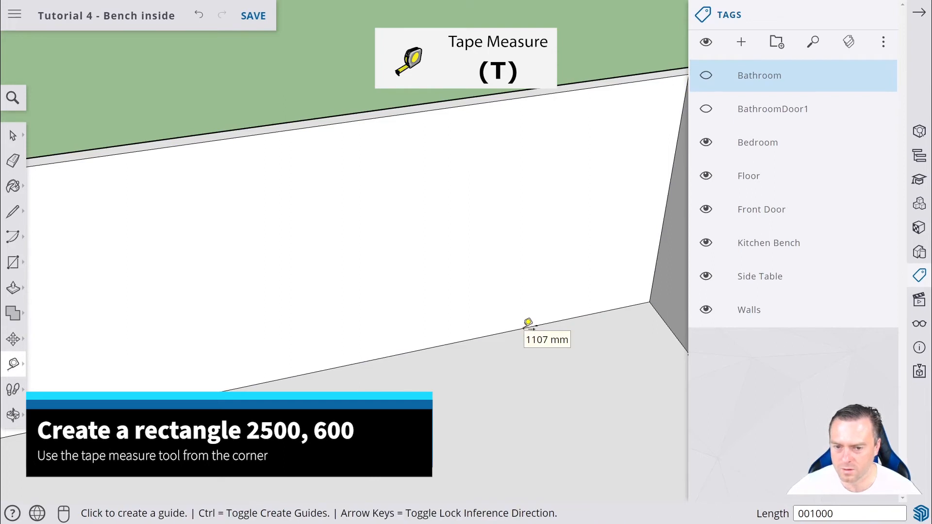
# With the Tape Measure, place a guide point 800 mm up the wall from the 1000 mm guide point.
pyautogui.click(535, 324)
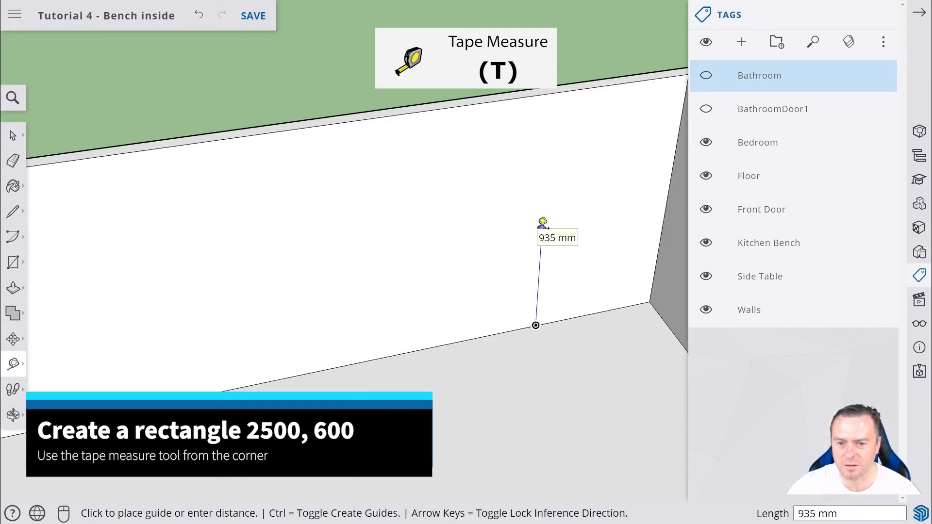
pyautogui.write('8')
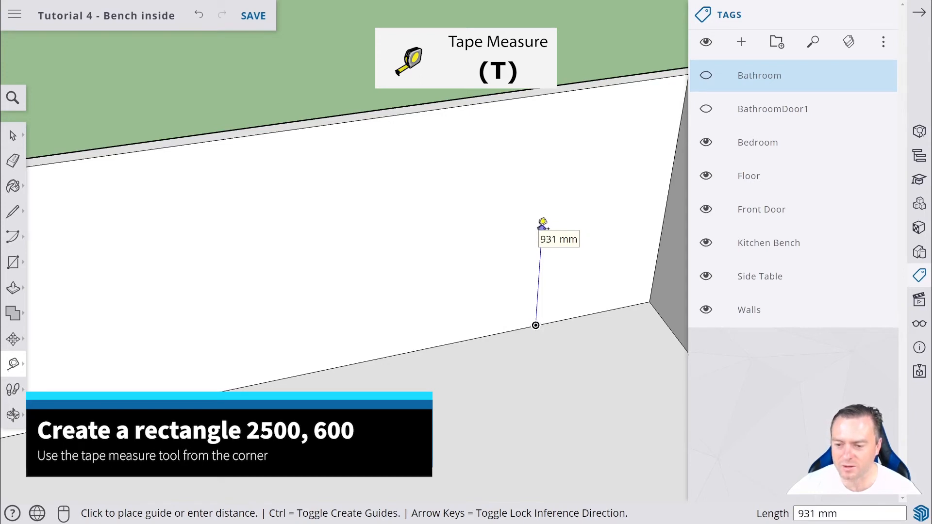
pyautogui.write('00')
pyautogui.press('Return')
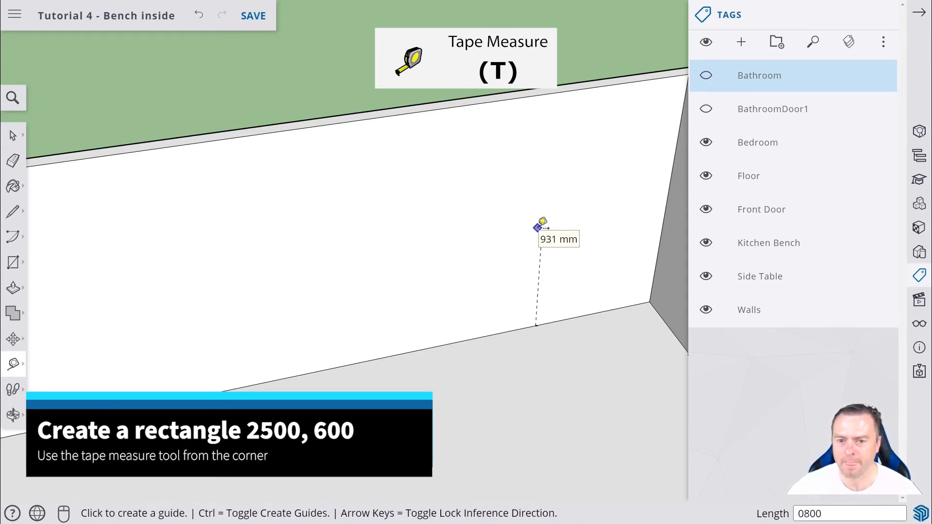
# Draw a 2500 by 1000 mm rectangle on the wall starting from the upper guide point.
pyautogui.scroll(-4, 575, 272)
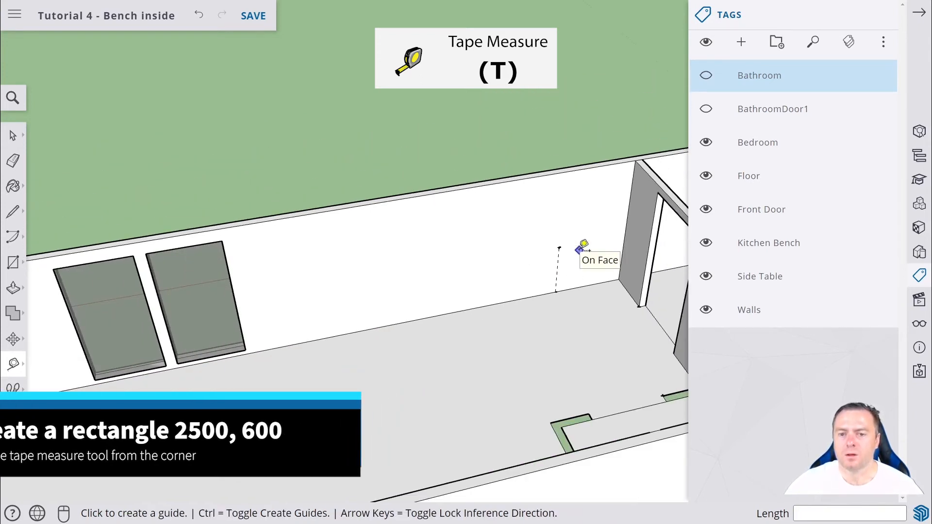
pyautogui.click(13, 262)
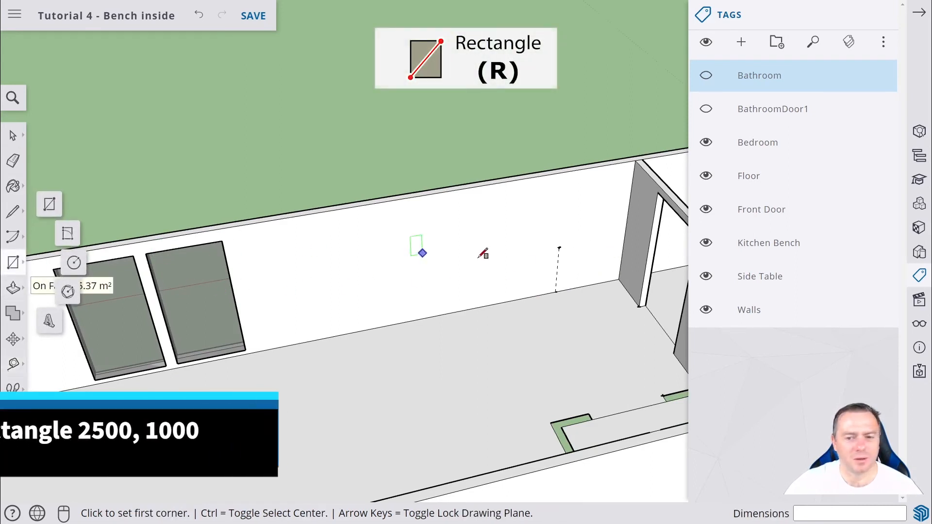
pyautogui.click(559, 247)
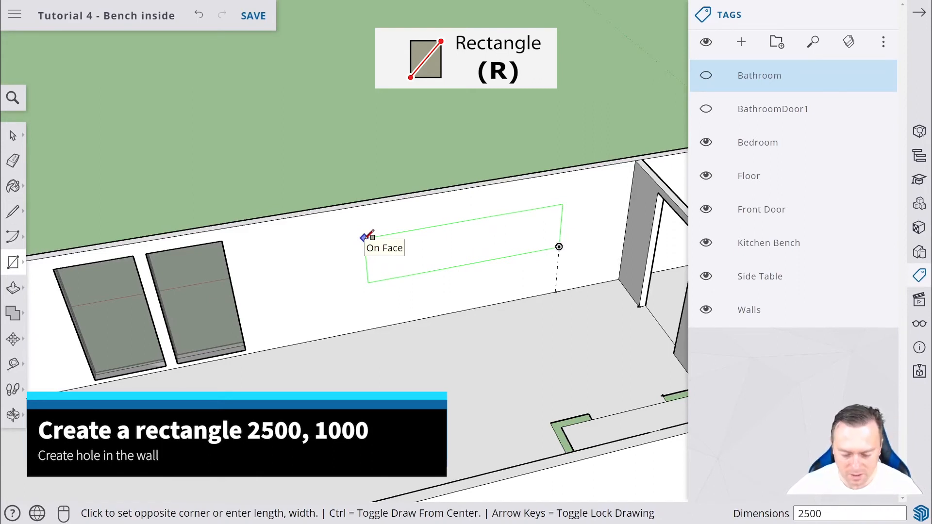
pyautogui.write('2500,1000')
pyautogui.press('Return')
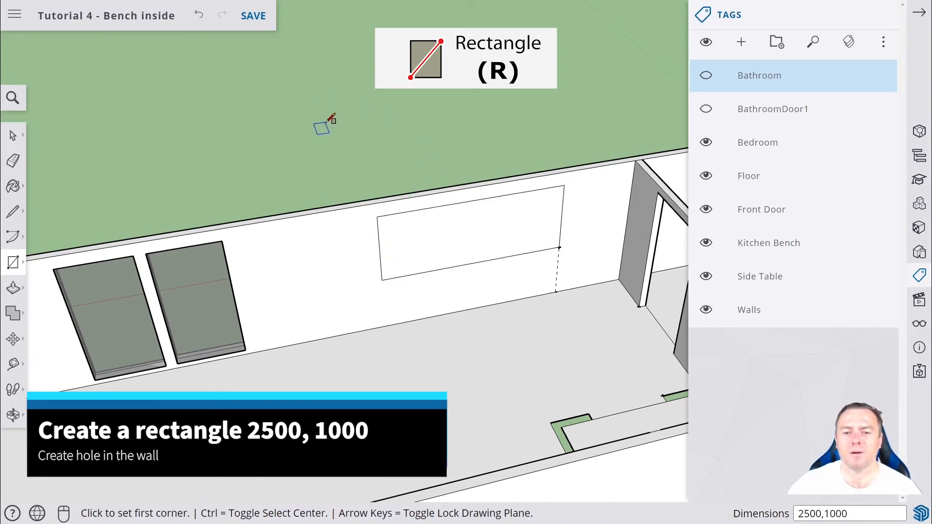
# Push the wall rectangle through the wall with Push/Pull to cut a window opening.
pyautogui.moveTo(323, 125); pyautogui.dragTo(82, 151, button='middle')
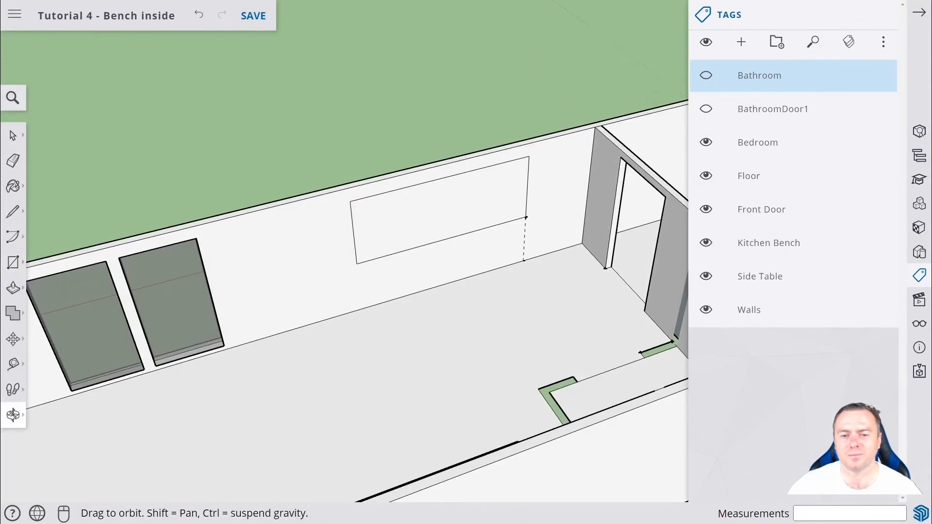
pyautogui.moveTo(354, 179); pyautogui.dragTo(225, 146, button='middle')
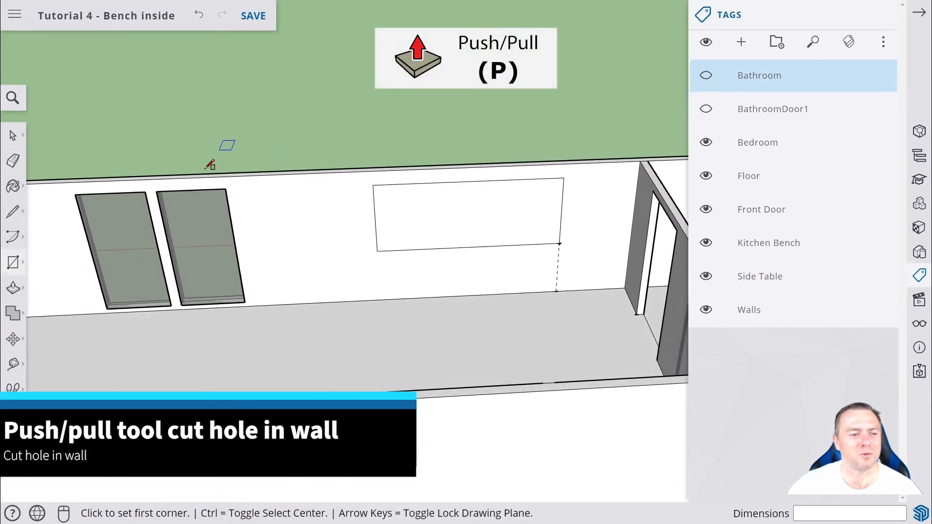
pyautogui.click(13, 288)
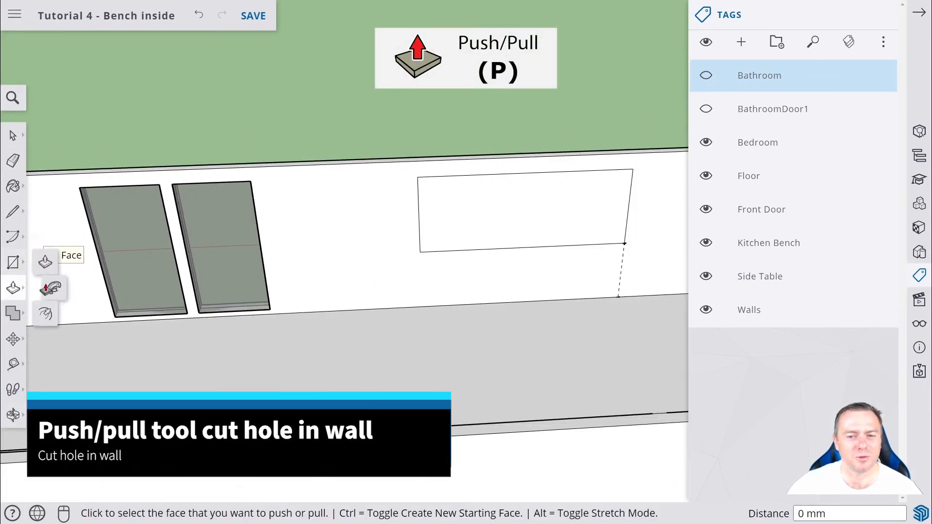
pyautogui.click(485, 212)
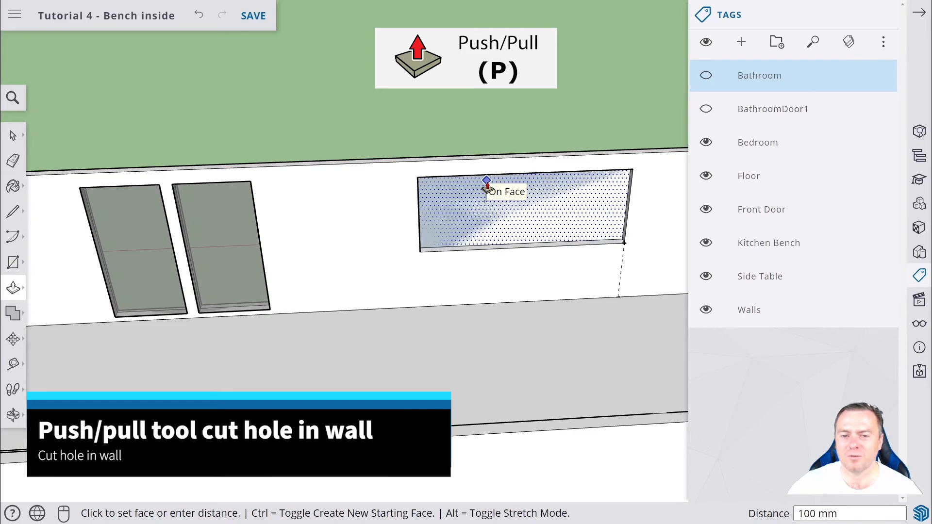
pyautogui.moveTo(427, 152); pyautogui.dragTo(543, 214, button='middle')
pyautogui.scroll(-2, 513, 238)
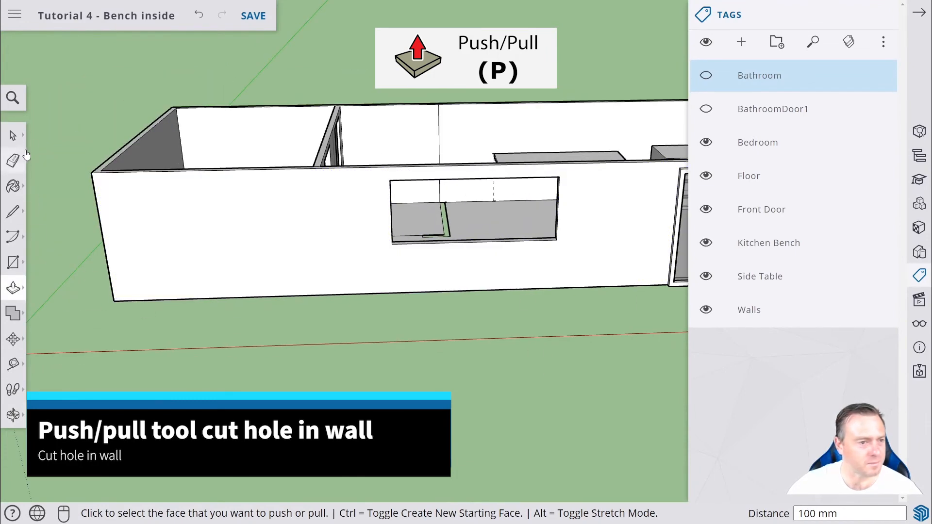
# Draw a 2500 by 100 mm rectangle on the ground outside the house as the window base.
pyautogui.click(14, 136)
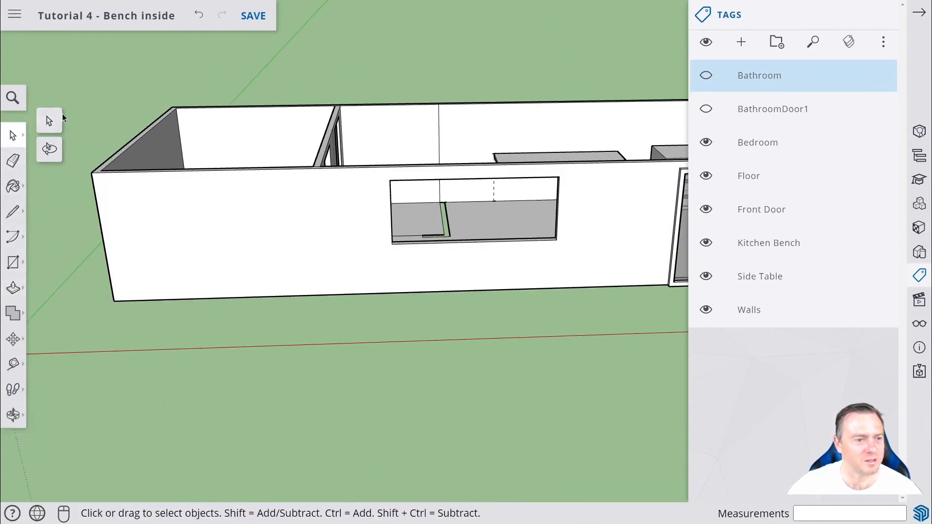
pyautogui.click(13, 262)
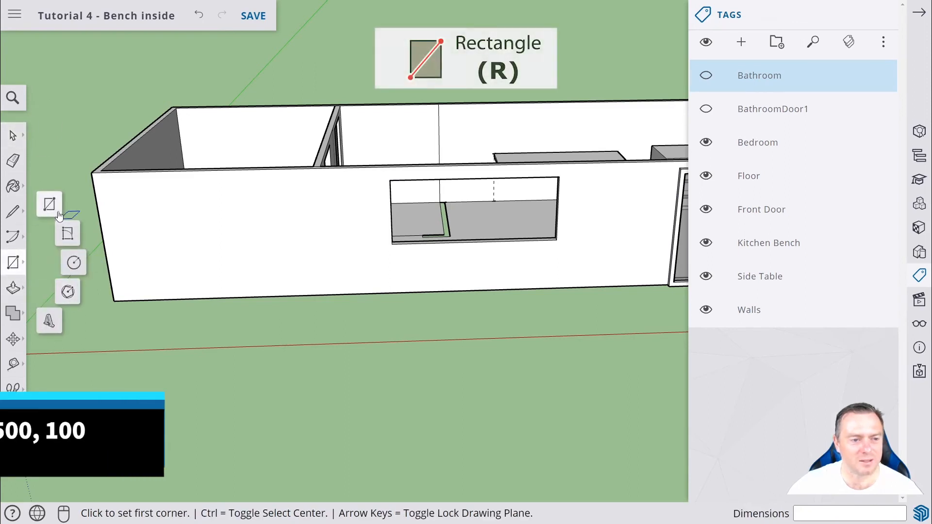
pyautogui.click(398, 325)
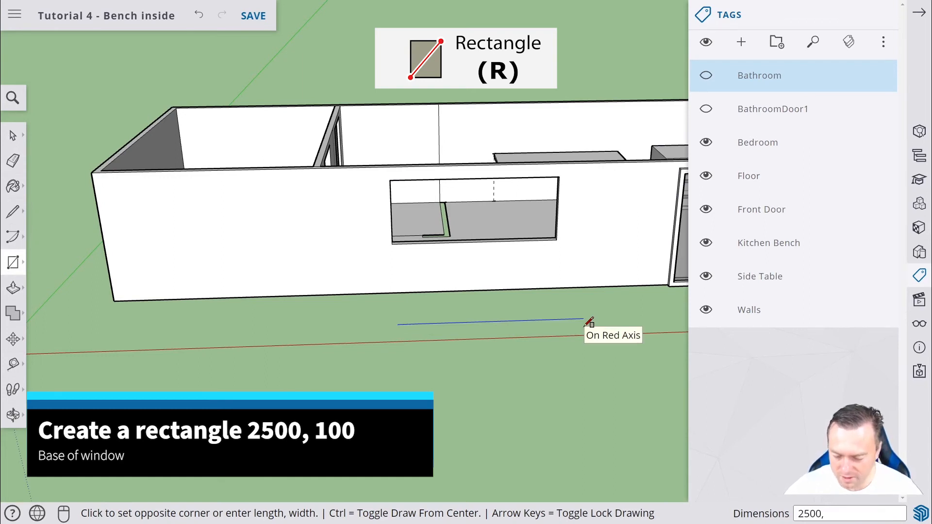
pyautogui.write('2500,100')
pyautogui.press('Return')
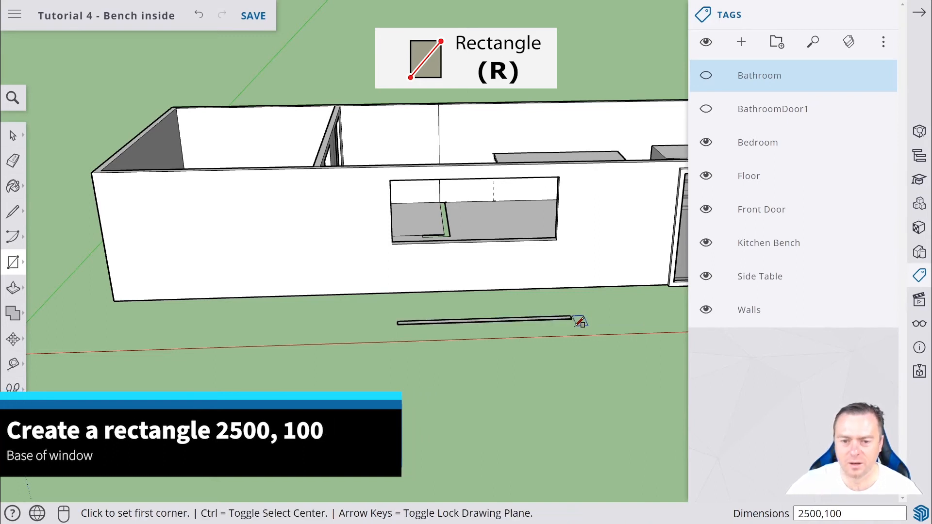
# Push/Pull the base rectangle up 1000 mm to form the window panel.
pyautogui.click(14, 289)
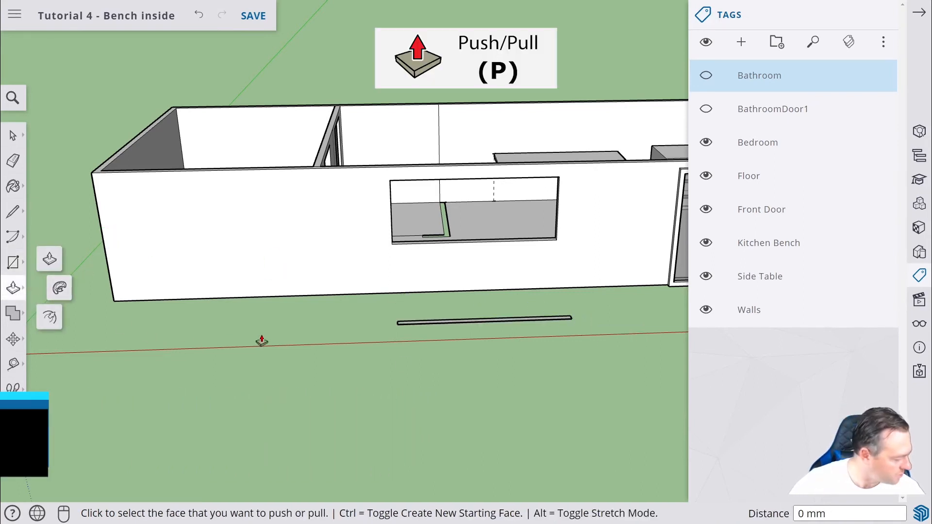
pyautogui.moveTo(526, 360); pyautogui.dragTo(527, 455, button='middle')
pyautogui.click(514, 364)
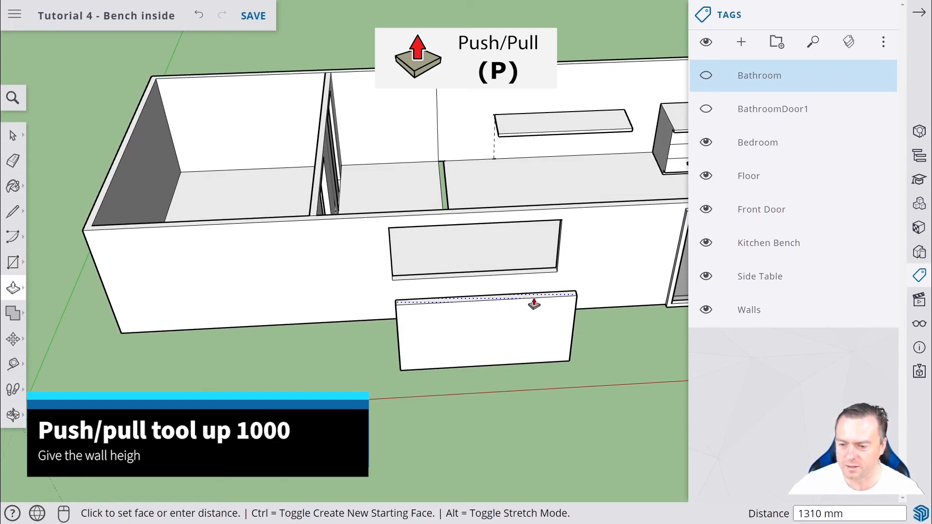
pyautogui.write('1000')
pyautogui.press('Return')
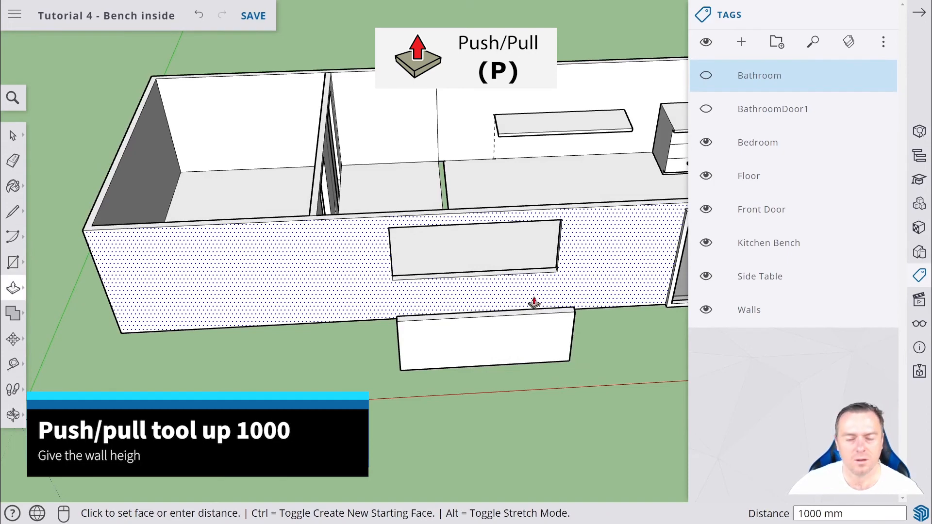
# Select the whole window panel and make it a group.
pyautogui.moveTo(584, 306); pyautogui.dragTo(338, 241, button='middle')
pyautogui.scroll(4, 291, 219)
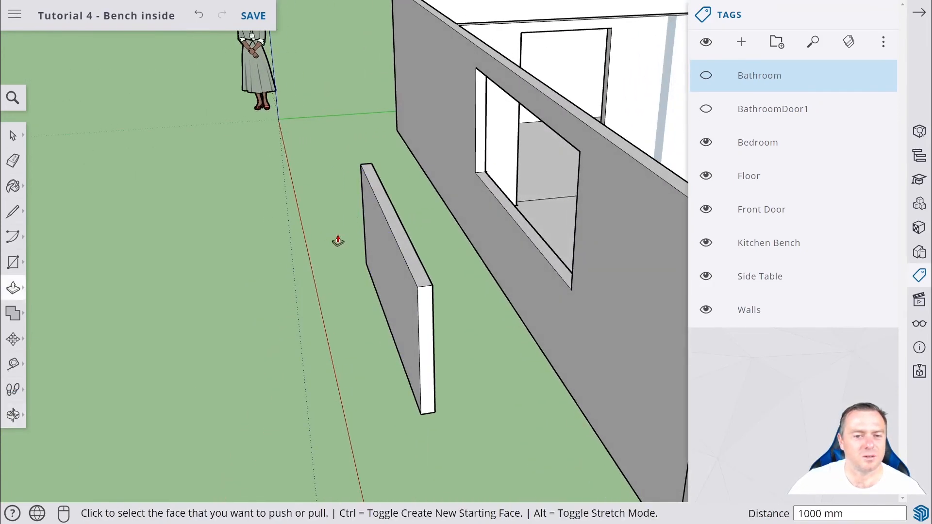
pyautogui.click(13, 136)
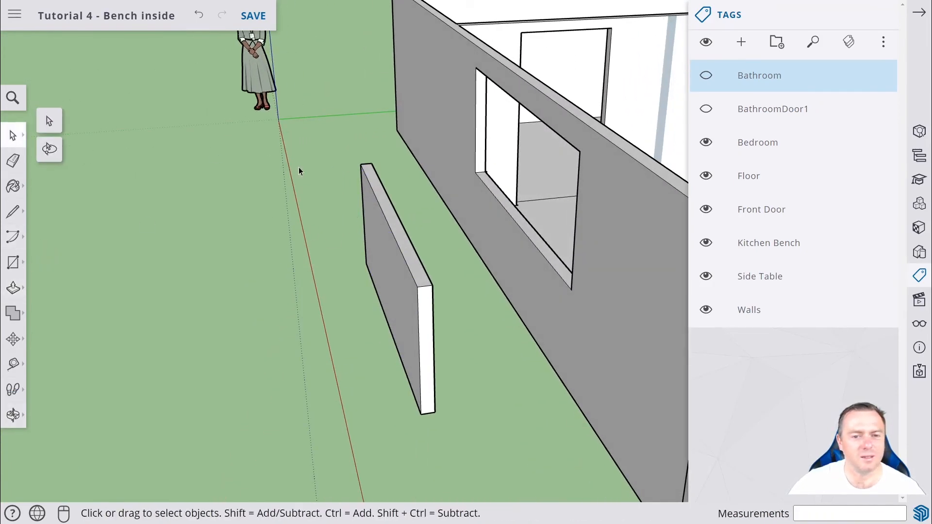
pyautogui.moveTo(291, 156); pyautogui.dragTo(462, 438)
pyautogui.moveTo(511, 389); pyautogui.dragTo(395, 333, button='middle')
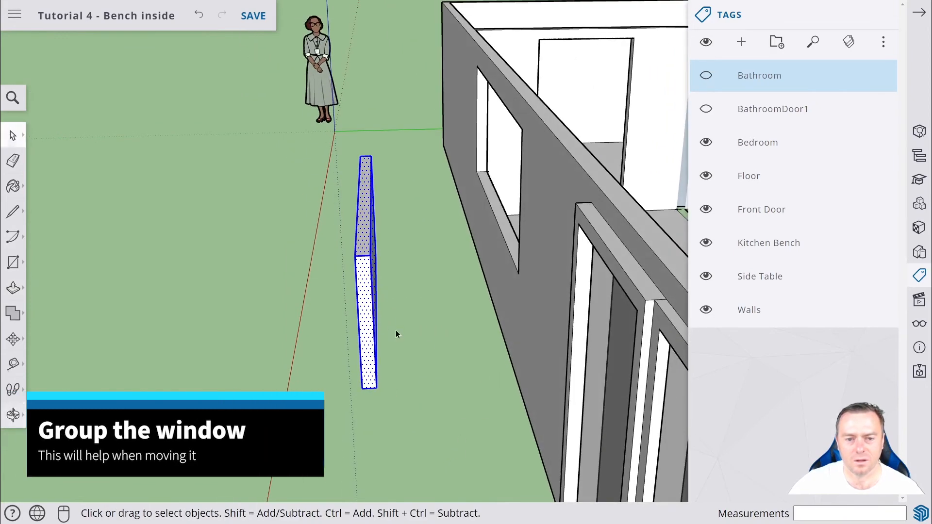
pyautogui.rightClick(374, 313)
pyautogui.click(412, 328)
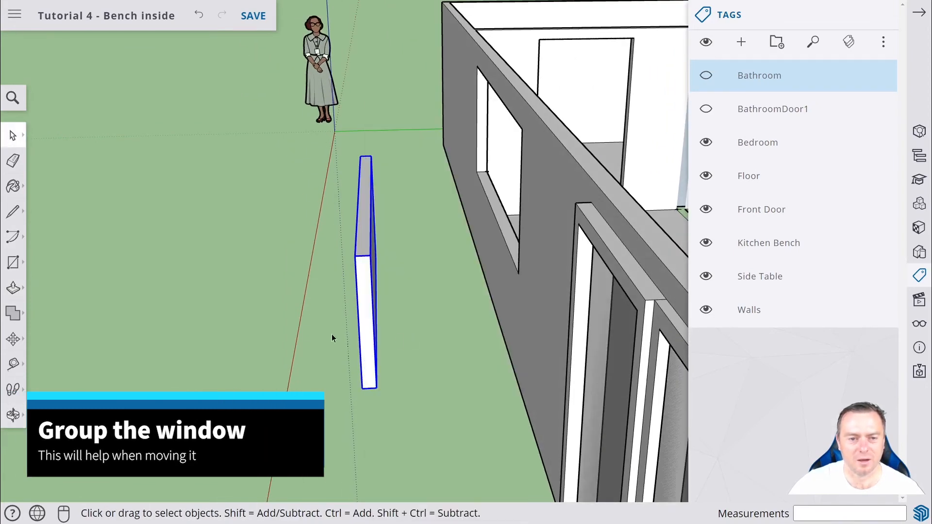
pyautogui.moveTo(333, 337); pyautogui.dragTo(420, 333, button='middle')
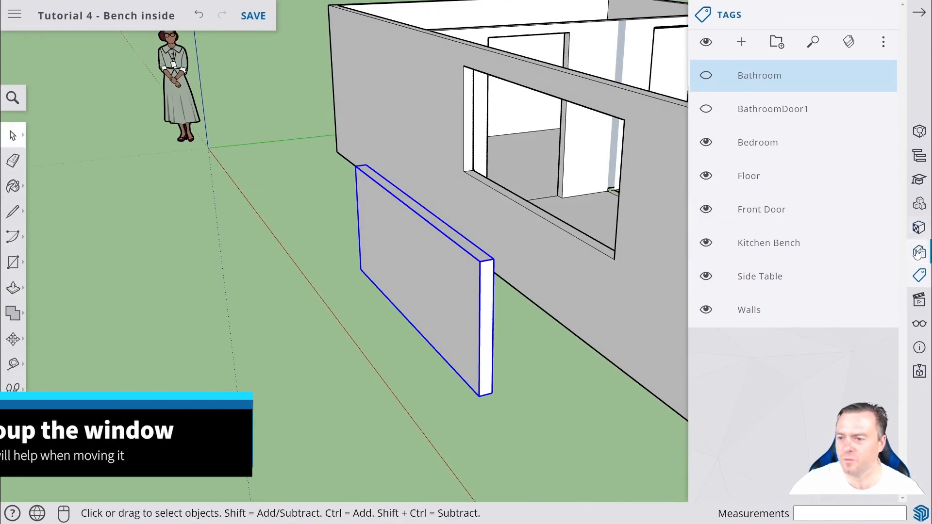
# Paint the window group with a translucent material from the Glass and Mirrors collection.
pyautogui.click(917, 226)
pyautogui.click(778, 353)
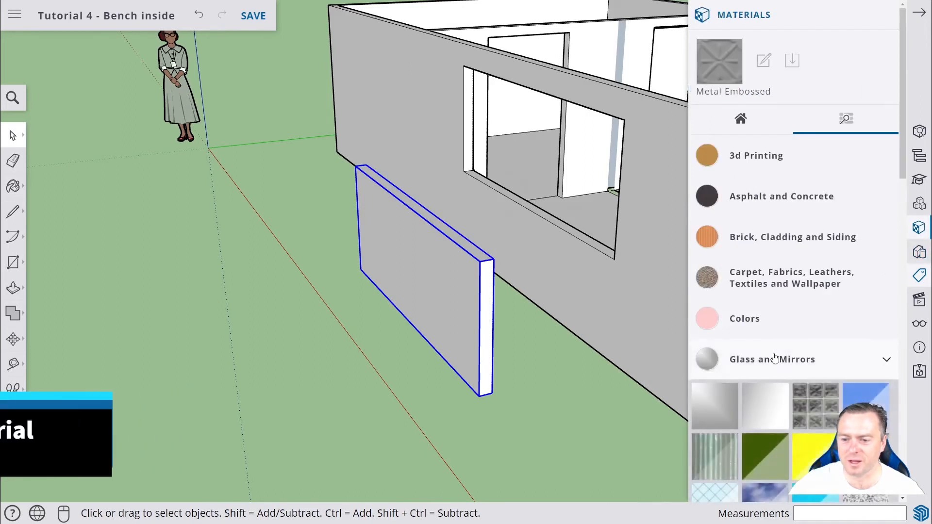
pyautogui.click(767, 360)
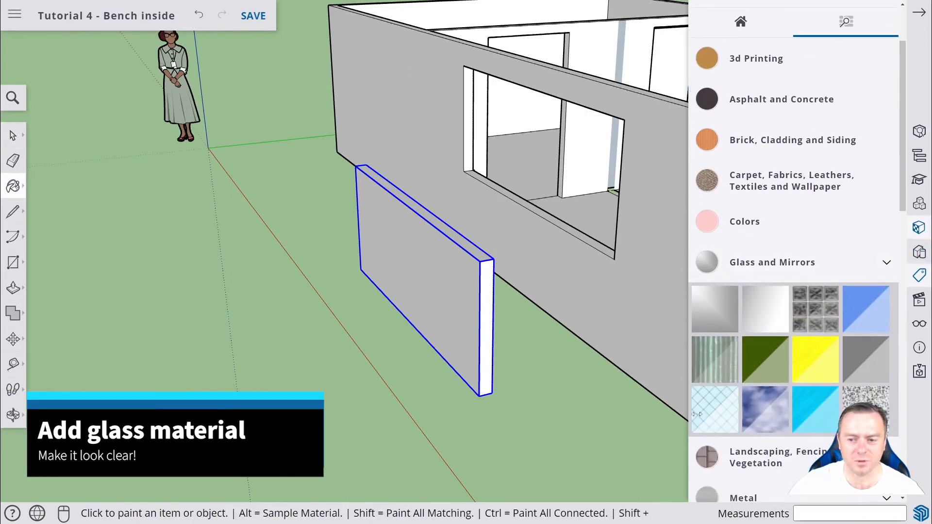
pyautogui.click(404, 284)
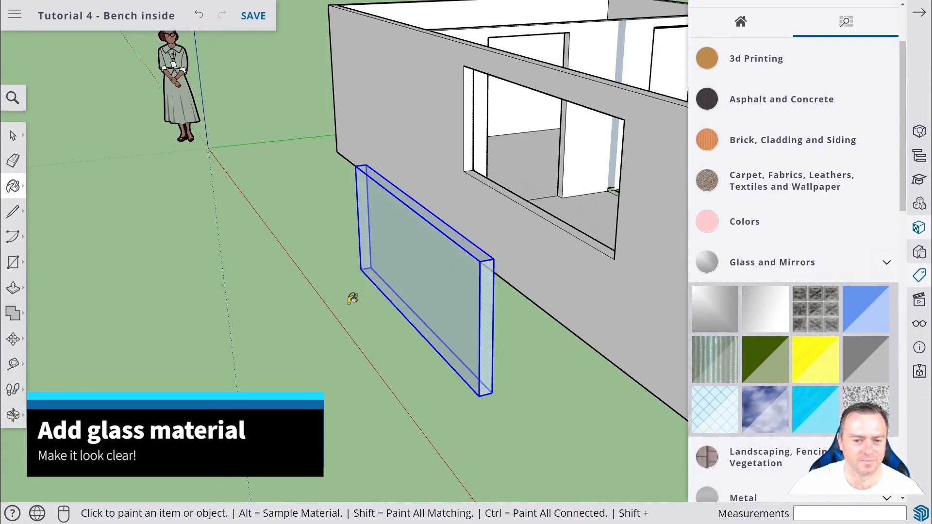
pyautogui.moveTo(330, 280); pyautogui.dragTo(526, 312, button='middle')
pyautogui.scroll(5, 603, 277)
pyautogui.scroll(2, 585, 270)
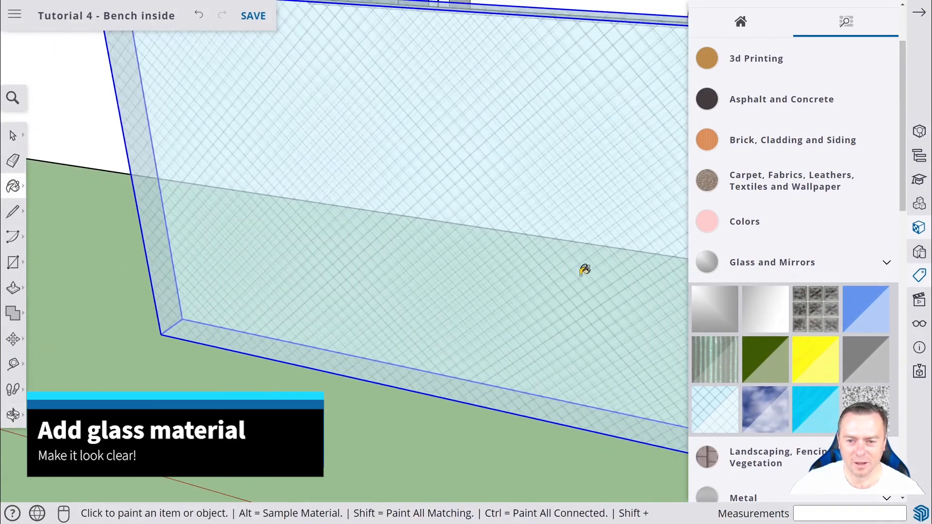
pyautogui.scroll(-8, 584, 270)
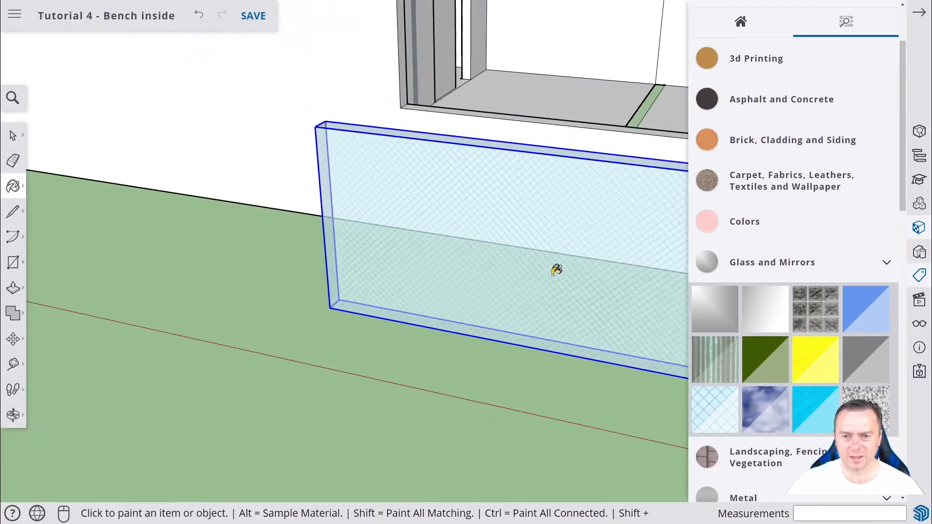
pyautogui.click(920, 16)
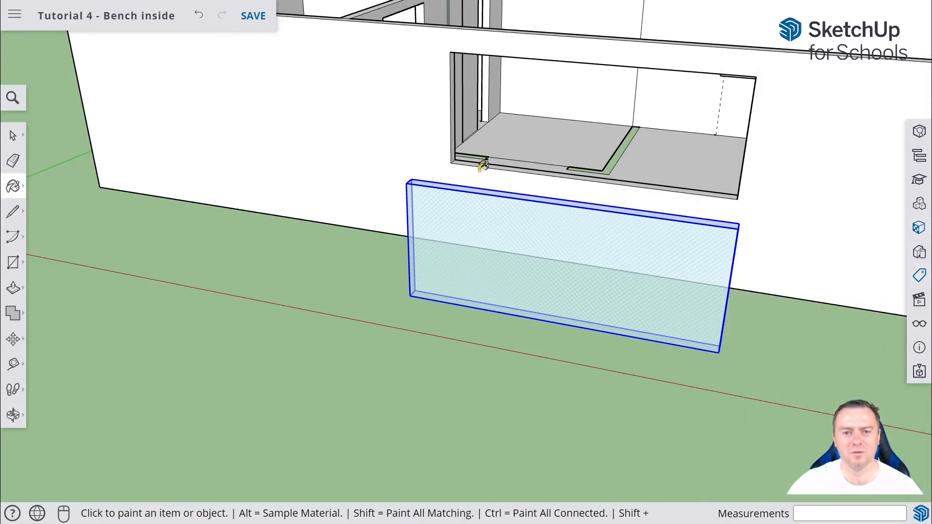
# Move the window group by its corner onto the corner of the wall opening.
pyautogui.click(13, 338)
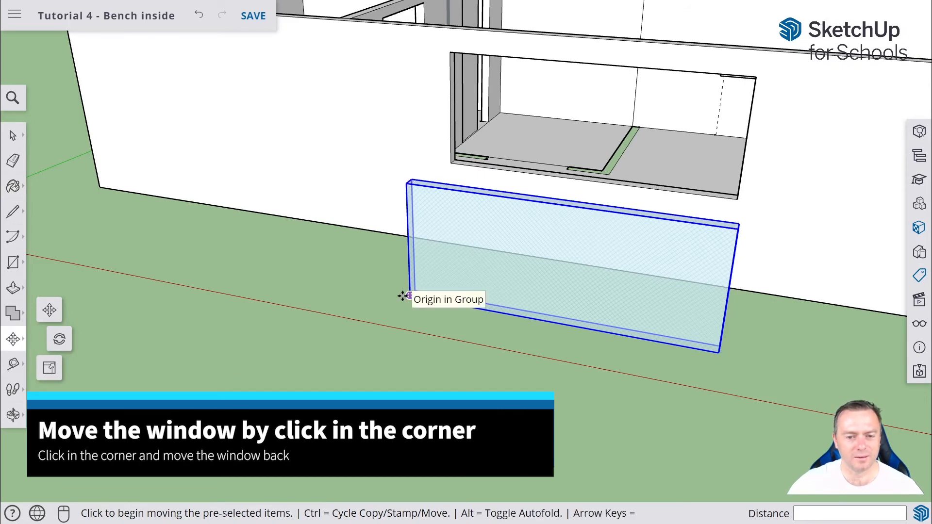
pyautogui.click(404, 296)
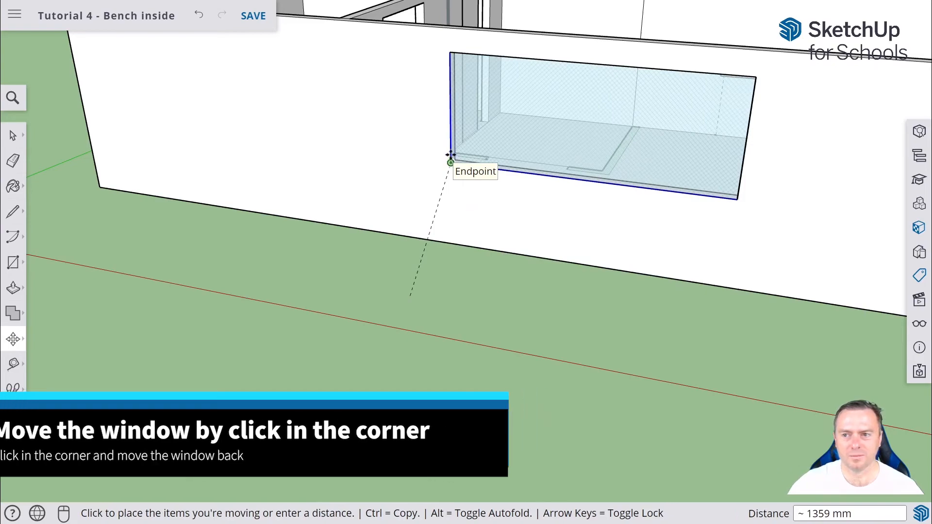
pyautogui.click(450, 162)
pyautogui.moveTo(711, 135); pyautogui.dragTo(479, 203, button='middle')
pyautogui.moveTo(612, 190); pyautogui.dragTo(693, 175, button='middle')
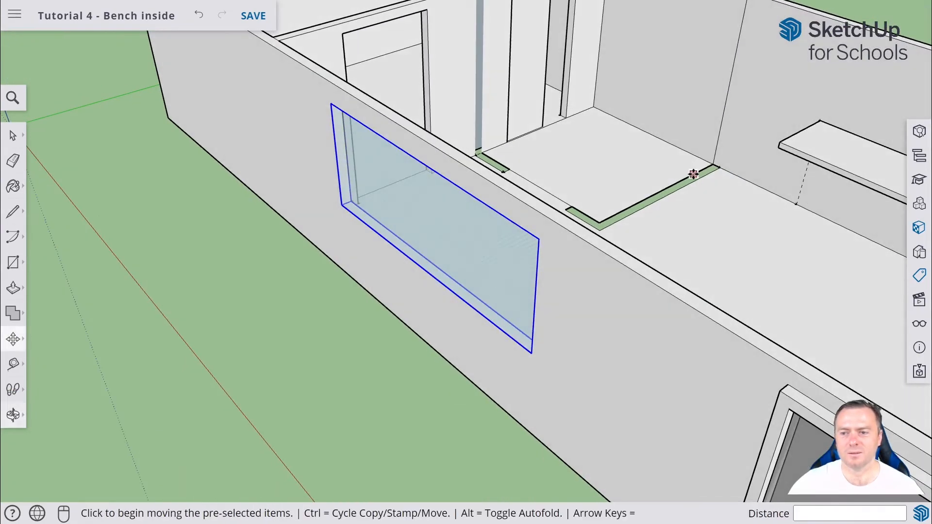
pyautogui.scroll(-2, 728, 179)
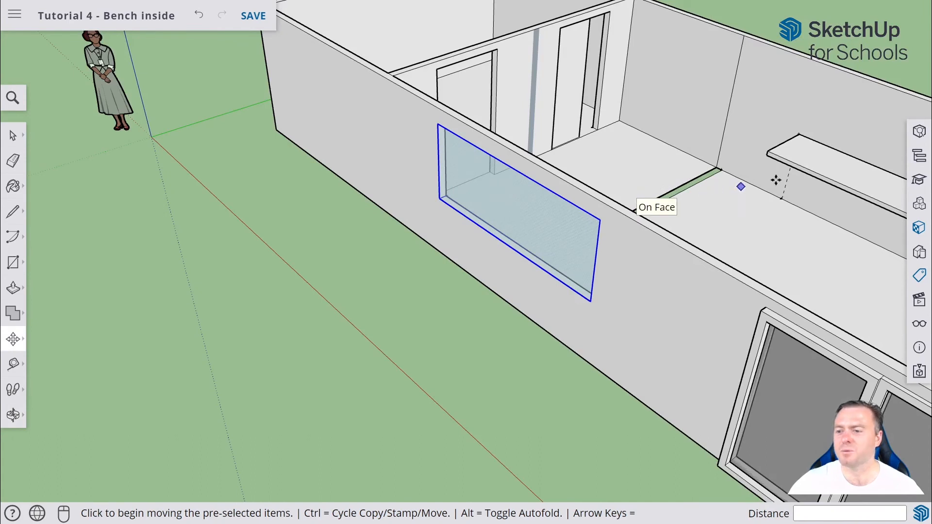
pyautogui.click(917, 277)
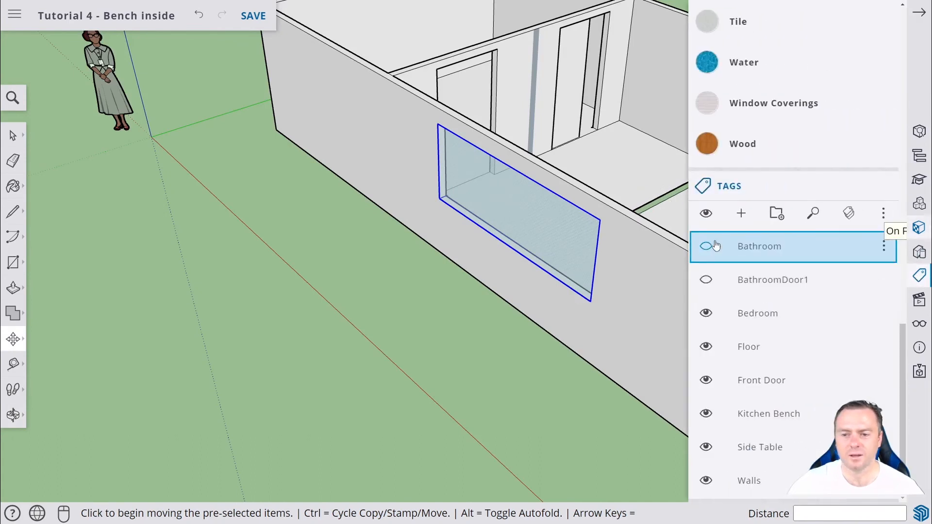
# Hide the Bedroom, Floor, Front Door, Kitchen Bench, Side Table and Walls tags so only the window stays visible.
pyautogui.click(706, 313)
pyautogui.click(706, 346)
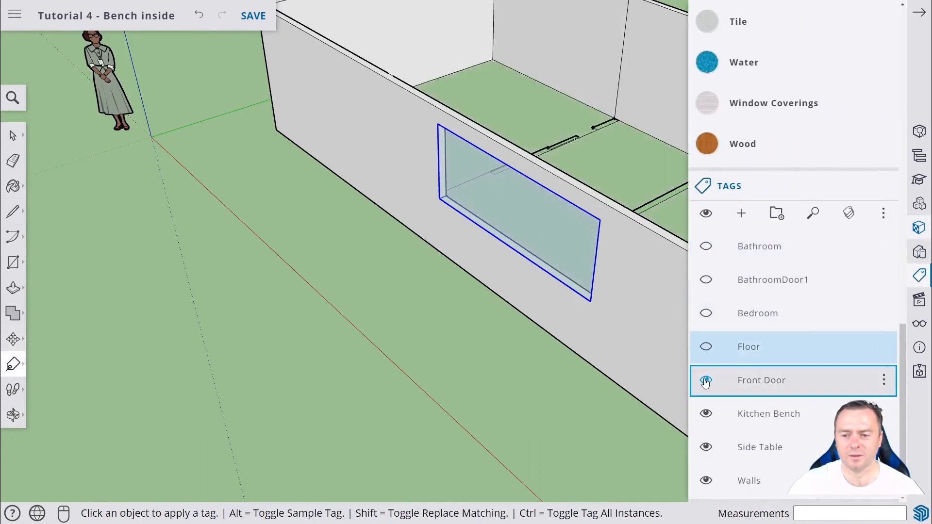
pyautogui.click(706, 380)
pyautogui.click(706, 413)
pyautogui.click(706, 447)
pyautogui.click(706, 481)
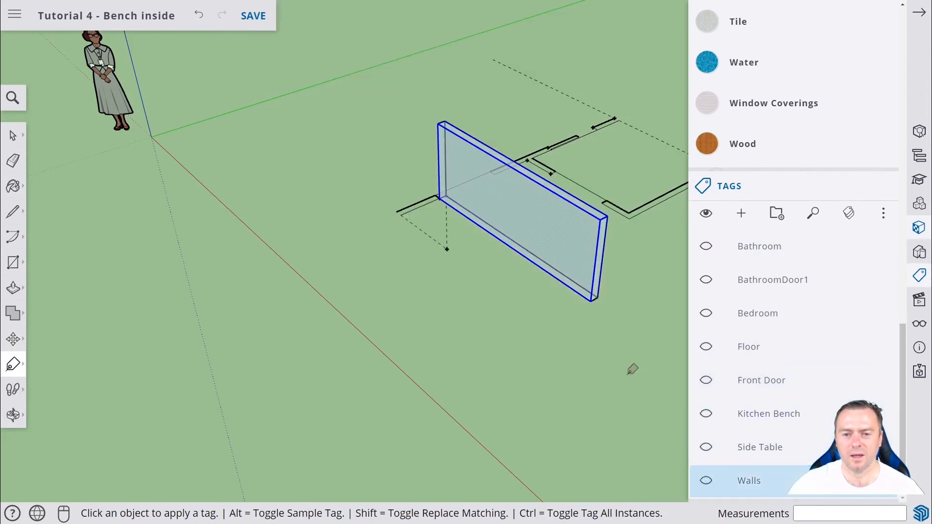
# Select the window group with a selection box.
pyautogui.moveTo(633, 320); pyautogui.dragTo(90, 233, button='middle')
pyautogui.moveTo(495, 160); pyautogui.dragTo(381, 202, button='middle')
pyautogui.moveTo(564, 124); pyautogui.dragTo(525, 51, button='middle')
pyautogui.click(19, 136)
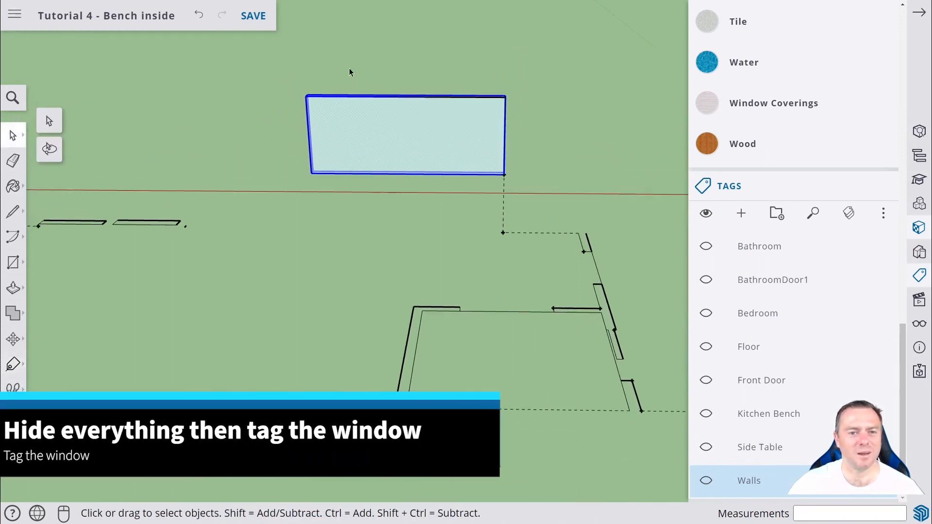
pyautogui.moveTo(245, 72); pyautogui.dragTo(577, 185)
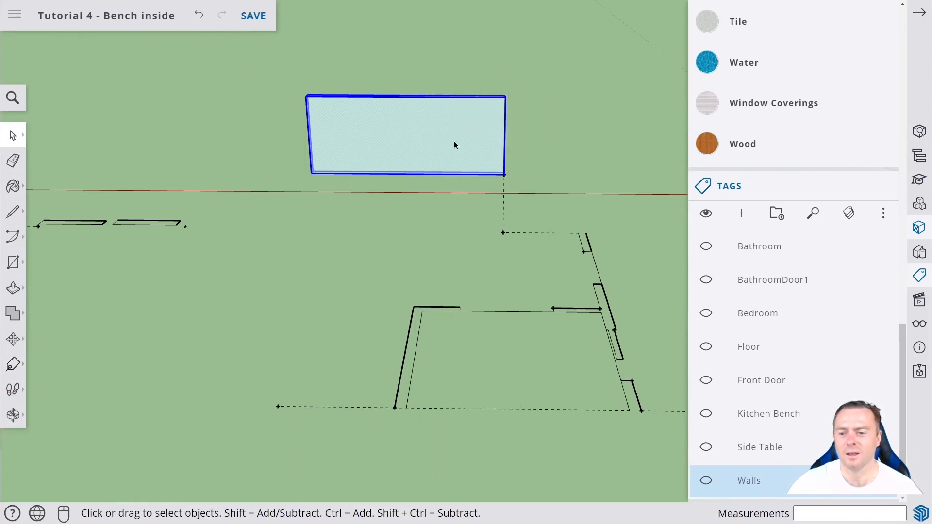
# Create a new tag named Front Window and apply it to the window group.
pyautogui.click(741, 214)
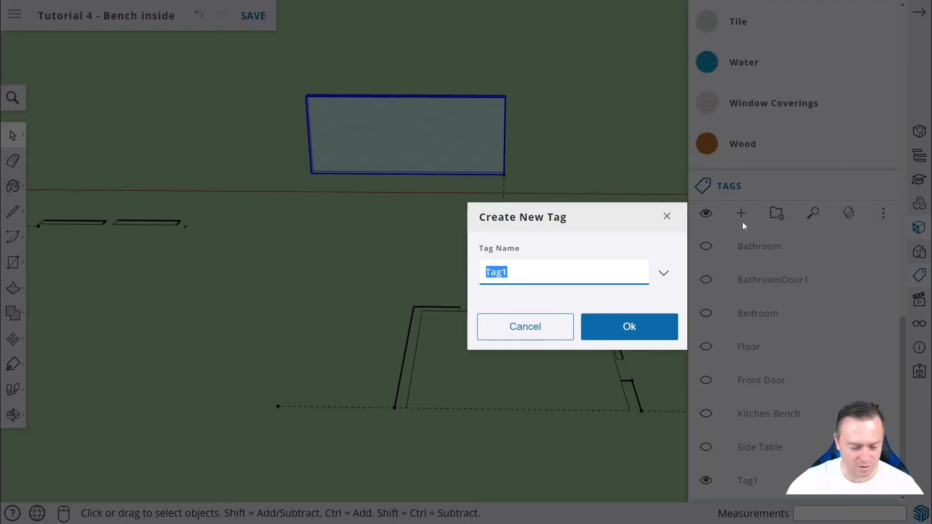
pyautogui.write('Front Window')
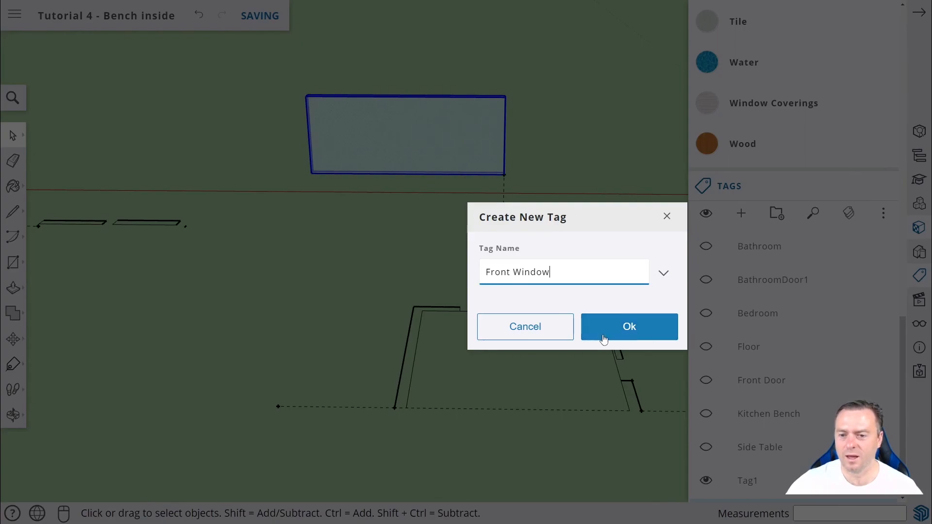
pyautogui.click(621, 323)
pyautogui.scroll(-1, 768, 329)
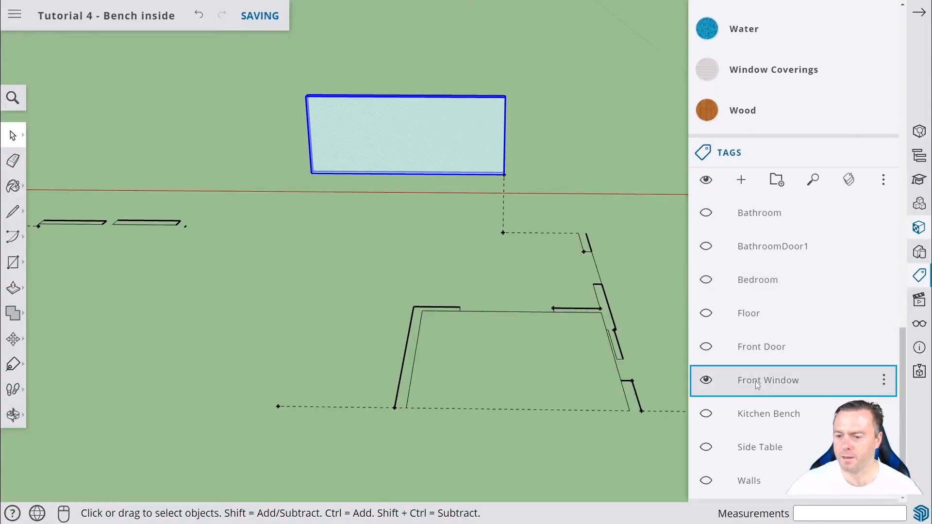
pyautogui.click(791, 380)
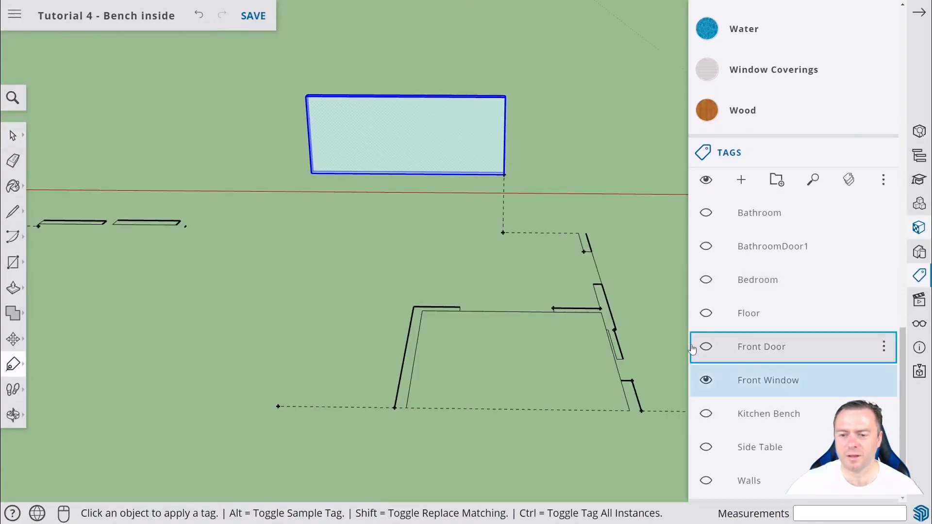
pyautogui.click(434, 128)
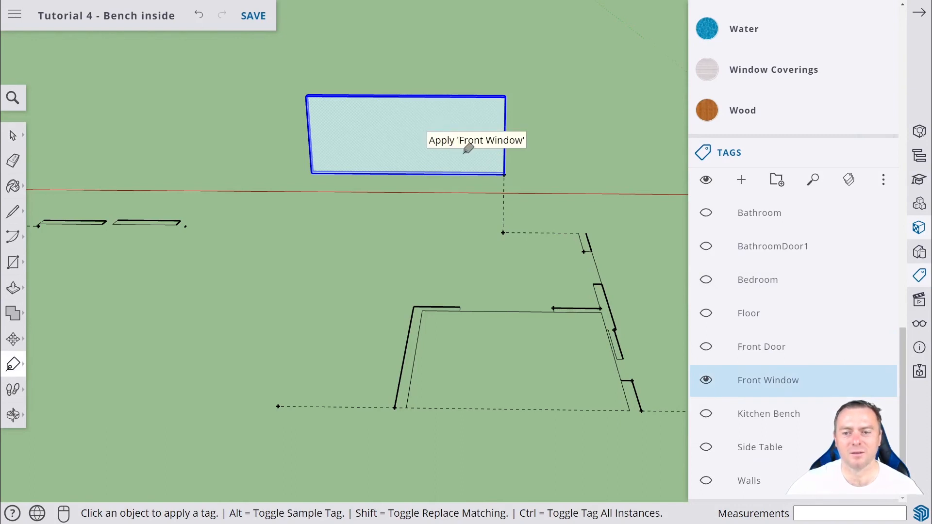
# Toggle the Front Window tag's visibility on and off to check the window is tagged.
pyautogui.click(708, 382)
pyautogui.click(708, 381)
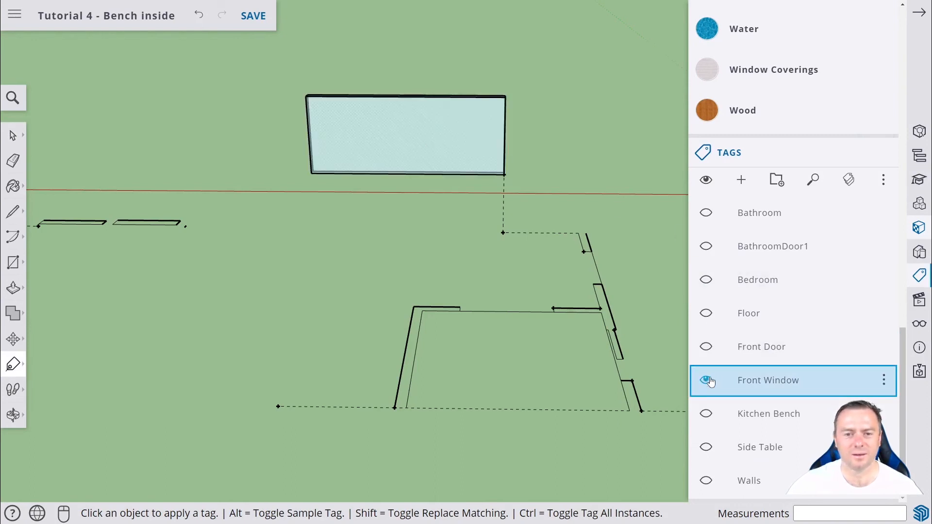
pyautogui.click(707, 381)
pyautogui.click(707, 382)
pyautogui.click(707, 382)
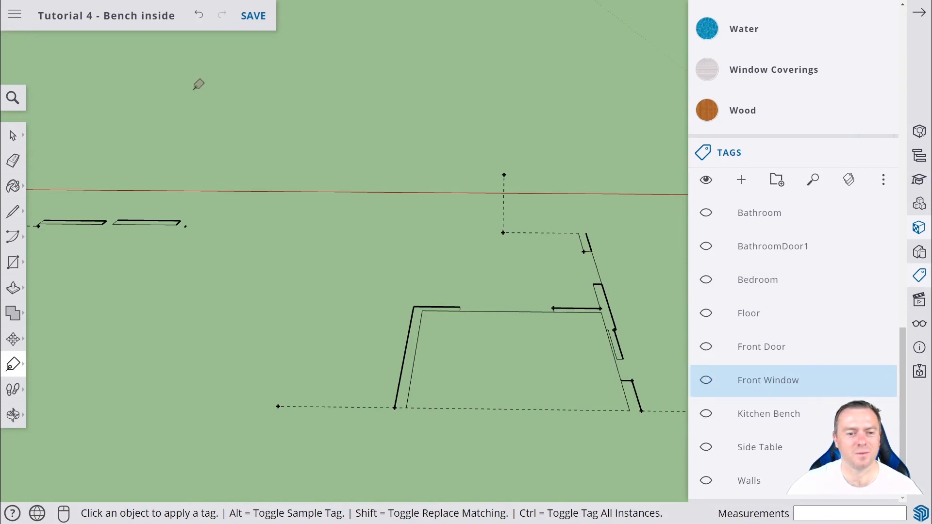
# Show the Bathroom and BathroomDoor1 tags, then make all tags visible again.
pyautogui.moveTo(198, 84); pyautogui.dragTo(647, 176, button='middle')
pyautogui.scroll(-5, 650, 176)
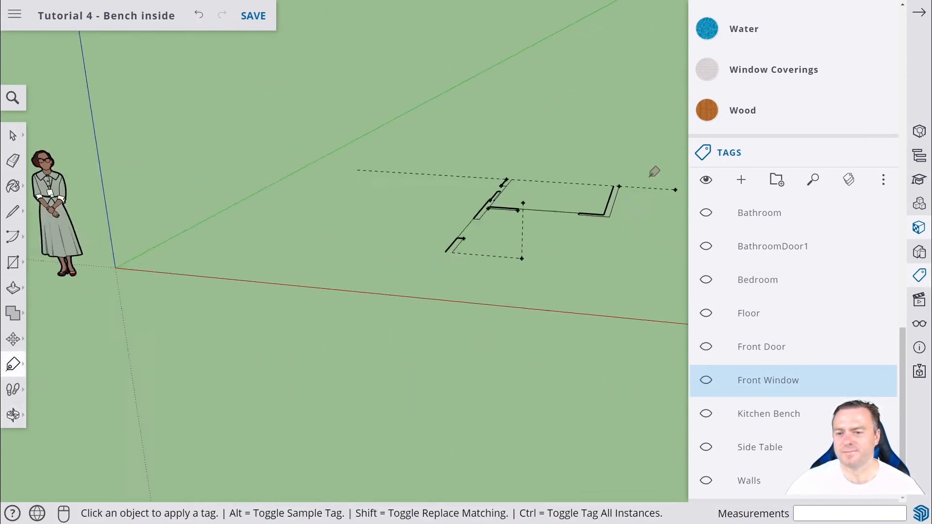
pyautogui.click(714, 222)
pyautogui.click(711, 250)
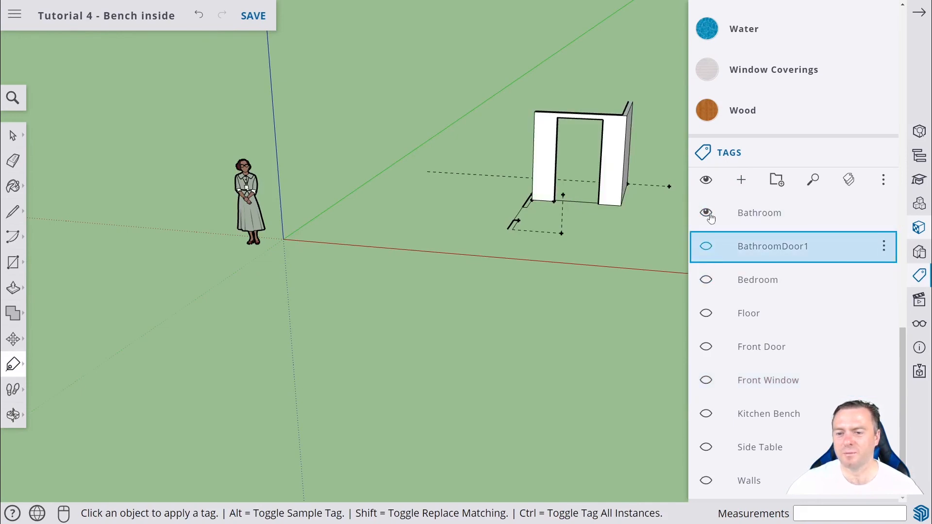
pyautogui.click(706, 246)
pyautogui.click(706, 181)
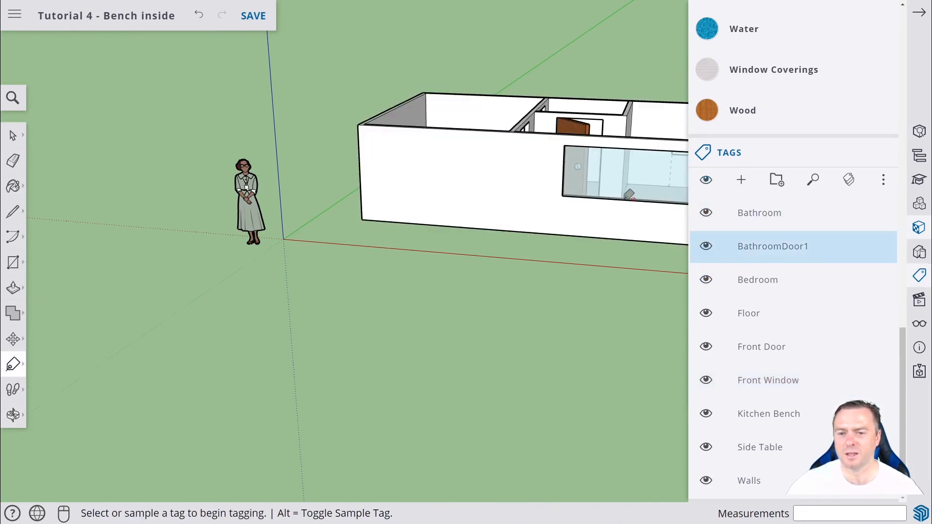
# Orbit, pan and zoom around the house to examine the window, side table and kitchen bench.
pyautogui.moveTo(628, 194); pyautogui.dragTo(80, 233, button='middle')
pyautogui.scroll(-2, 444, 222)
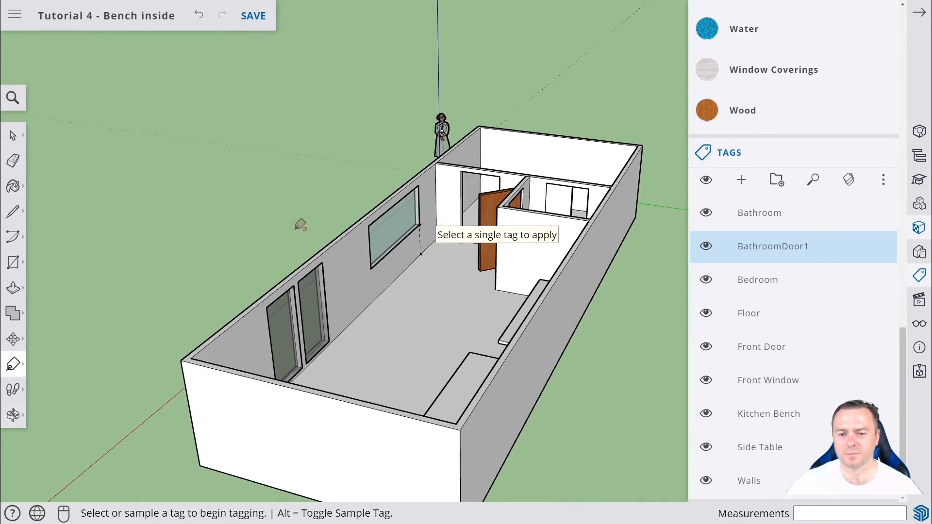
pyautogui.moveTo(301, 222); pyautogui.dragTo(519, 290, button='middle')
pyautogui.keyDown('shift'); pyautogui.moveTo(453, 311); pyautogui.dragTo(92, 238, button='middle'); pyautogui.keyUp('shift')
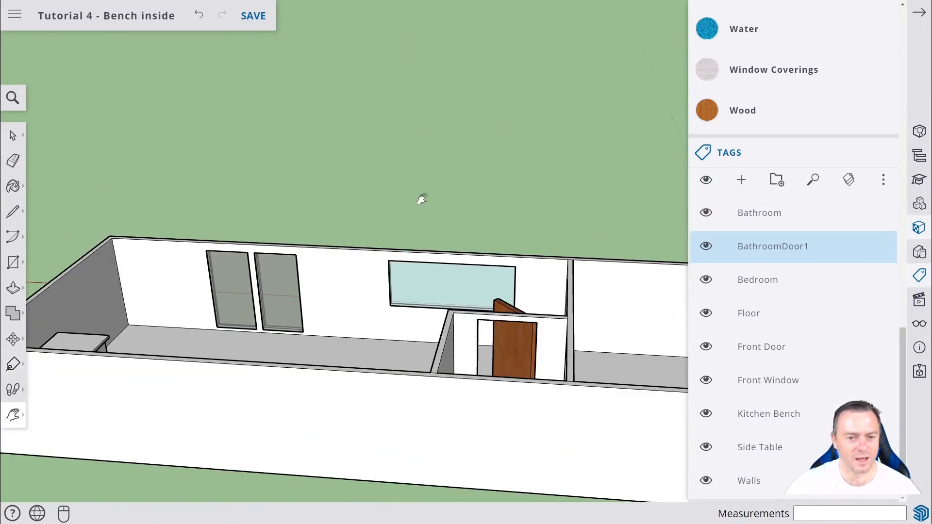
pyautogui.moveTo(421, 199); pyautogui.dragTo(316, 179, button='middle')
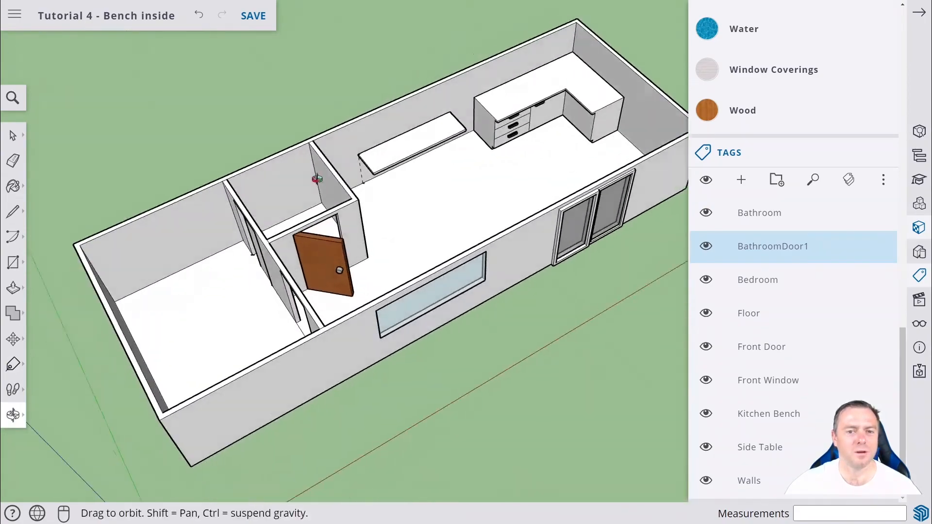
pyautogui.scroll(8, 572, 140)
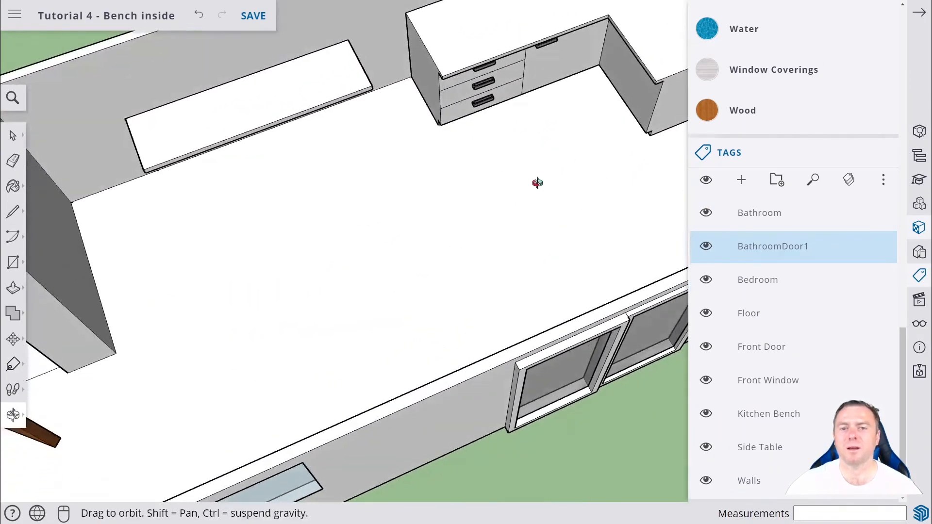
pyautogui.moveTo(537, 183); pyautogui.dragTo(608, 20, button='middle')
pyautogui.moveTo(546, 134); pyautogui.dragTo(535, 105, button='middle')
pyautogui.scroll(-2, 535, 105)
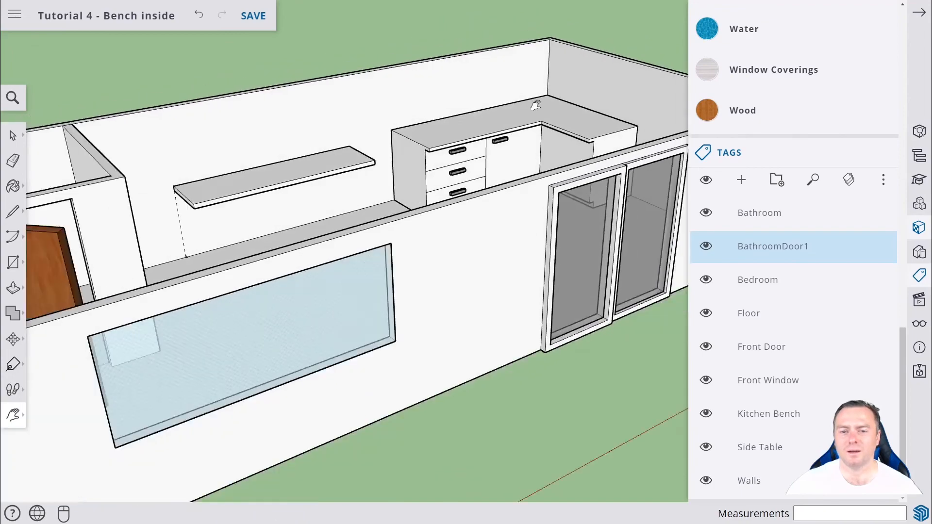
pyautogui.scroll(-4, 535, 105)
pyautogui.moveTo(521, 83); pyautogui.dragTo(225, 230)
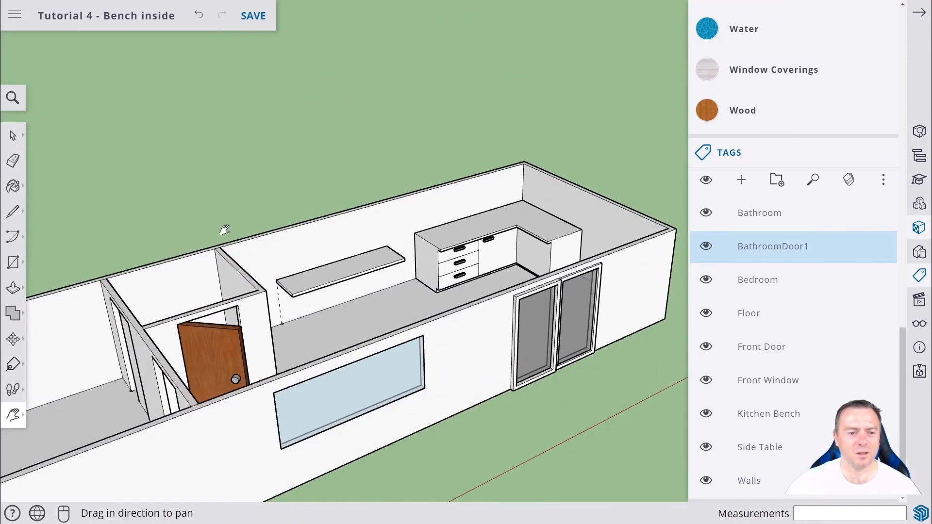
pyautogui.moveTo(224, 229); pyautogui.dragTo(123, 378, button='middle')
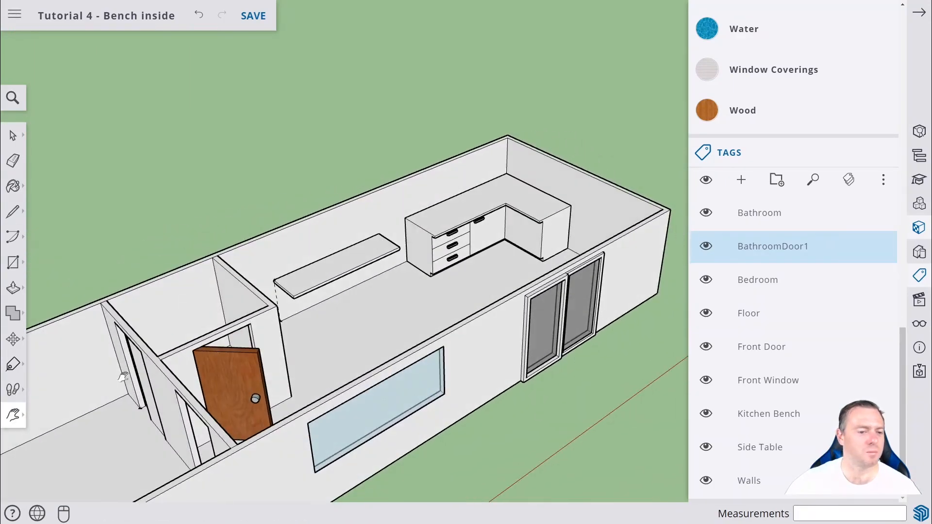
pyautogui.moveTo(122, 377); pyautogui.dragTo(439, 285)
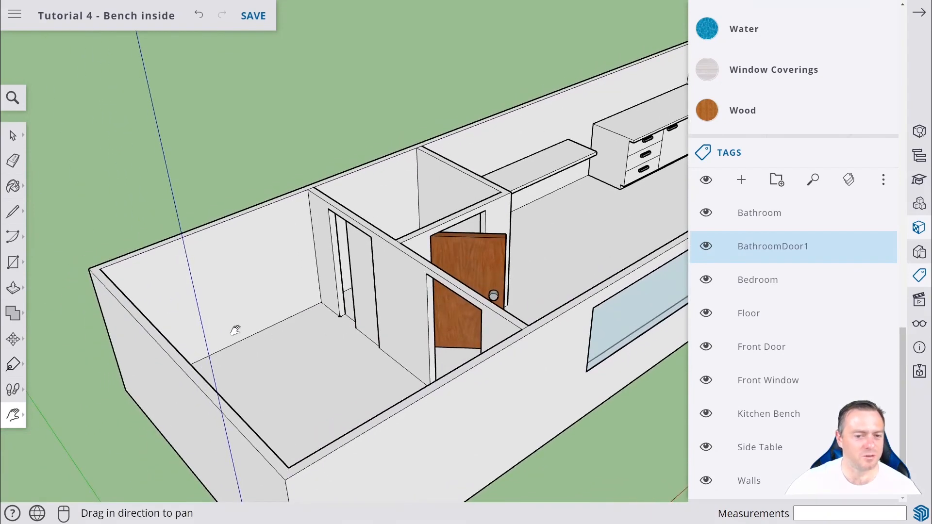
pyautogui.moveTo(235, 330); pyautogui.dragTo(369, 336, button='middle')
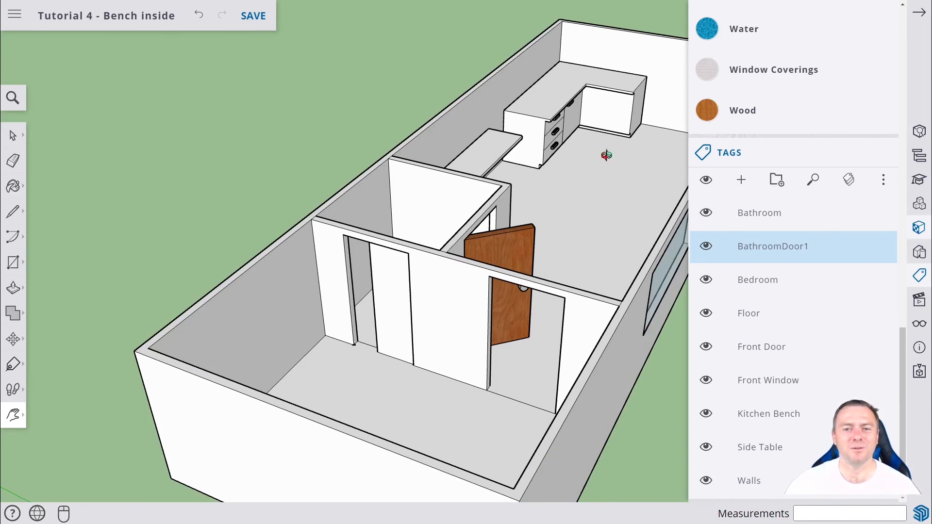
pyautogui.moveTo(606, 155); pyautogui.dragTo(568, 168, button='middle')
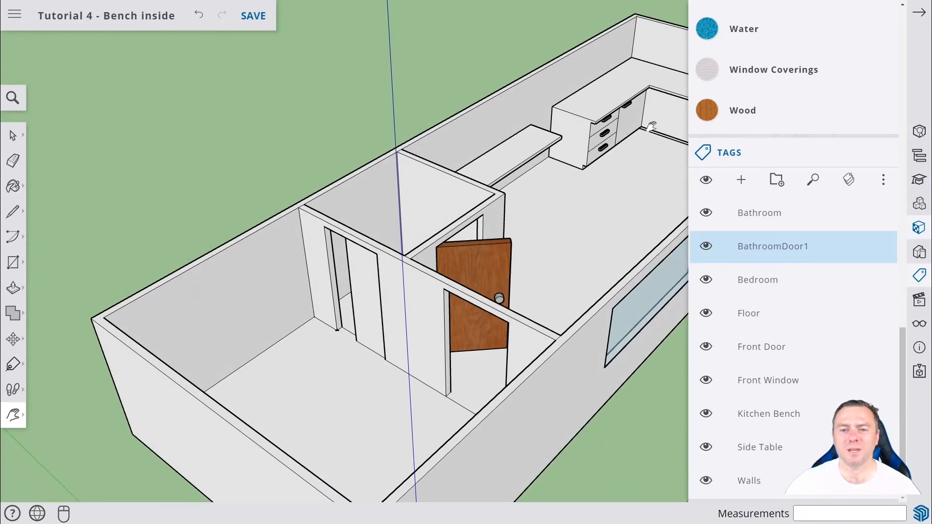
pyautogui.moveTo(652, 126); pyautogui.dragTo(627, 128, button='middle')
pyautogui.scroll(3, 628, 128)
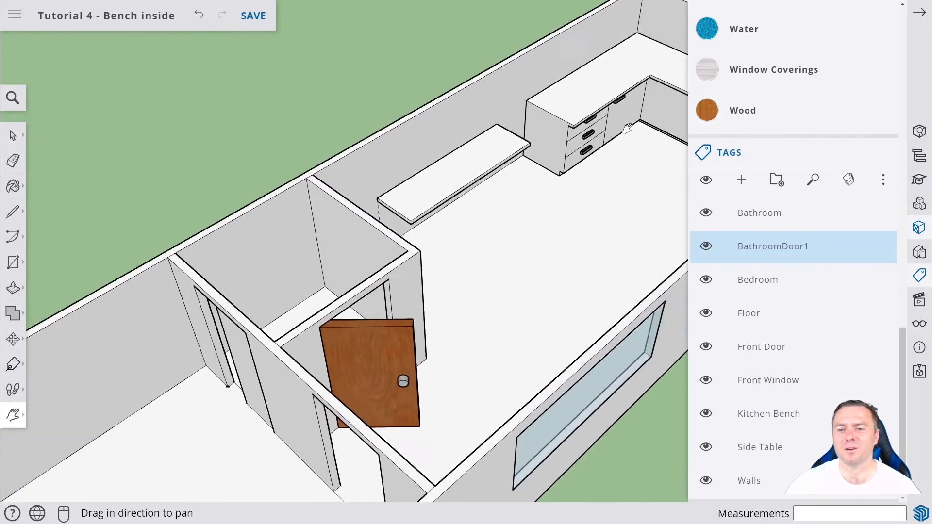
pyautogui.moveTo(627, 128); pyautogui.dragTo(514, 209)
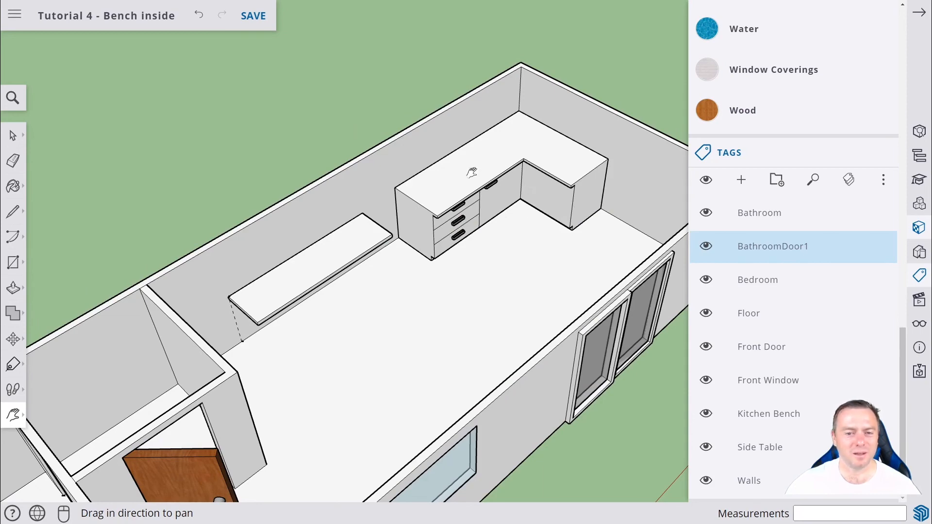
pyautogui.scroll(6, 519, 222)
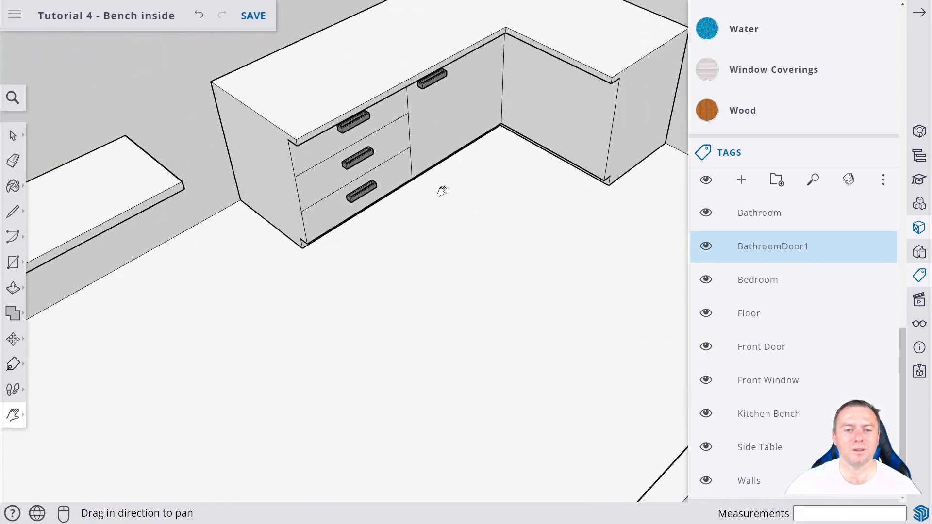
pyautogui.moveTo(472, 205)
pyautogui.mouseDown(button='middle')
pyautogui.moveTo(474, 106)
pyautogui.moveTo(484, 207)
pyautogui.mouseUp(button='middle')
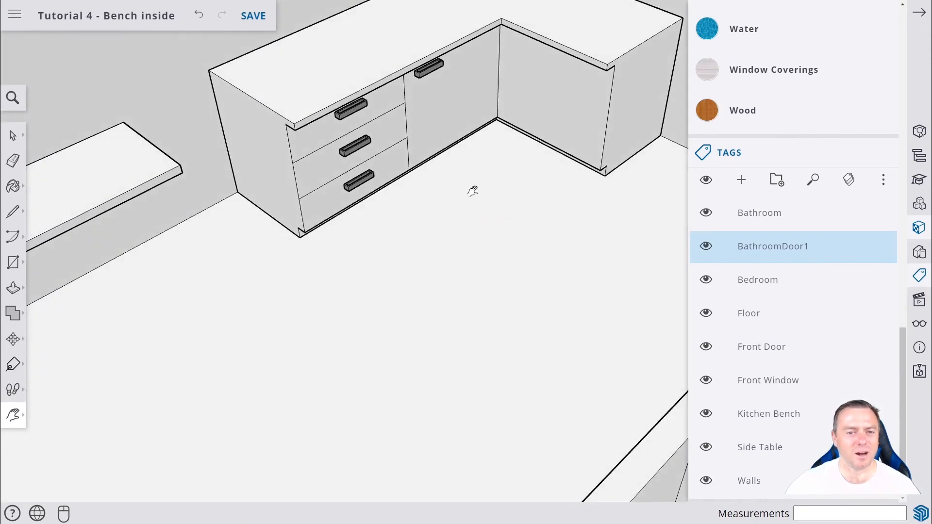